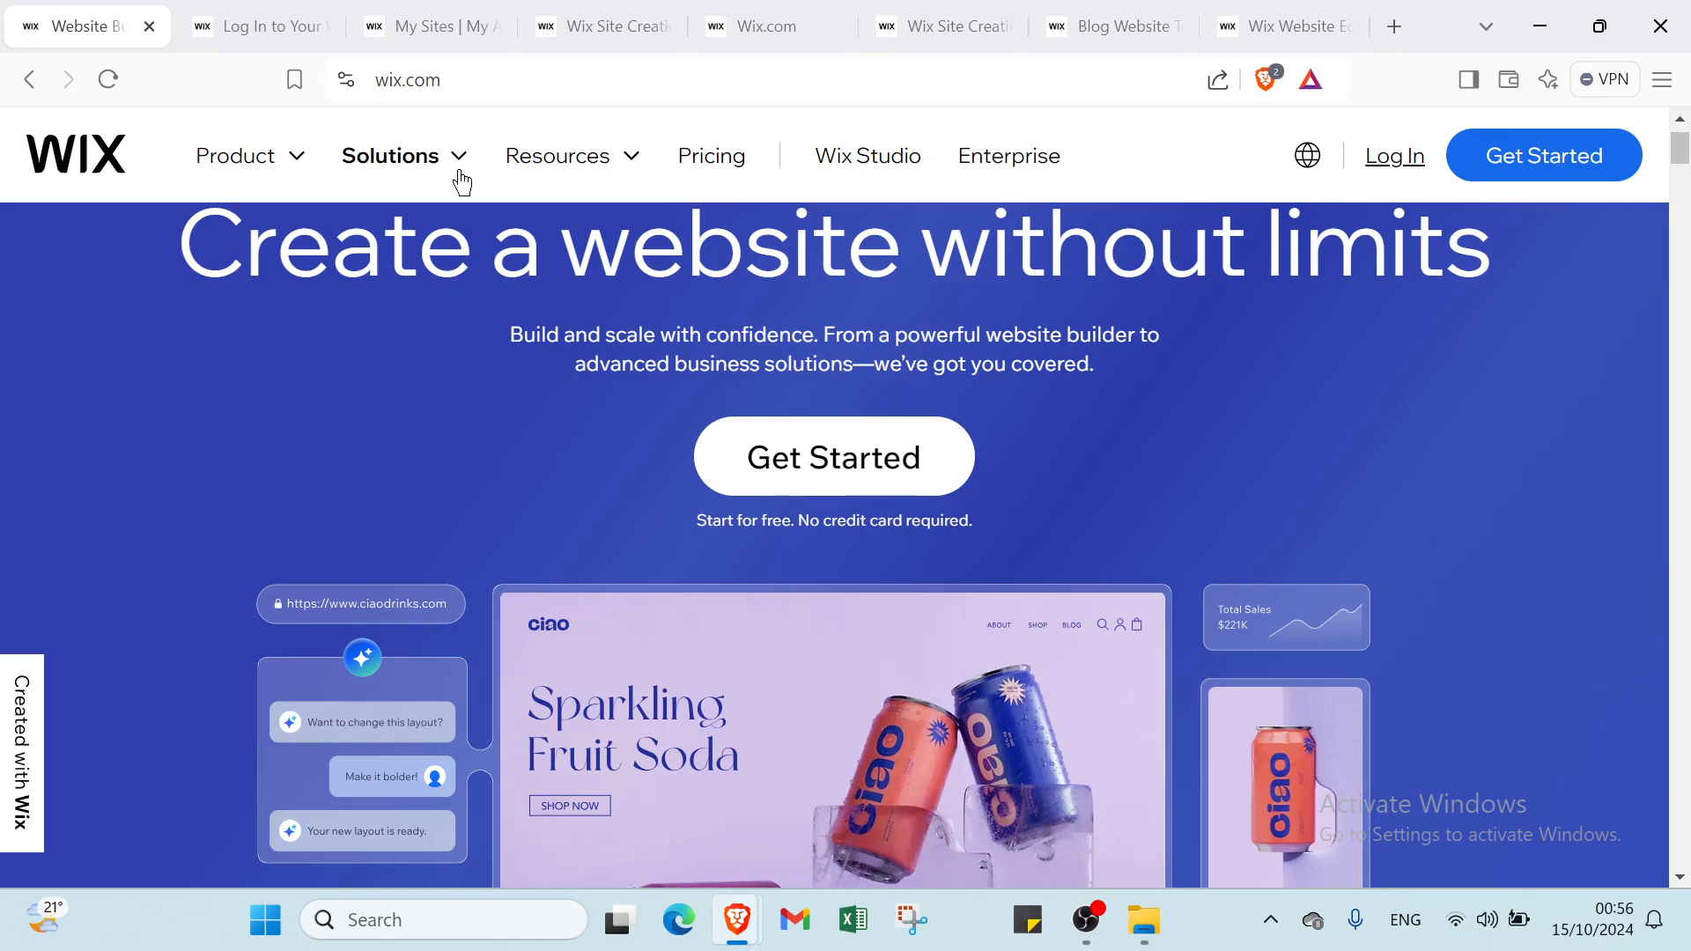
# Look over the Wix homepage's introduction, platform overview and website template showcase.
pyautogui.scroll(-2, 718, 511)
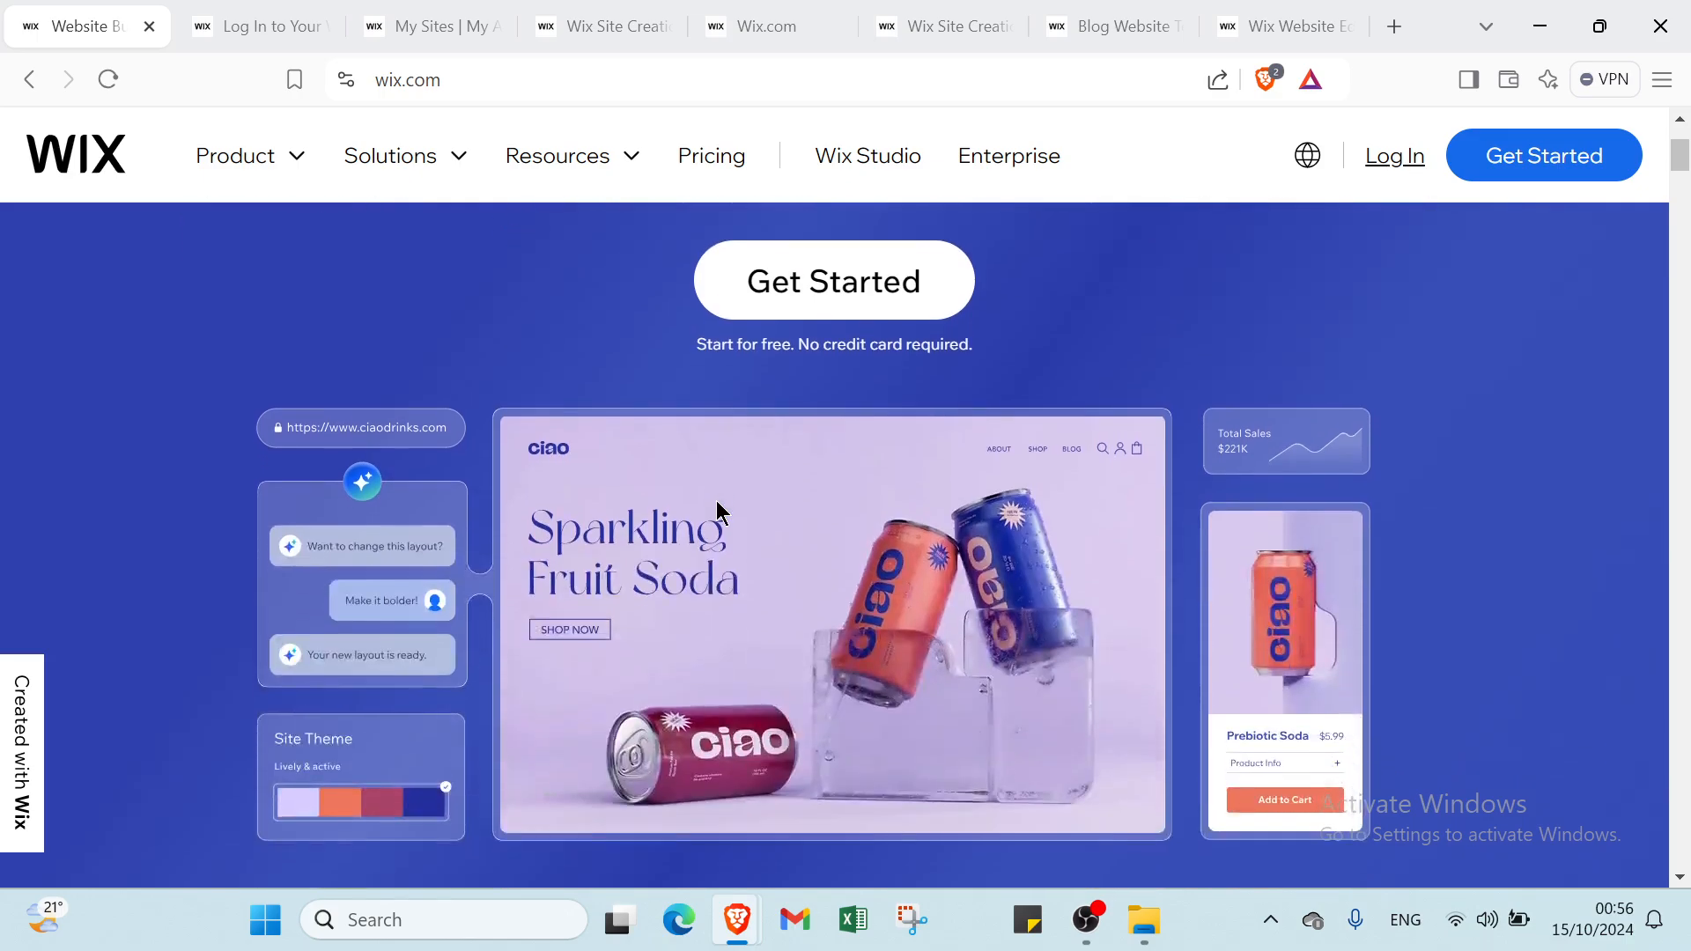
pyautogui.scroll(-2, 718, 511)
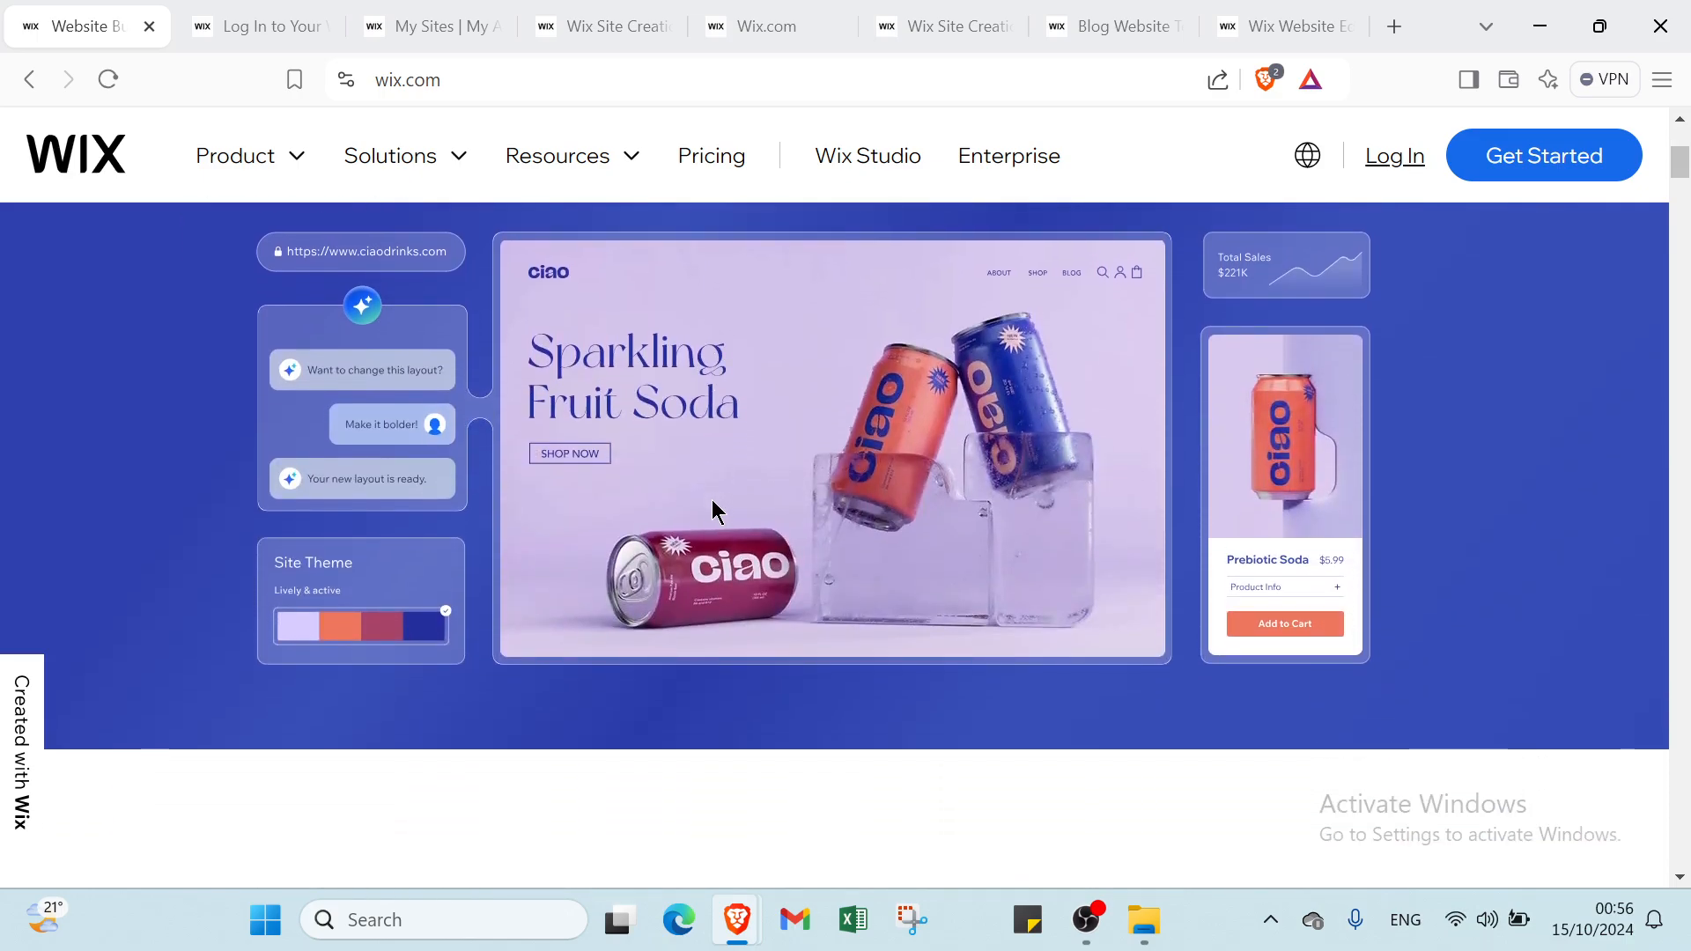
pyautogui.scroll(-3, 711, 501)
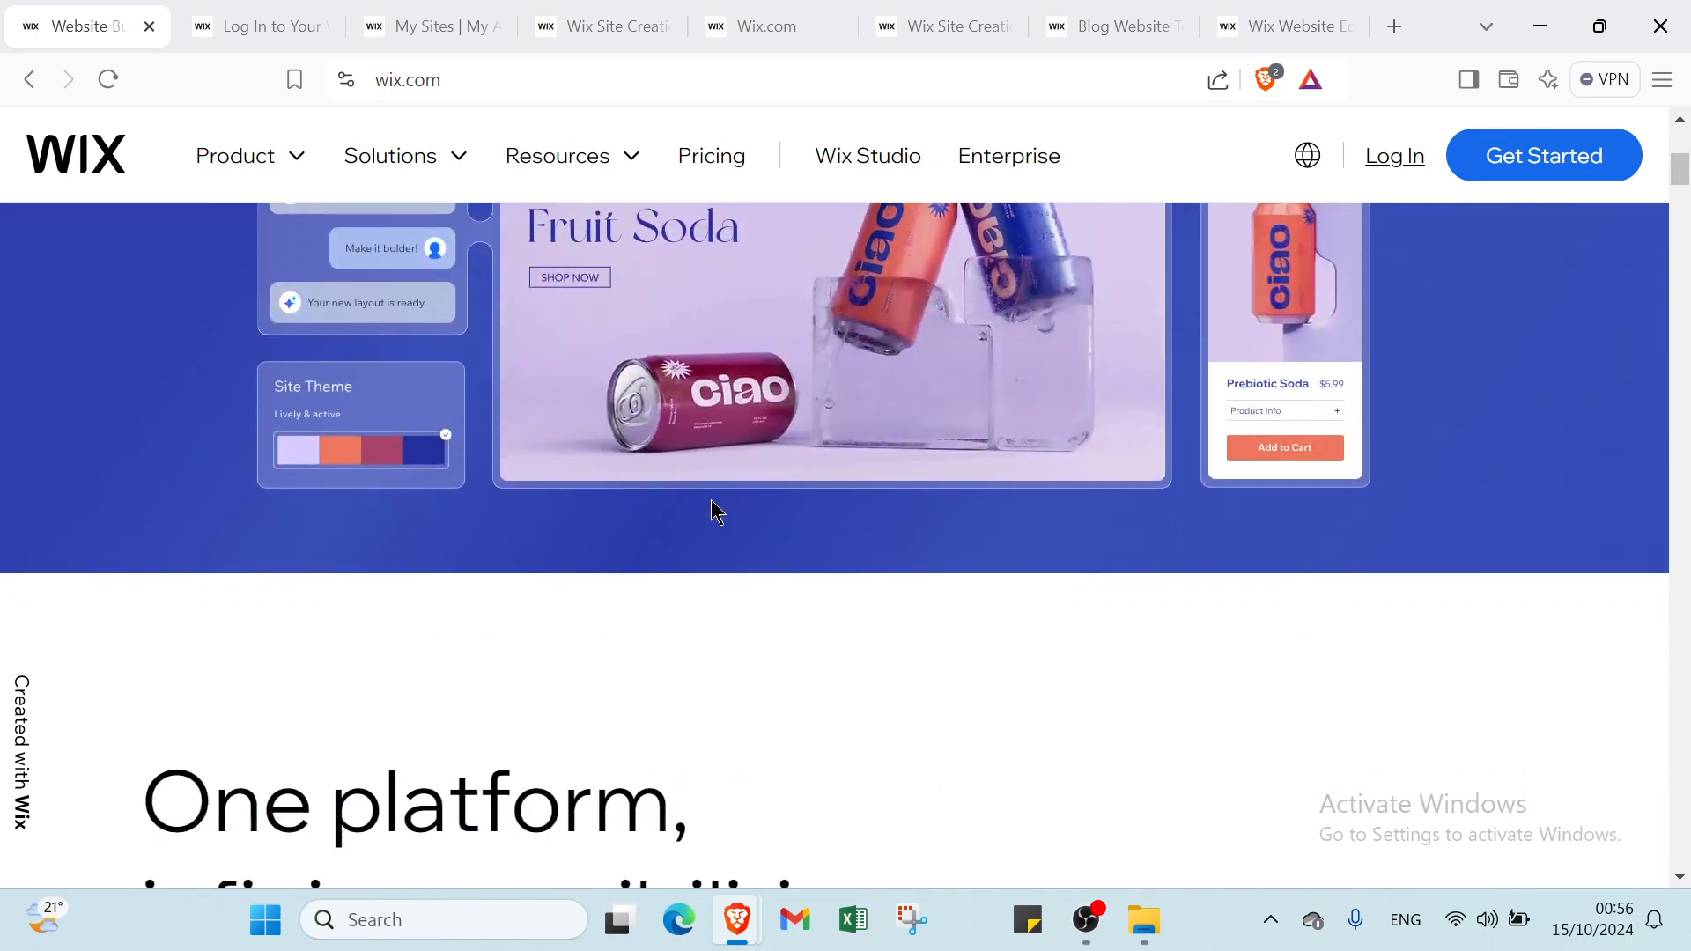
pyautogui.scroll(-3, 712, 502)
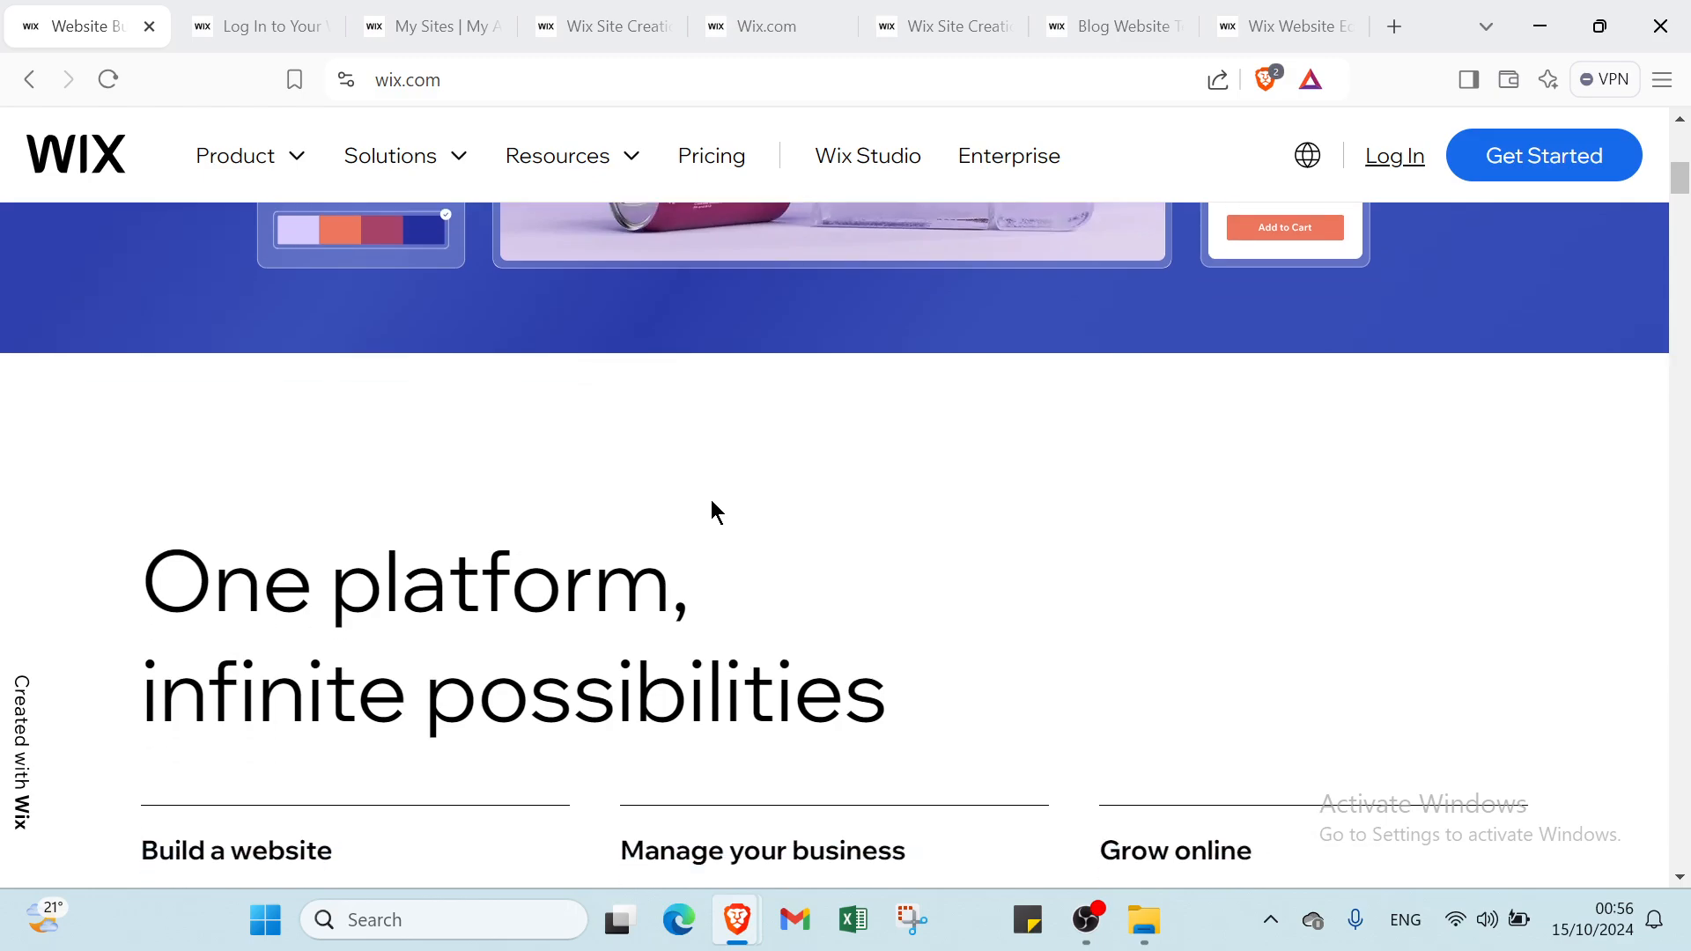
pyautogui.scroll(-4, 711, 500)
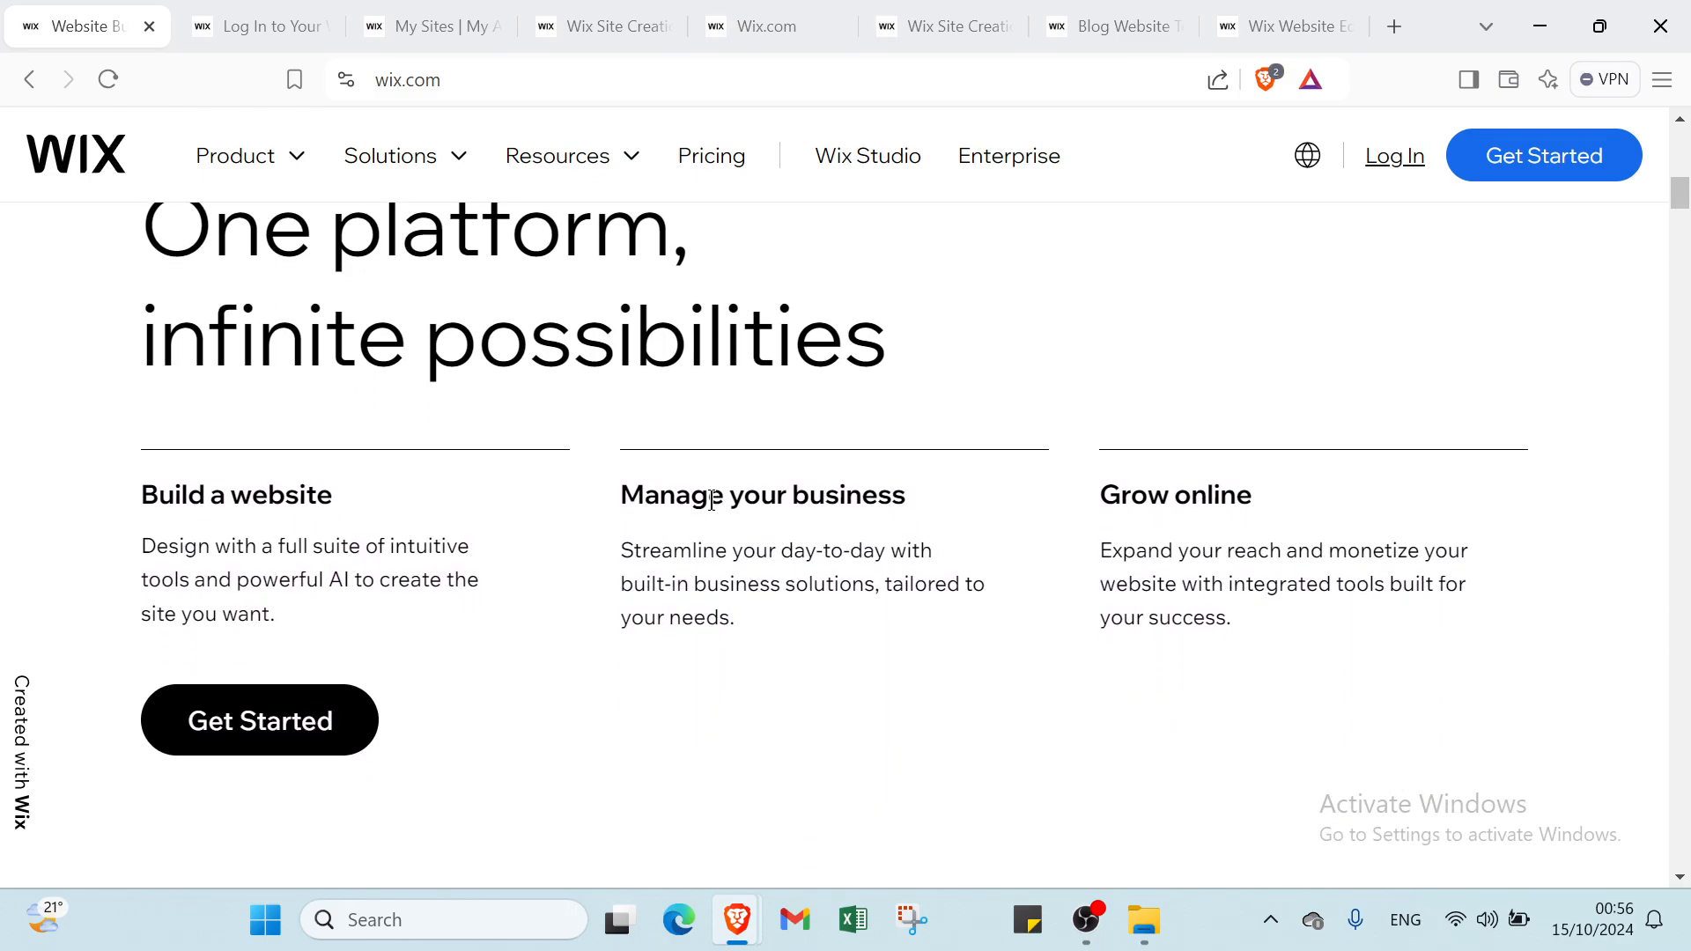
pyautogui.scroll(-3, 712, 500)
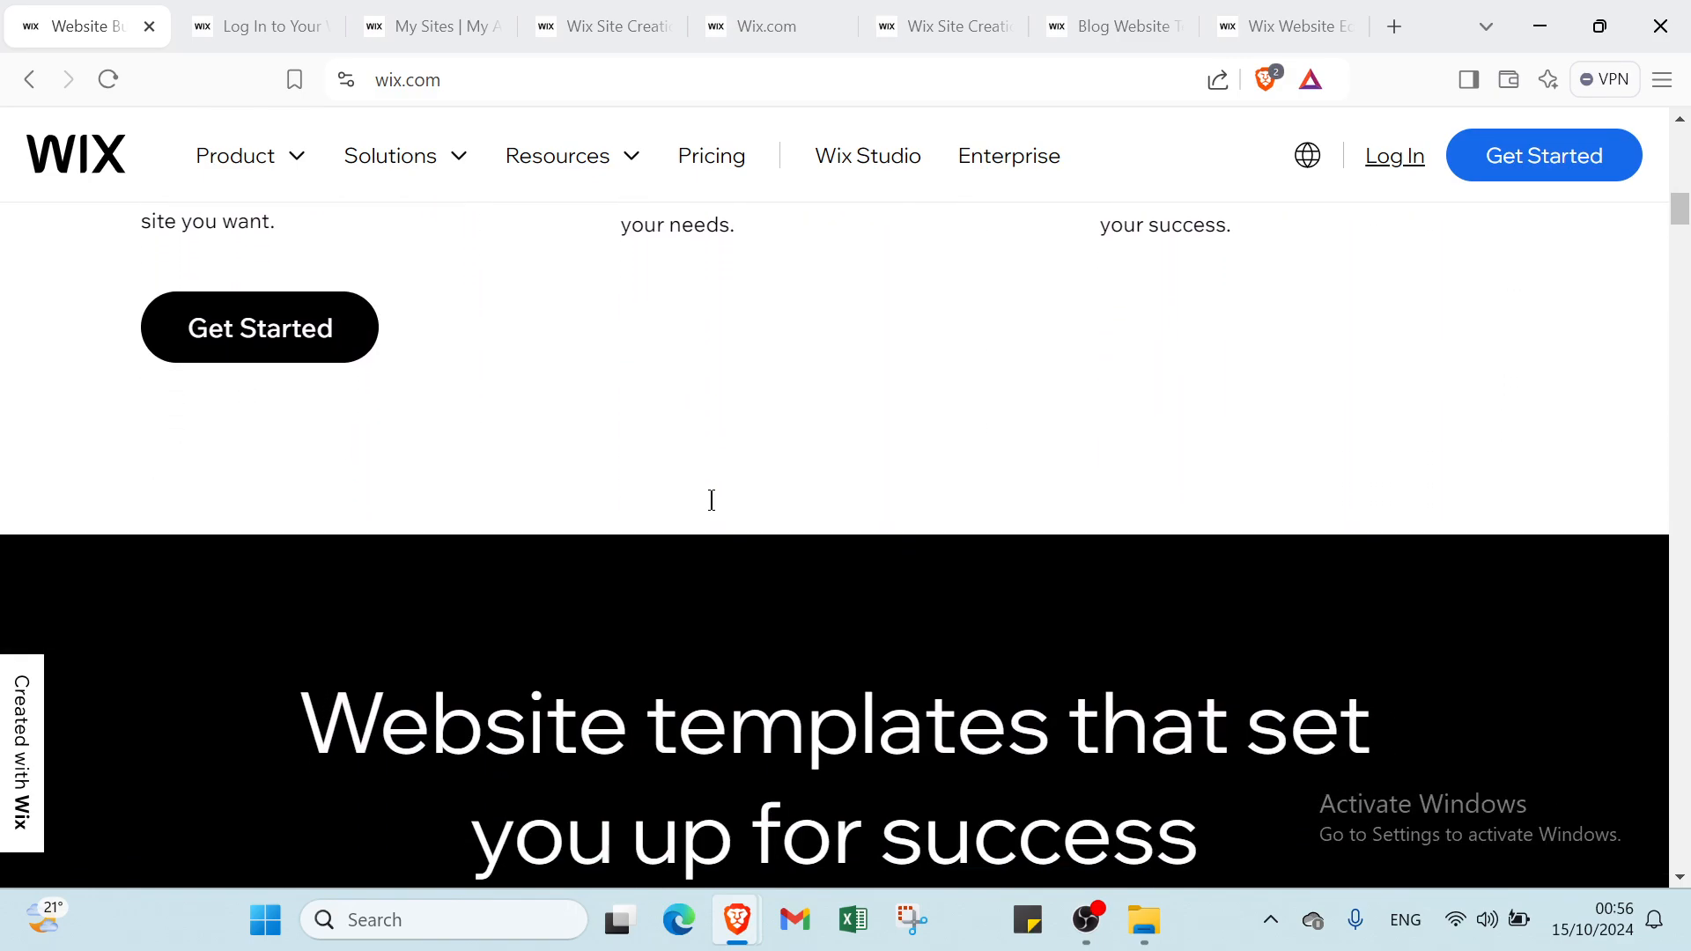
pyautogui.scroll(-1, 712, 501)
pyautogui.scroll(1, 711, 500)
pyautogui.scroll(-2, 711, 500)
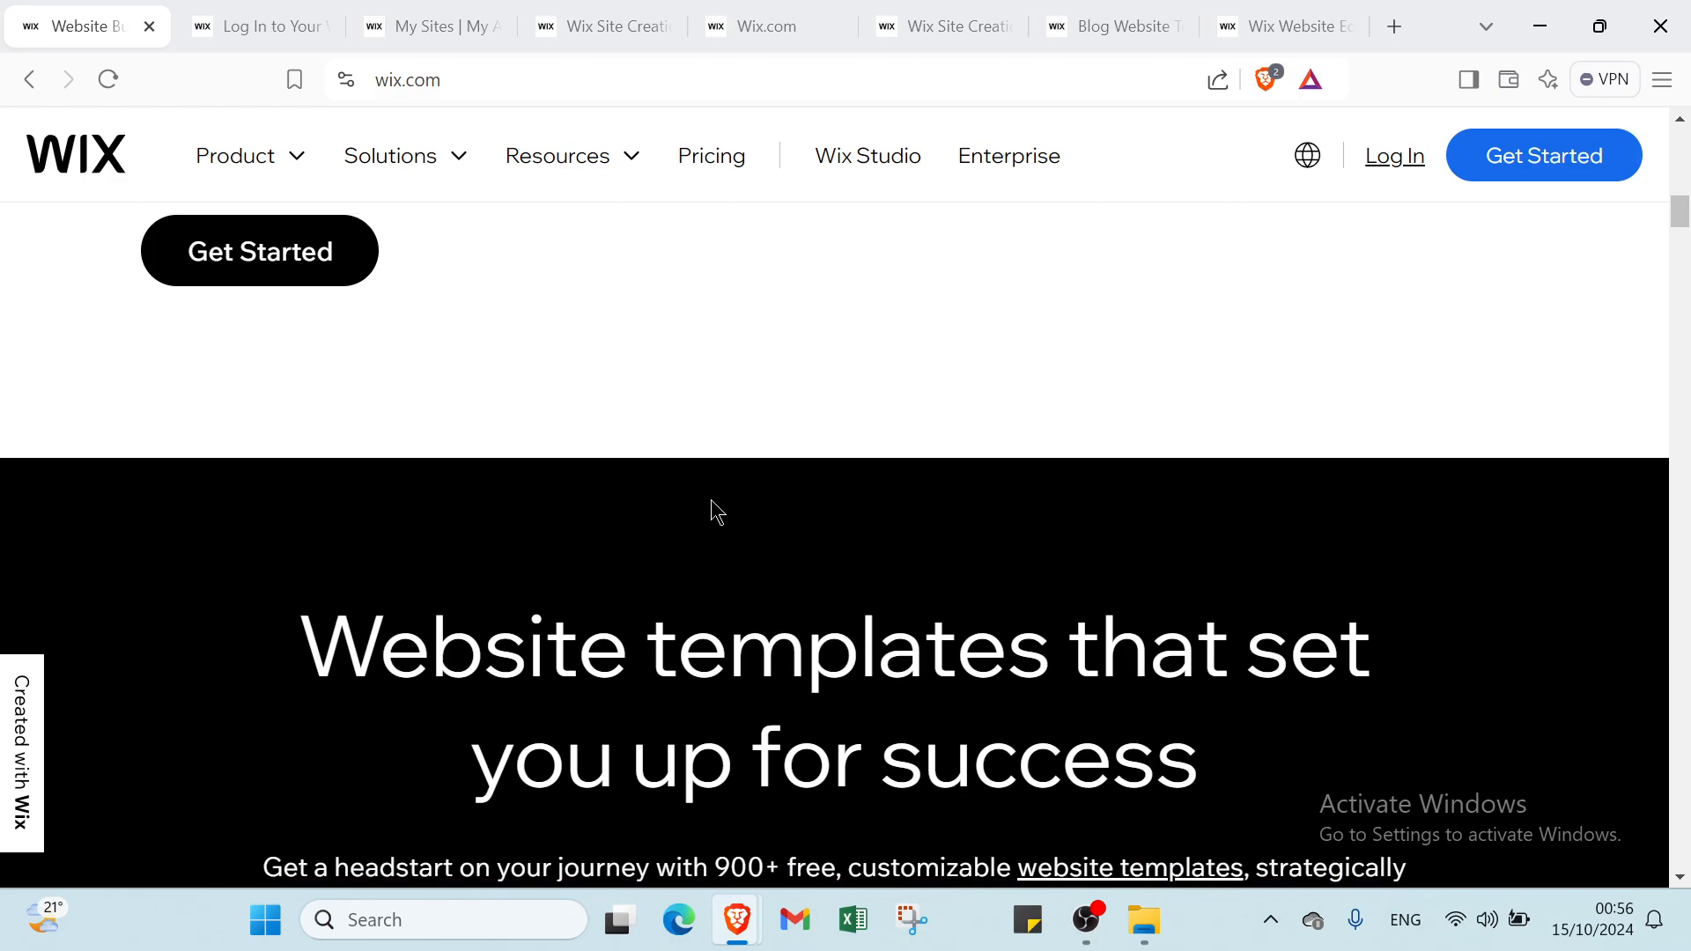
pyautogui.scroll(-4, 712, 499)
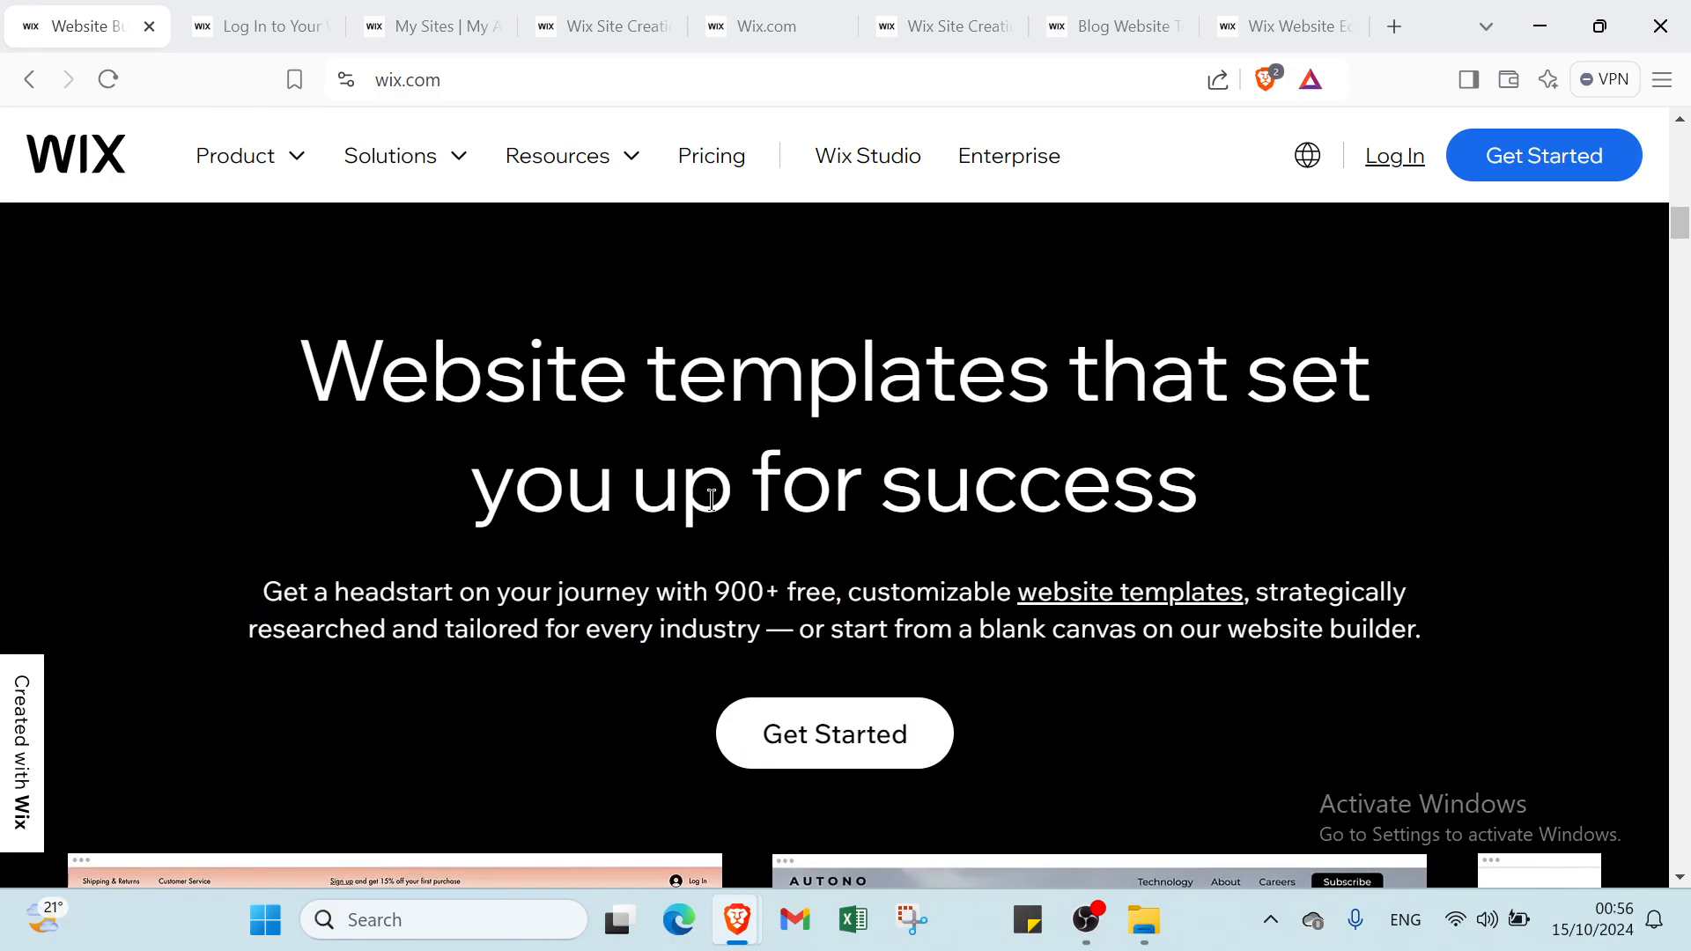
pyautogui.scroll(-3, 712, 500)
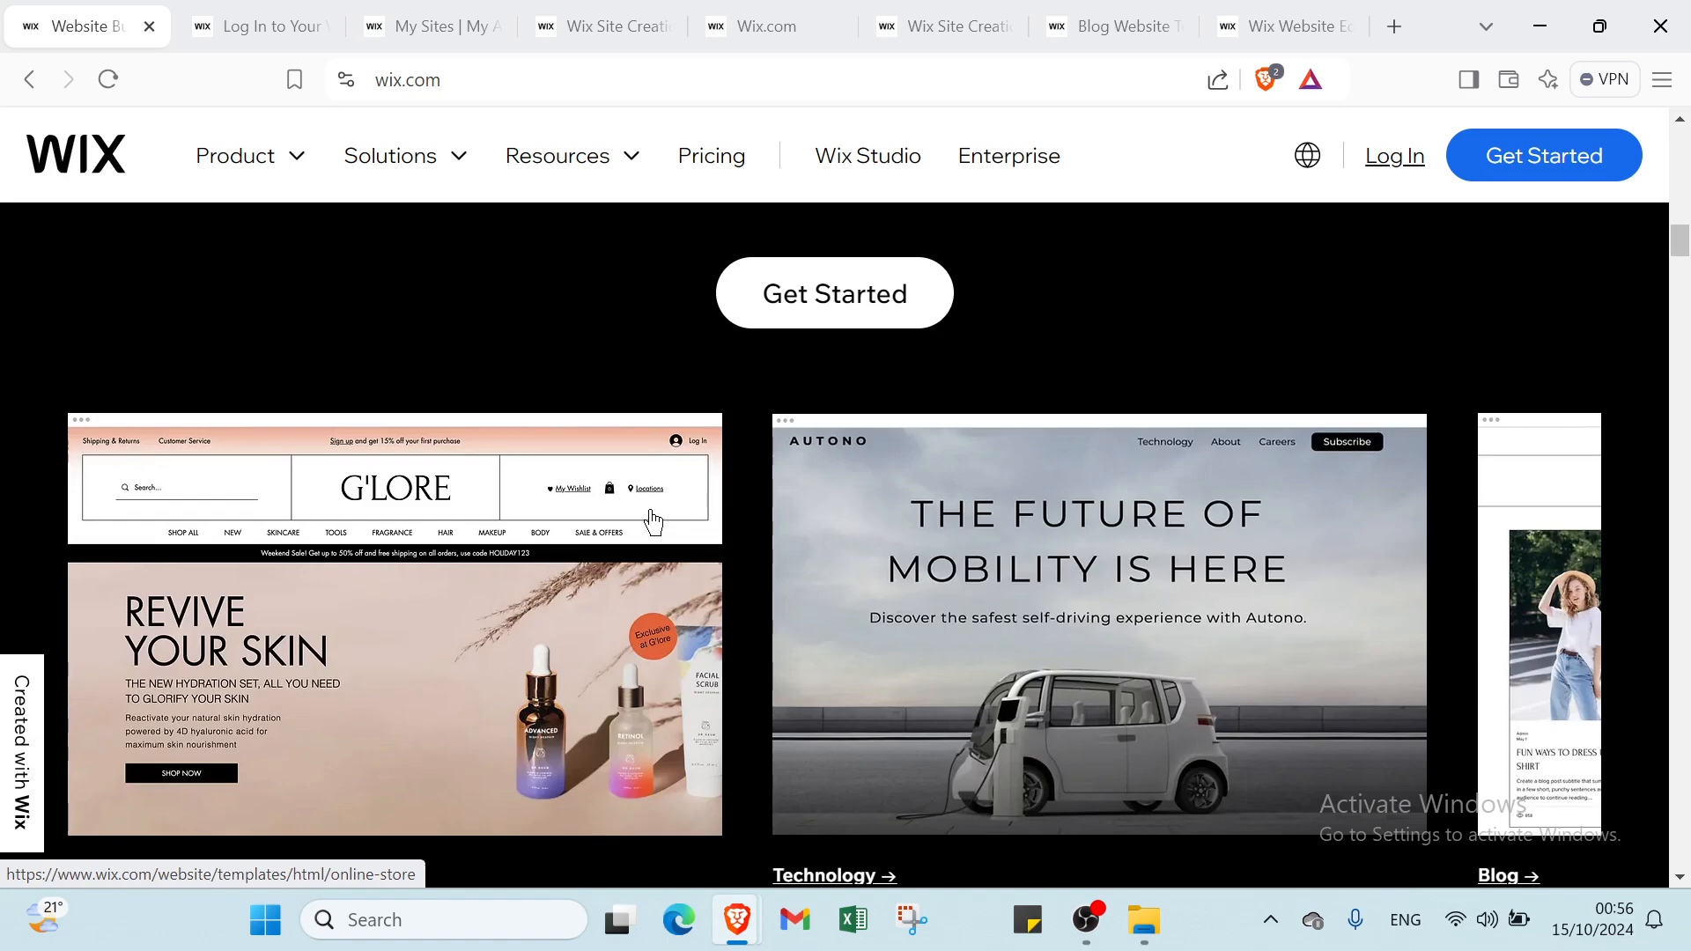
pyautogui.scroll(-4, 652, 523)
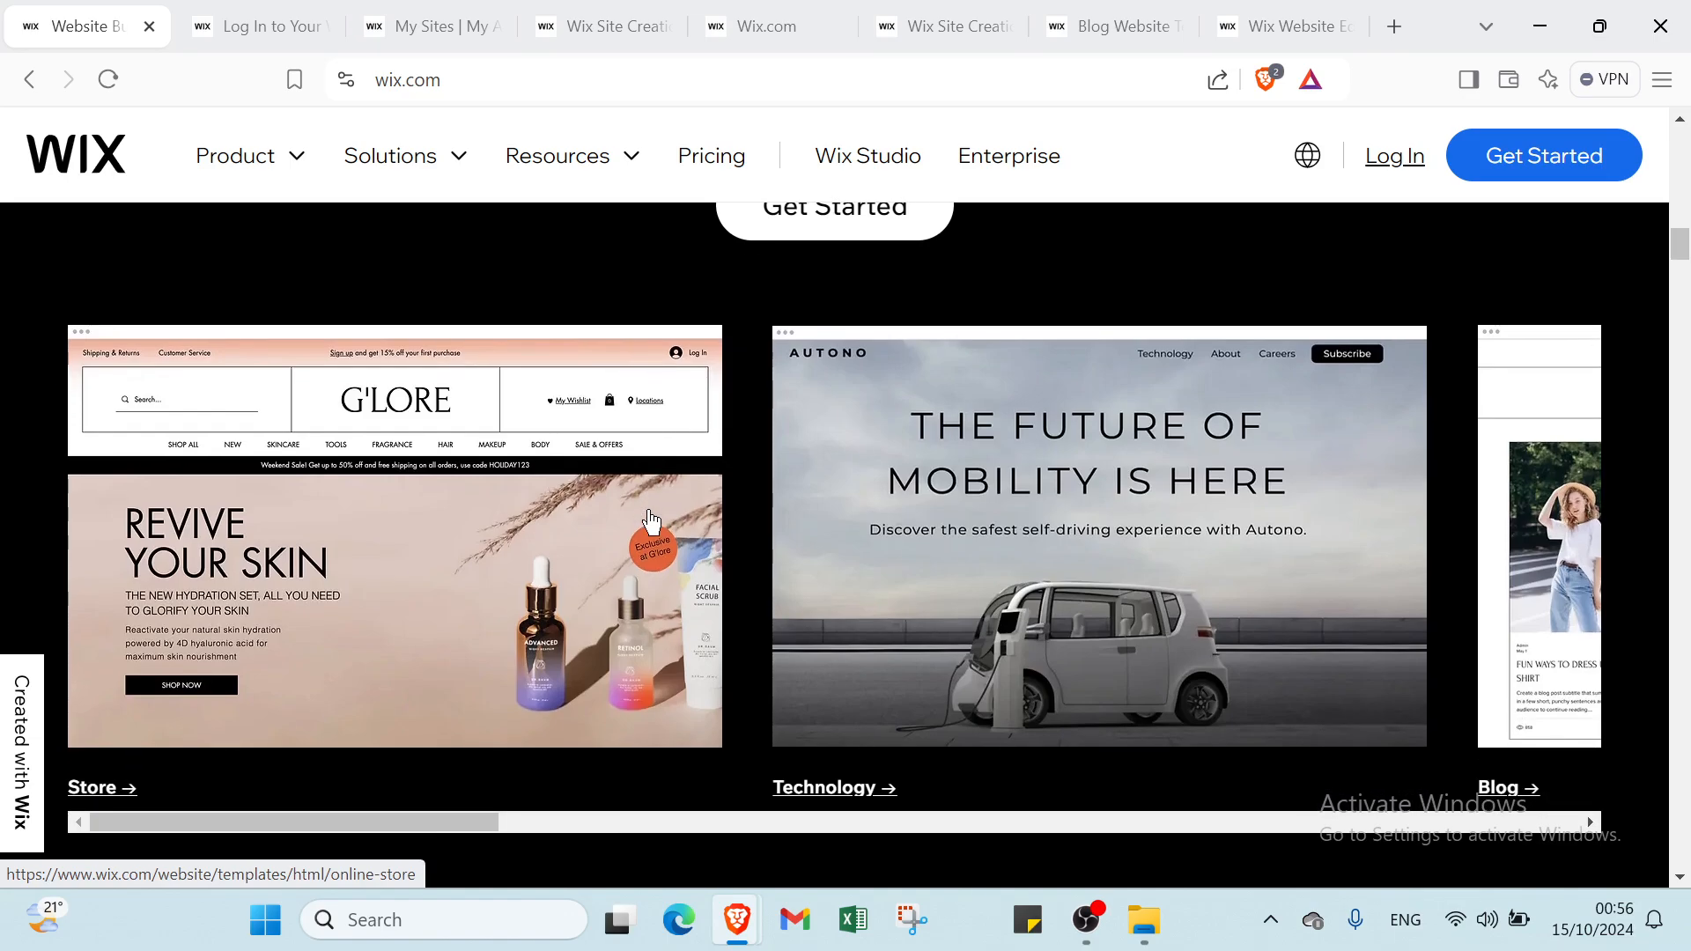
pyautogui.scroll(-2, 652, 523)
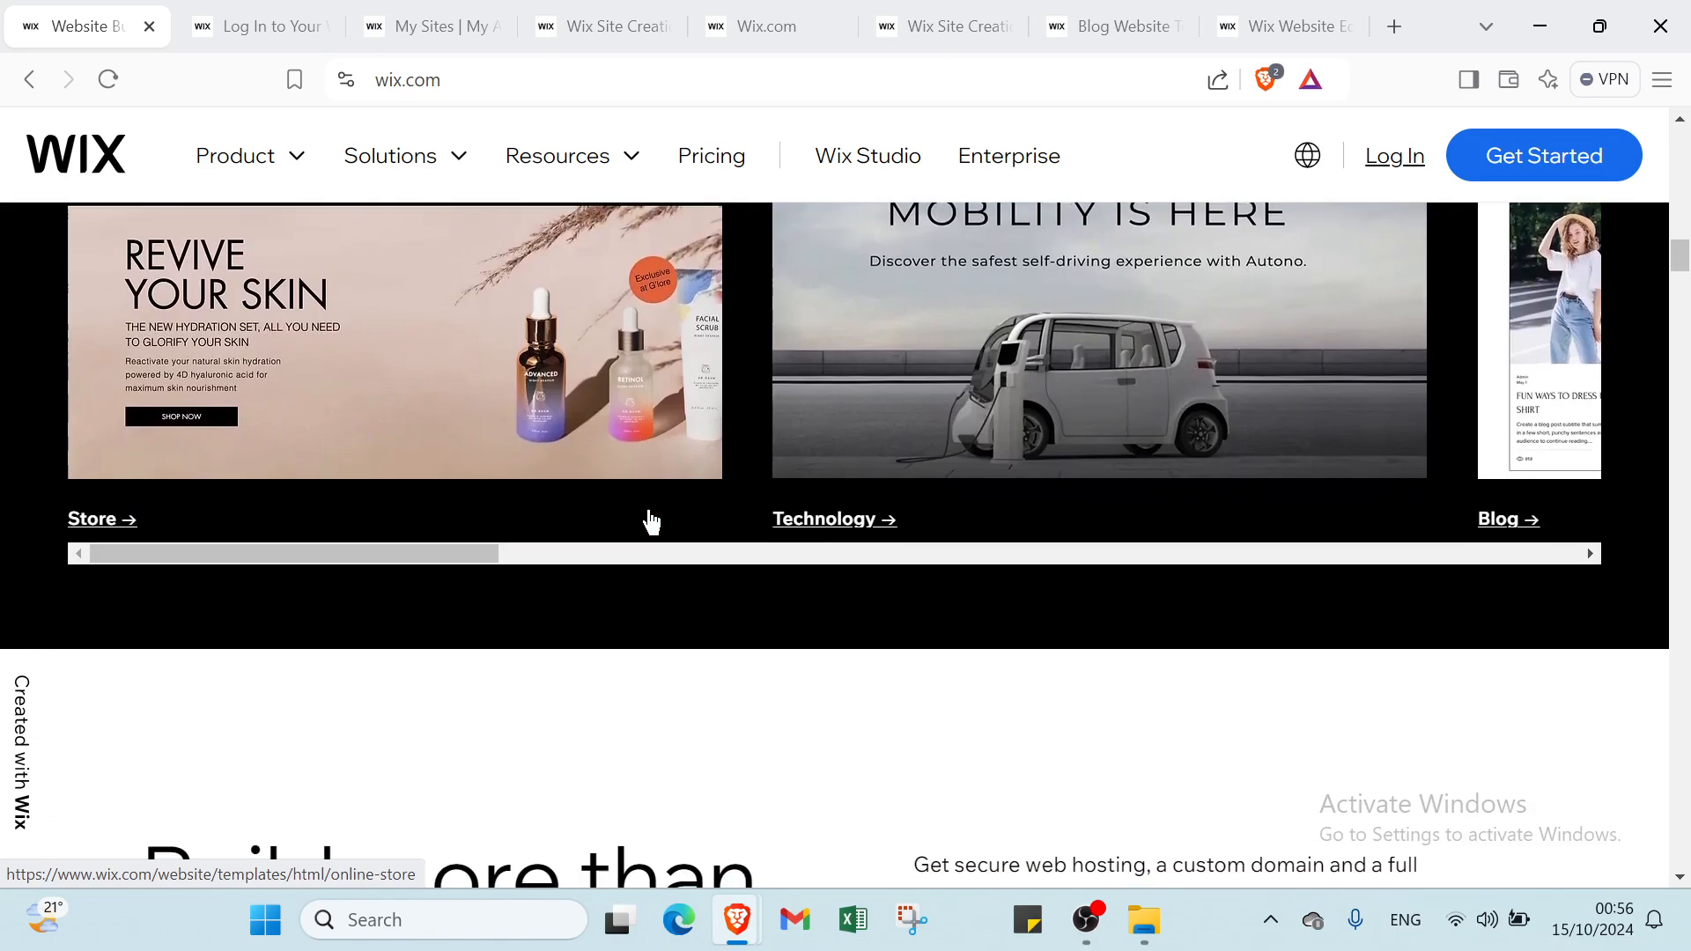
# Examine the homepage sections on building more than a website, customization options and growth features.
pyautogui.scroll(-1, 653, 521)
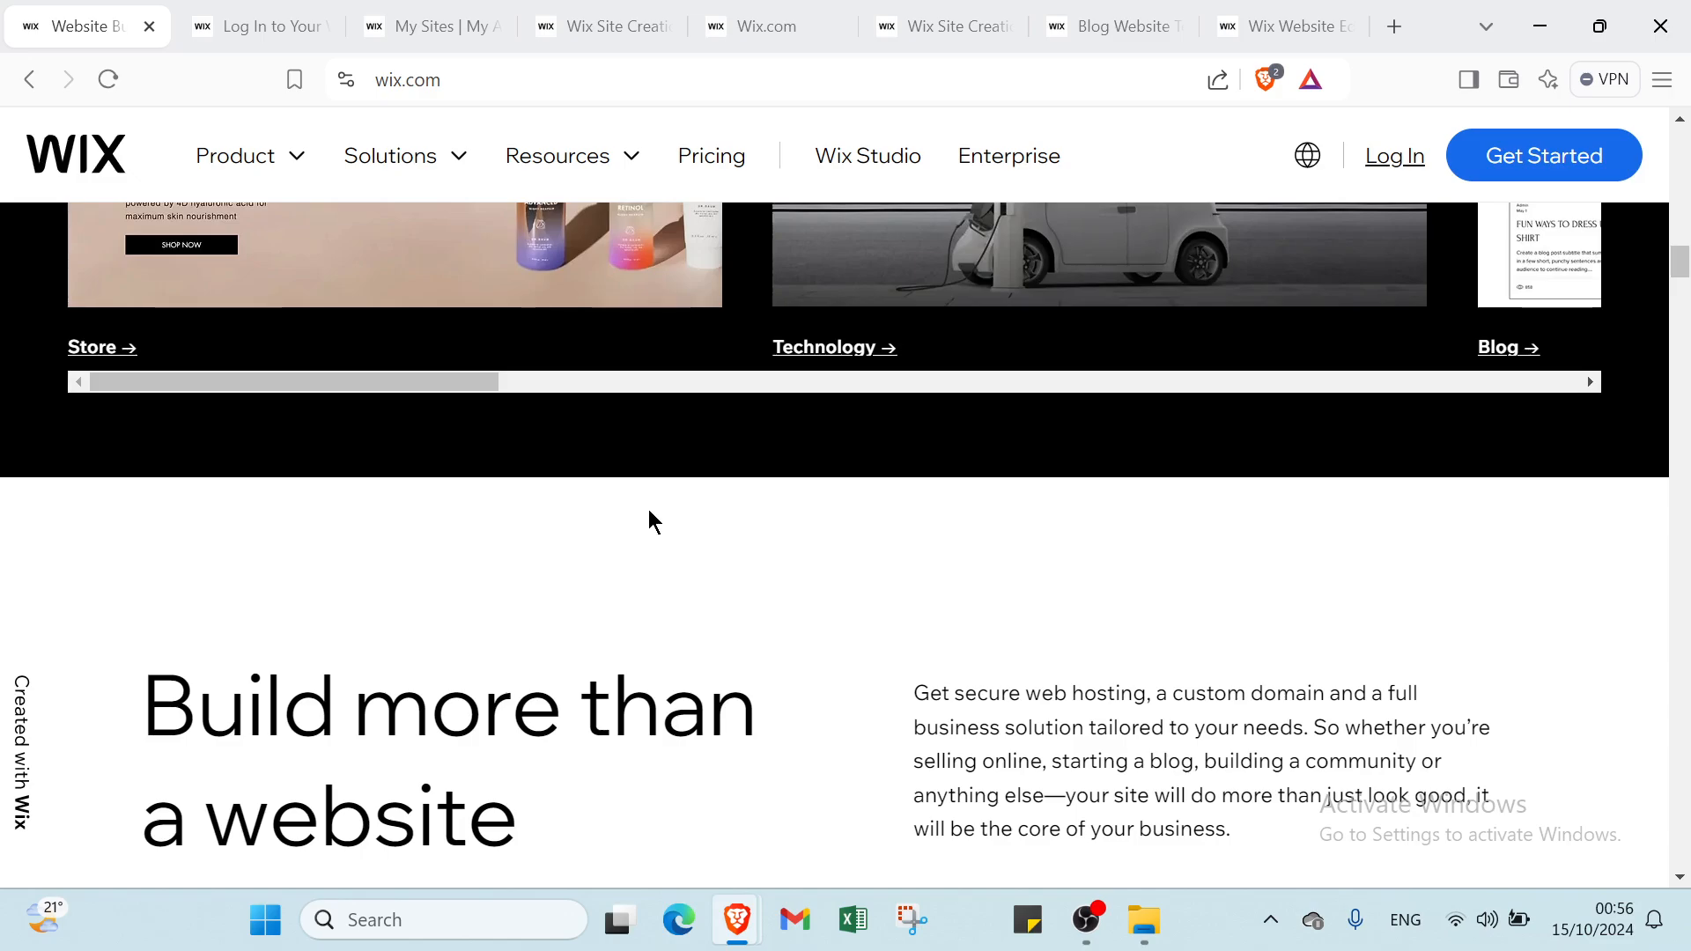
pyautogui.scroll(-2, 649, 511)
pyautogui.scroll(-3, 650, 511)
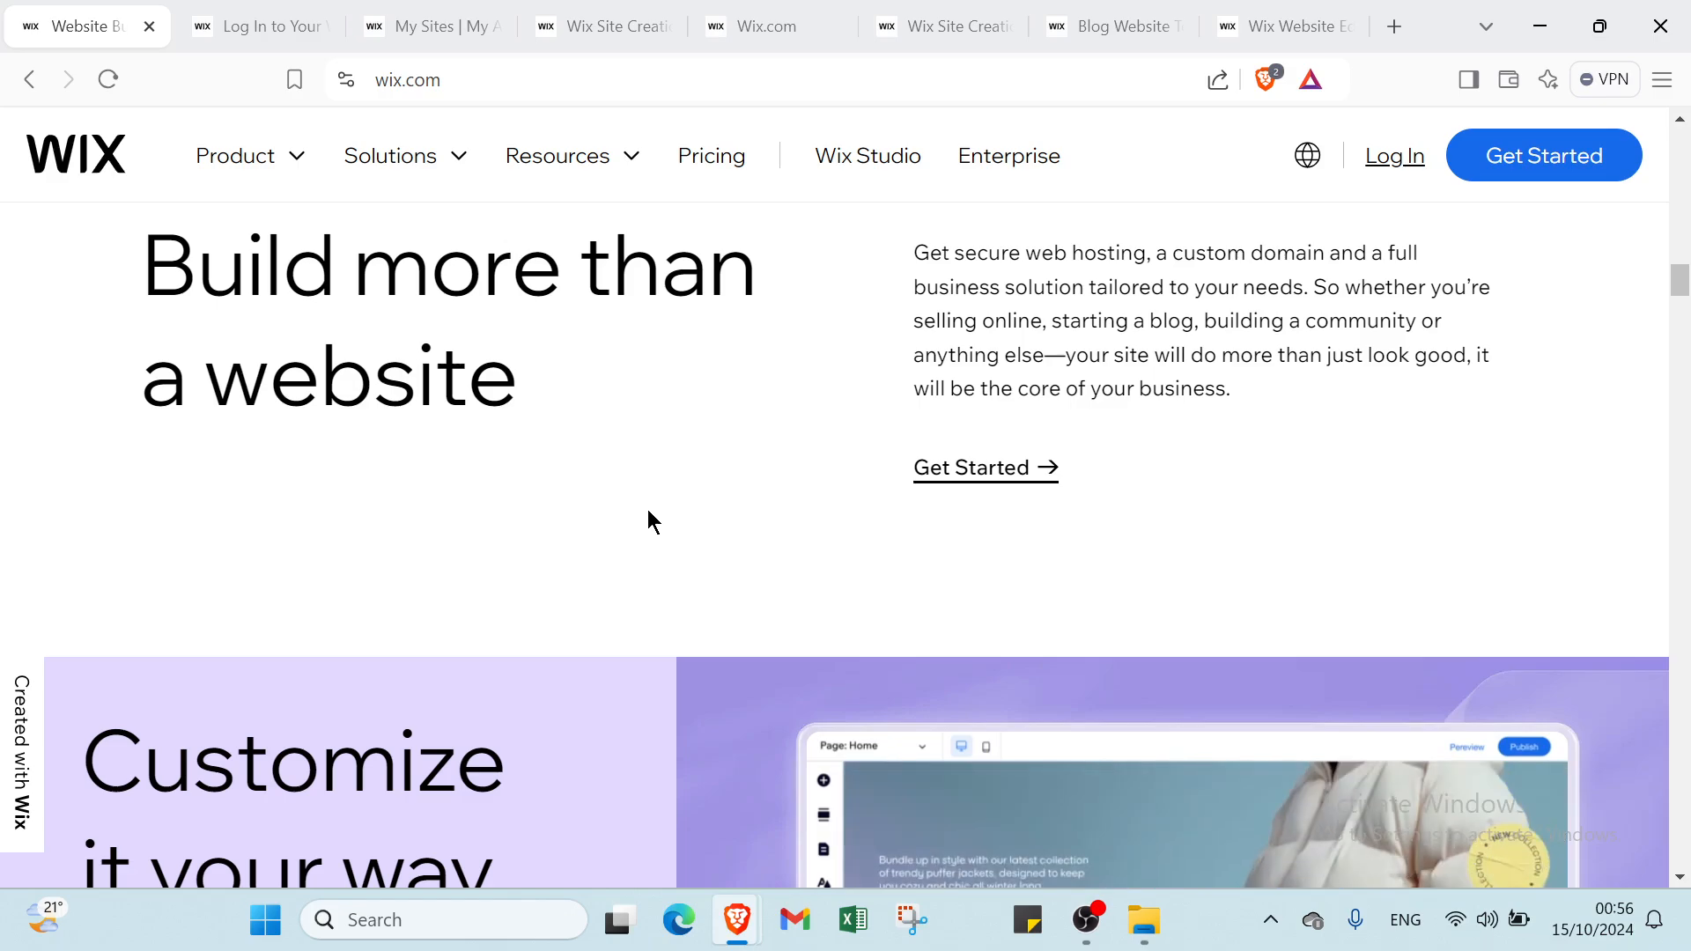
pyautogui.scroll(-3, 647, 511)
pyautogui.scroll(-1, 647, 520)
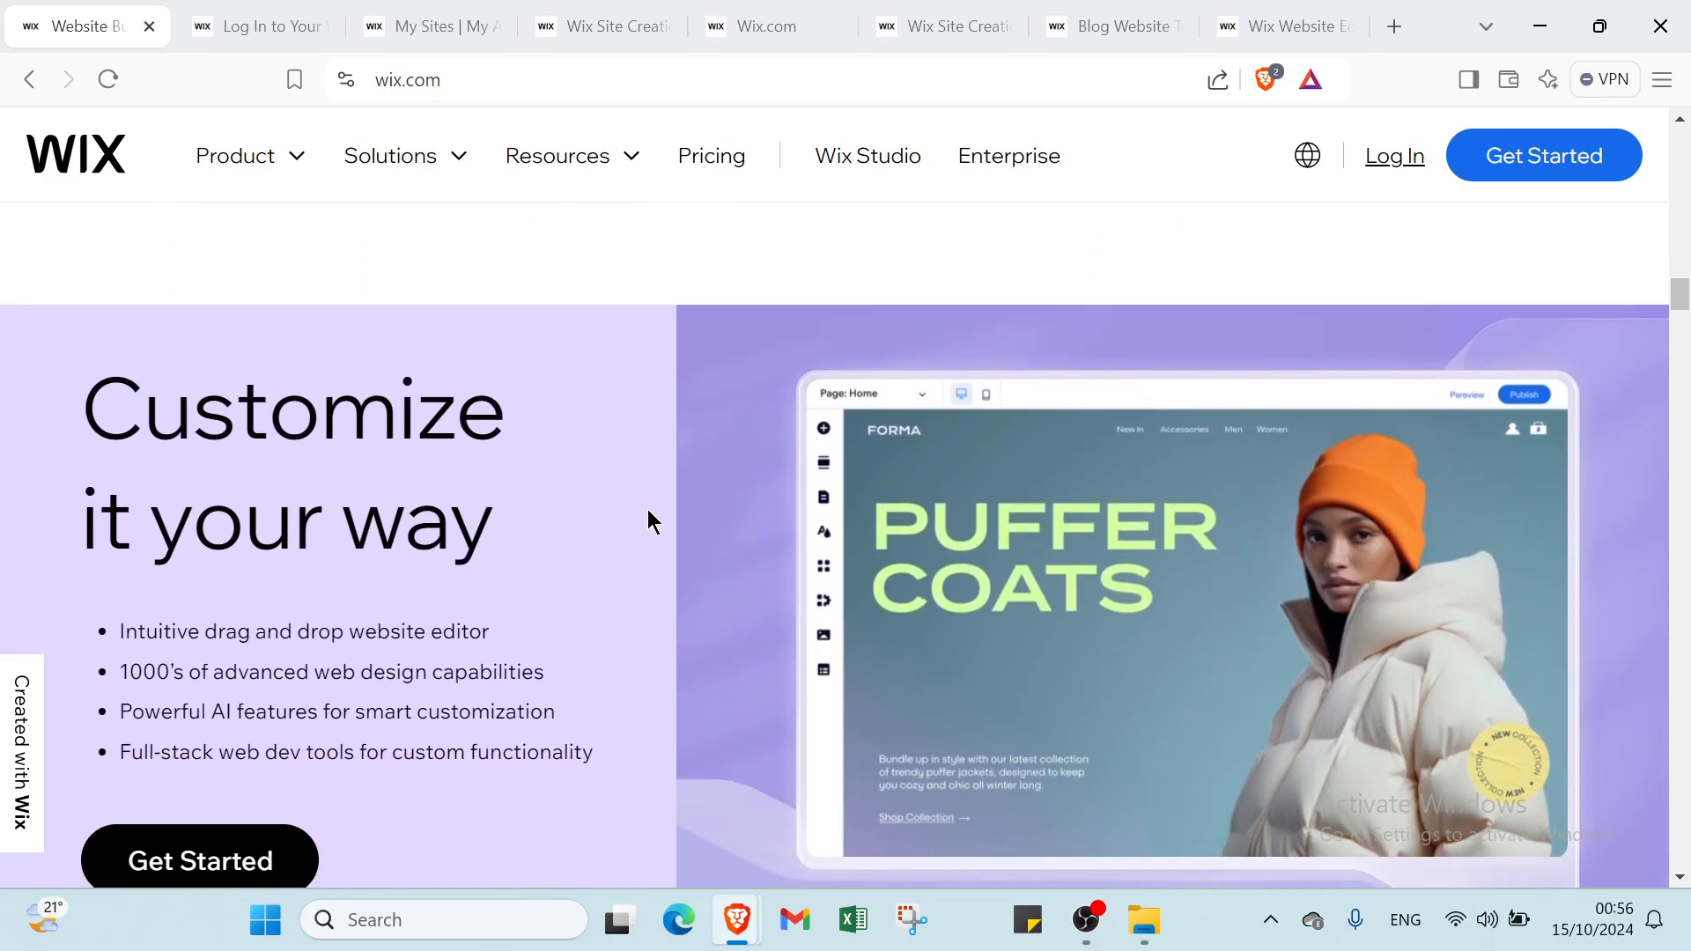
pyautogui.scroll(-2, 648, 520)
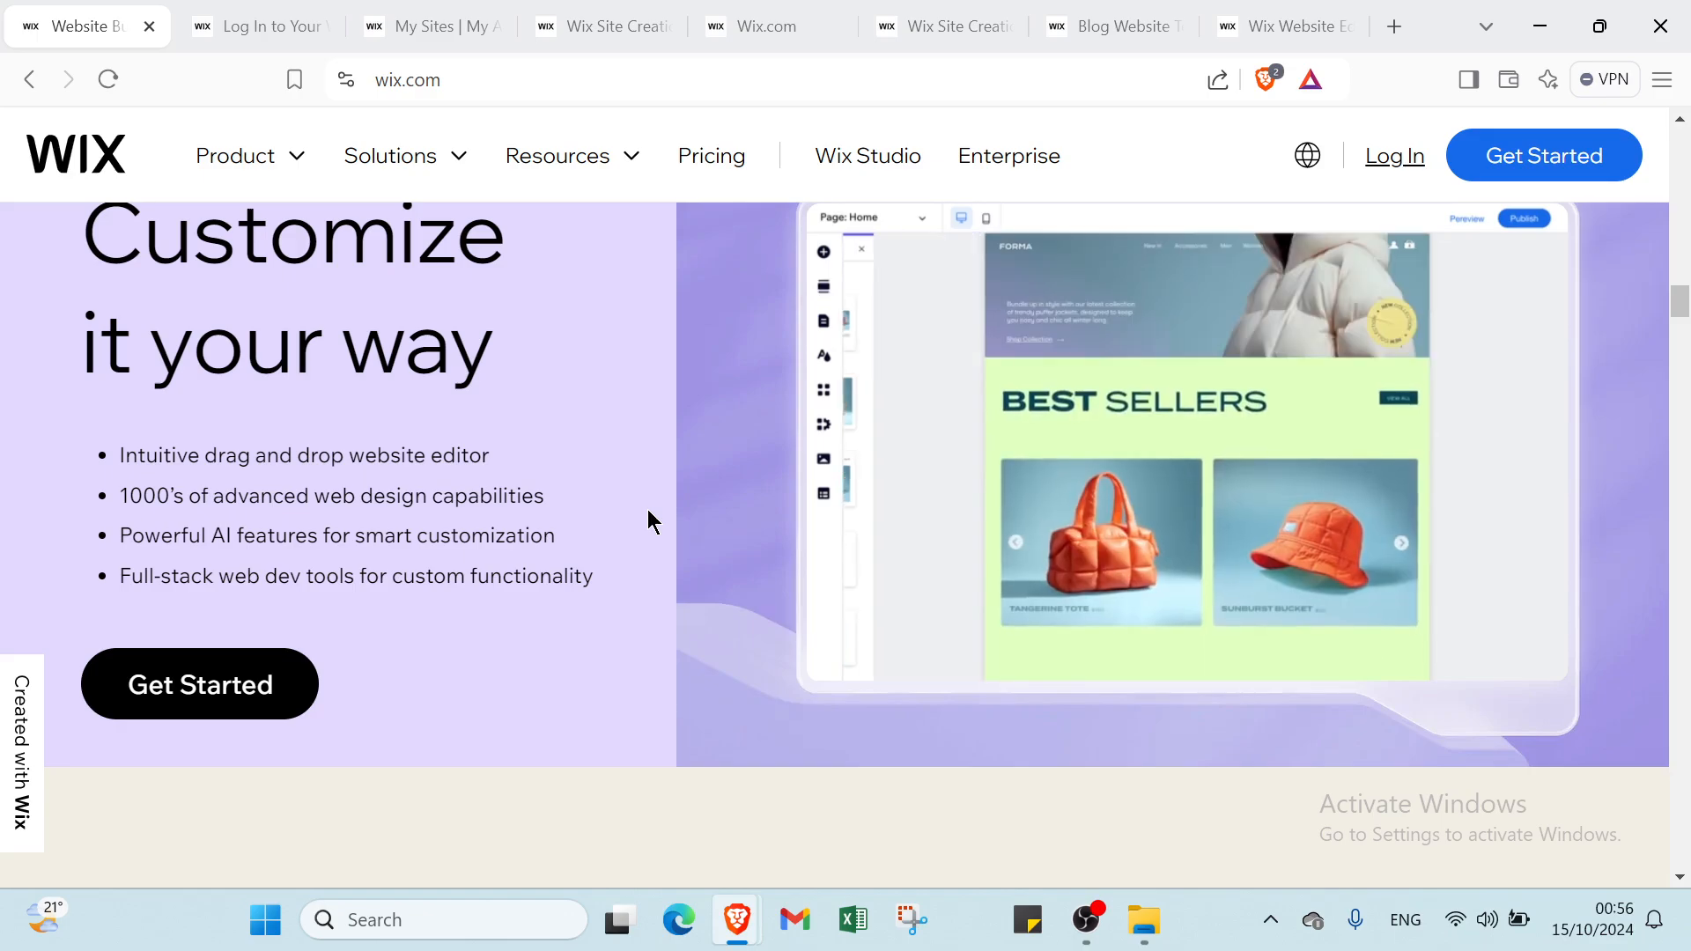
pyautogui.scroll(-1, 648, 520)
pyautogui.scroll(-20, 647, 511)
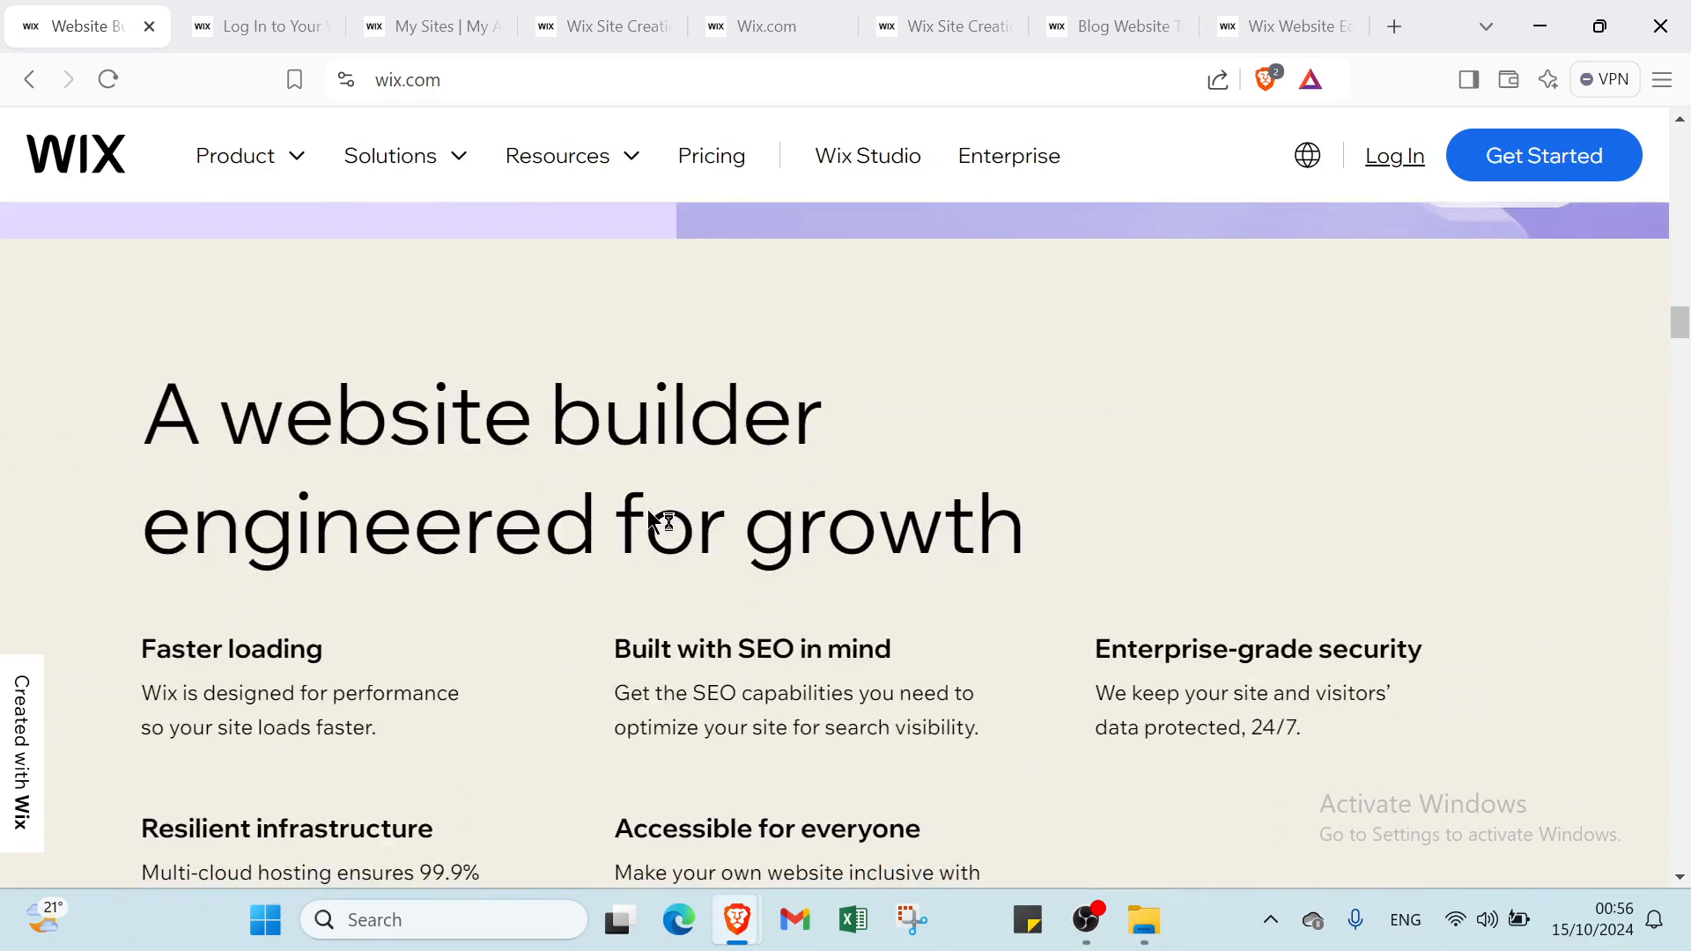
pyautogui.scroll(-15, 649, 511)
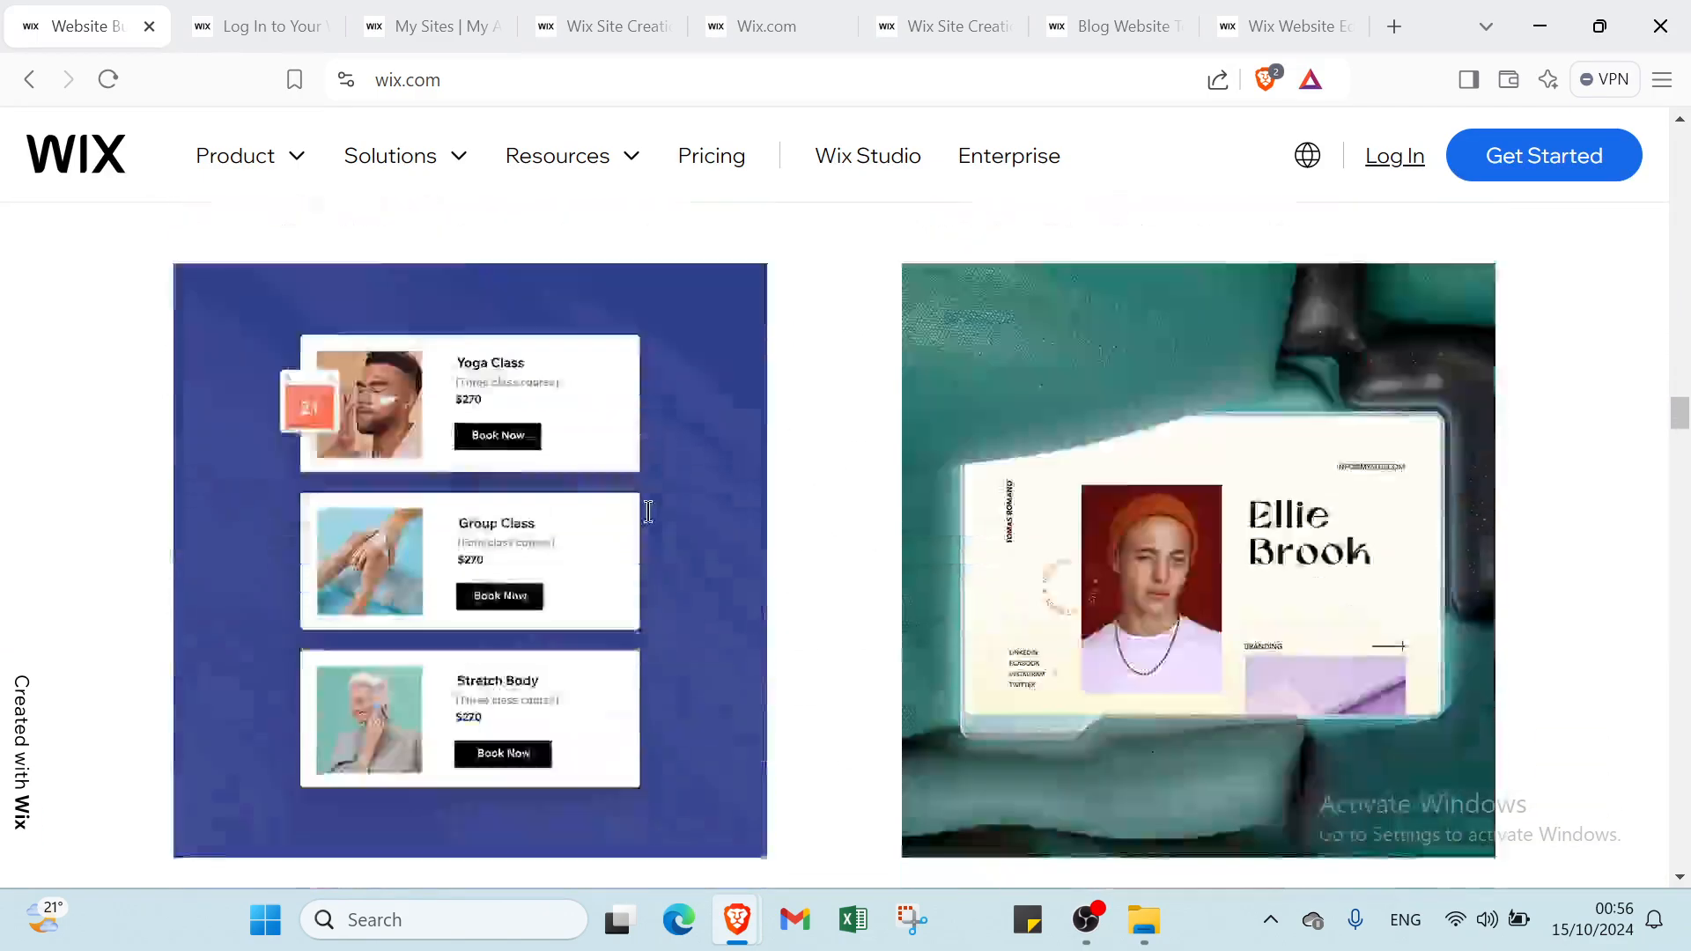
# Read the six steps under "How to create a website for free" and return to the start of the homepage.
pyautogui.scroll(-15, 648, 511)
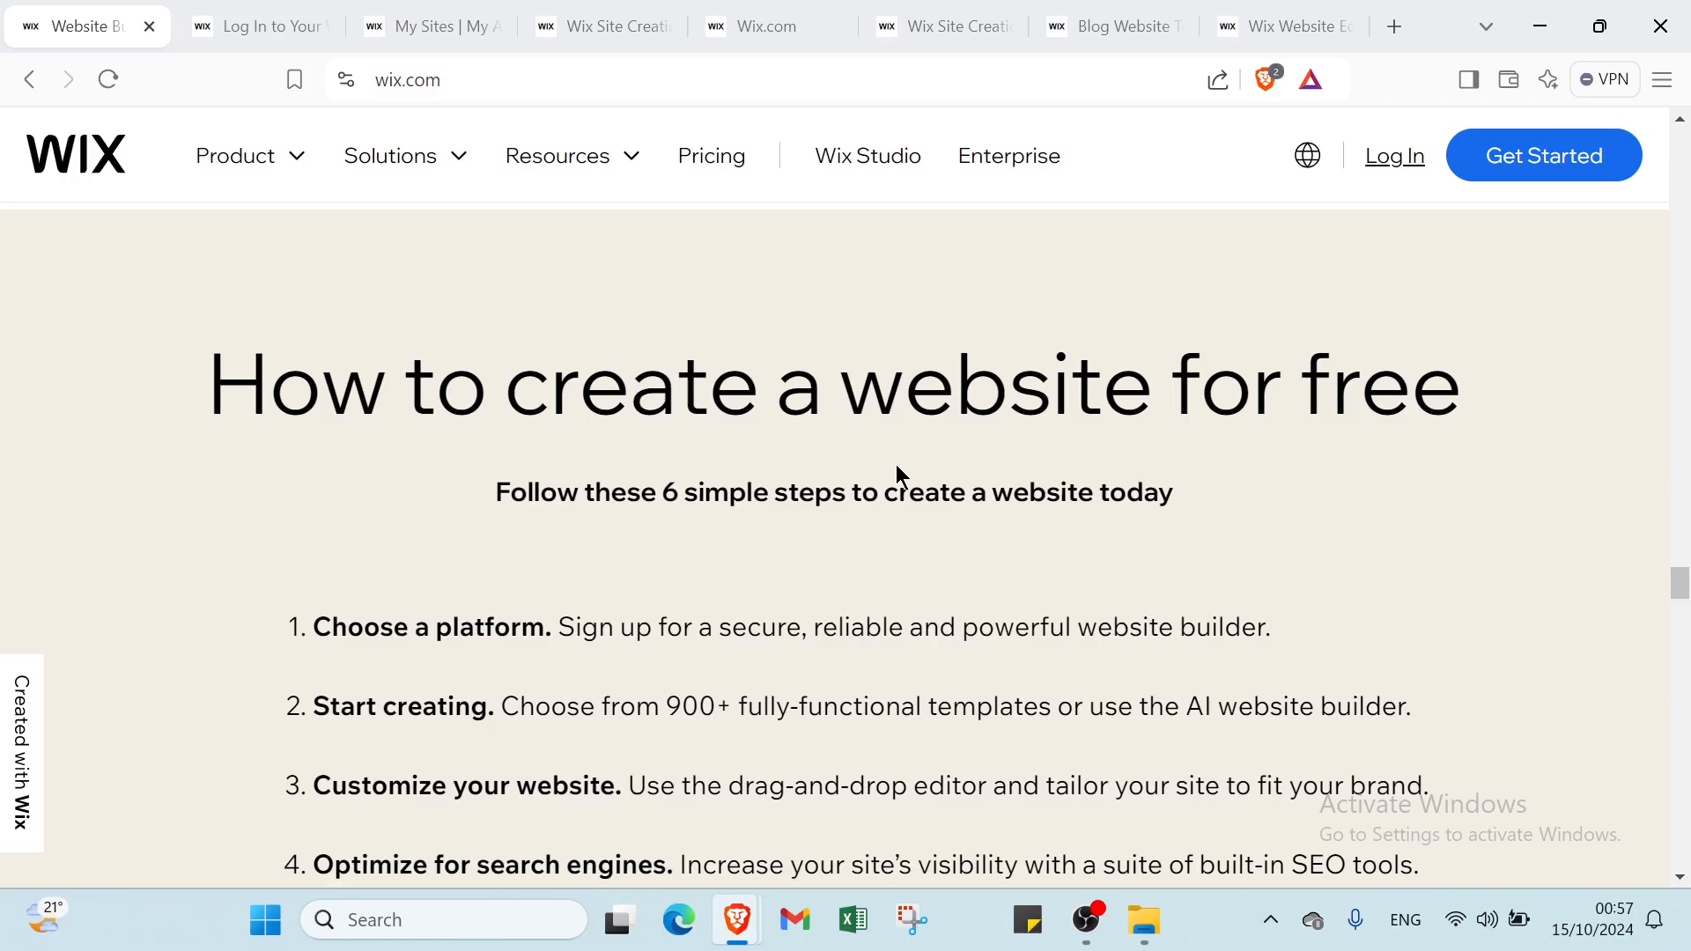
pyautogui.scroll(-3, 559, 529)
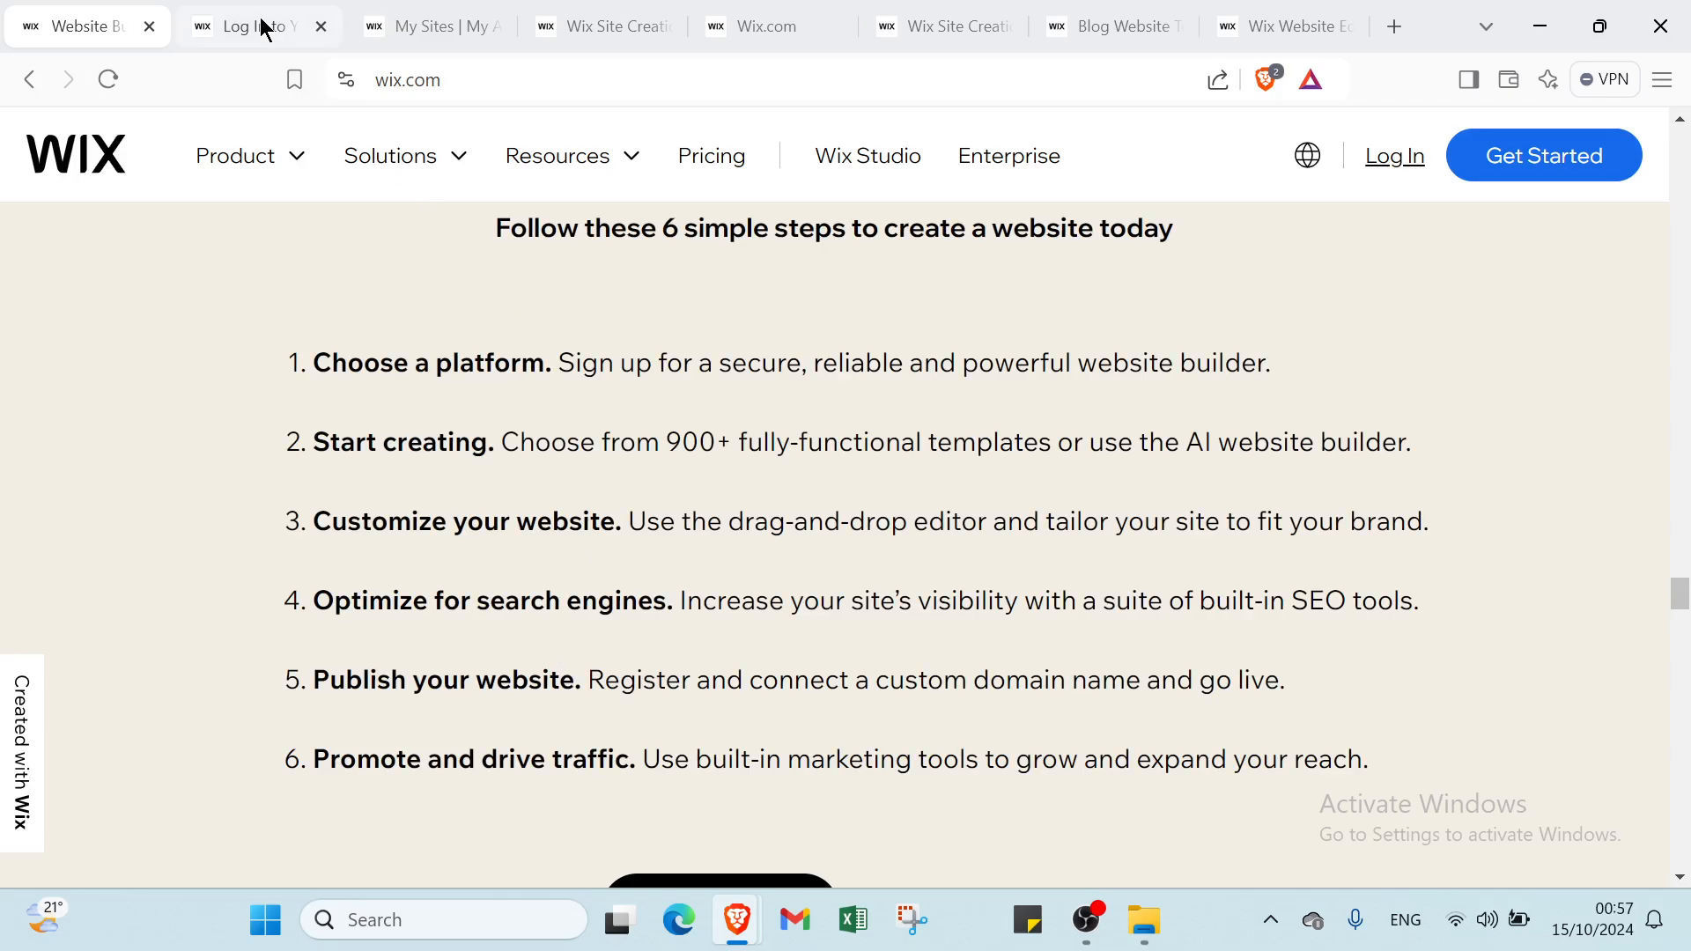
pyautogui.scroll(5, 1176, 599)
pyautogui.scroll(2, 1176, 600)
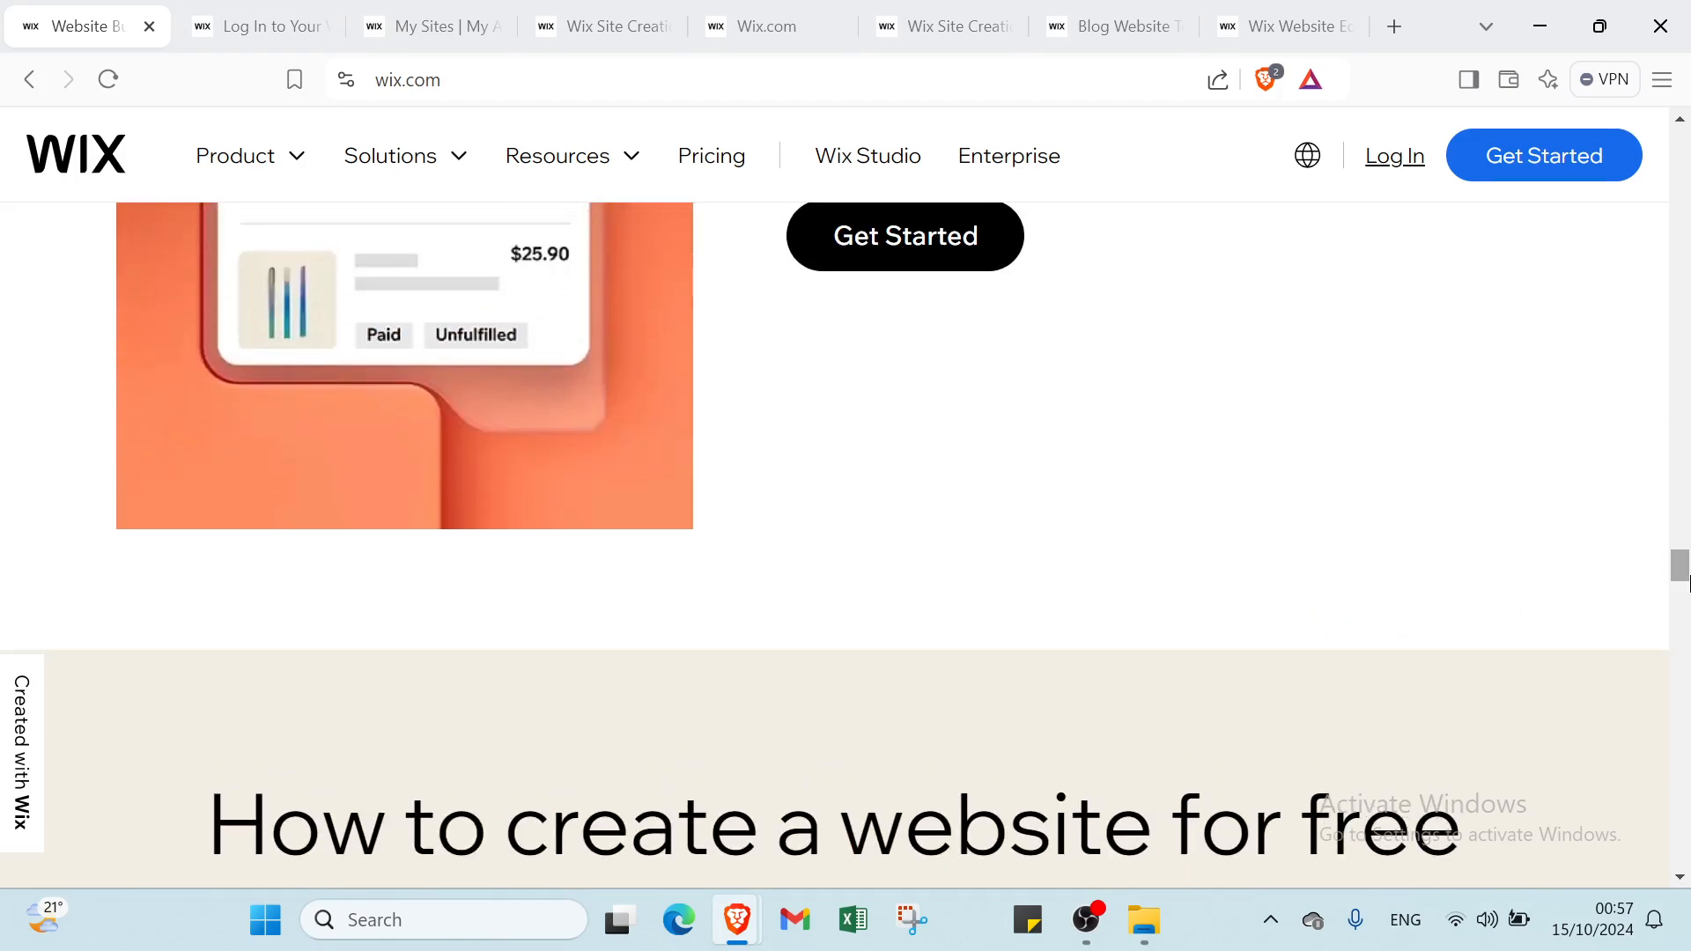
pyautogui.moveTo(1686, 577); pyautogui.dragTo(1677, 150)
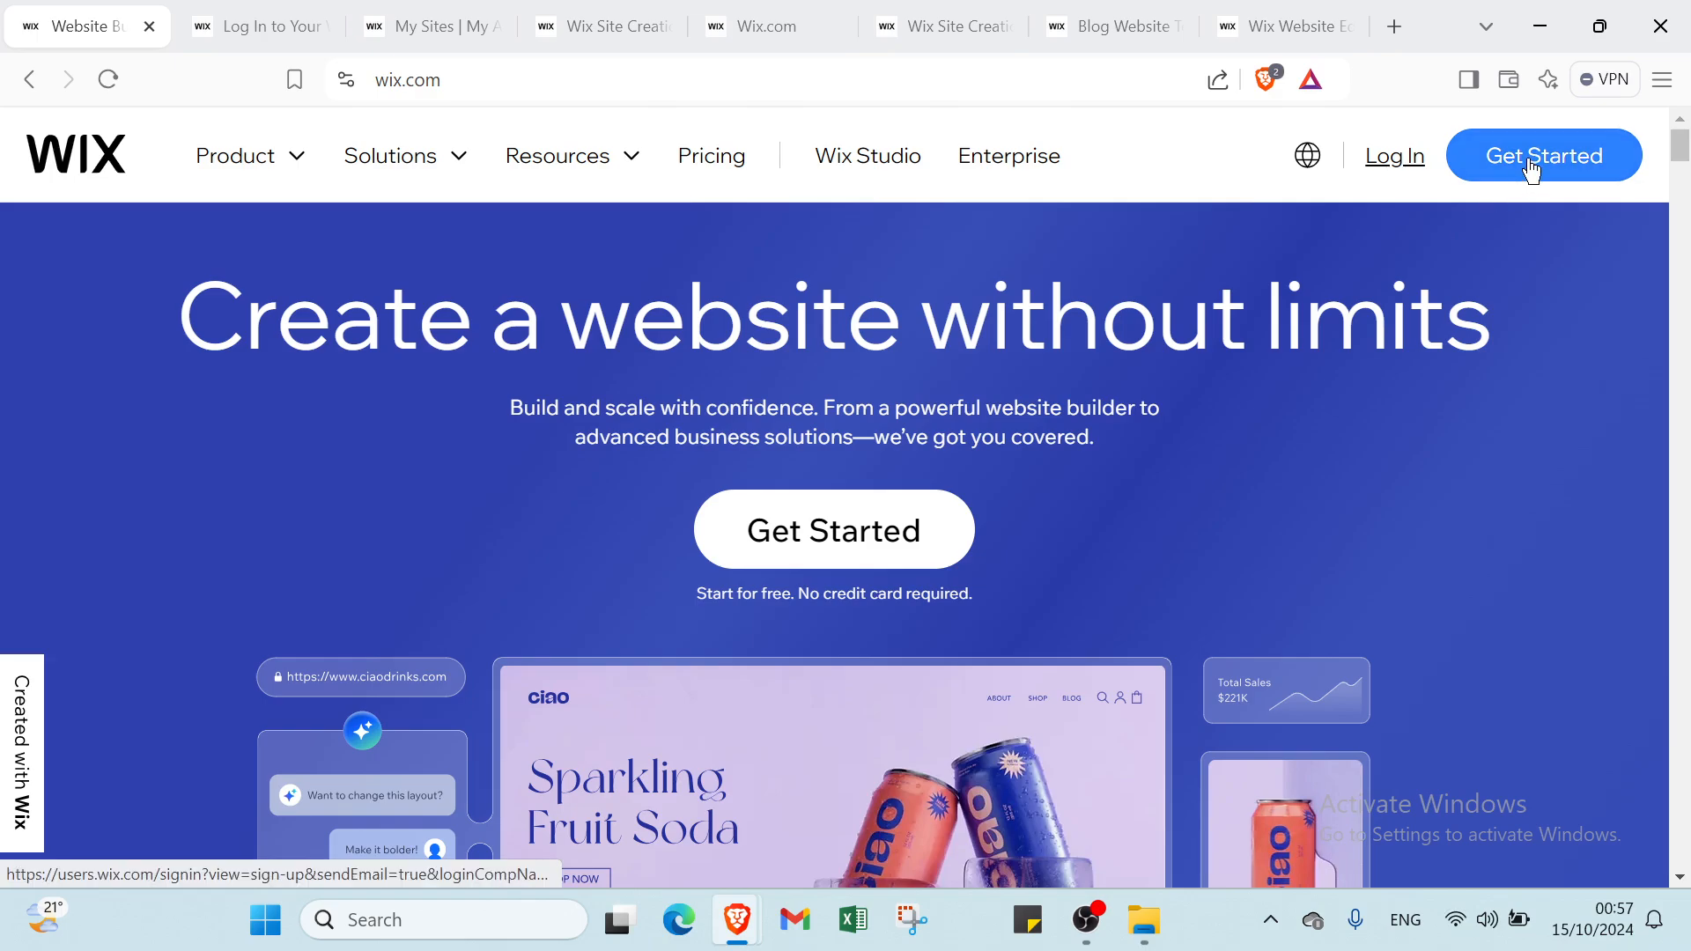
# Open the sign-up form from the Wix login page and examine its email fields, password fields and password requirements.
pyautogui.click(208, 33)
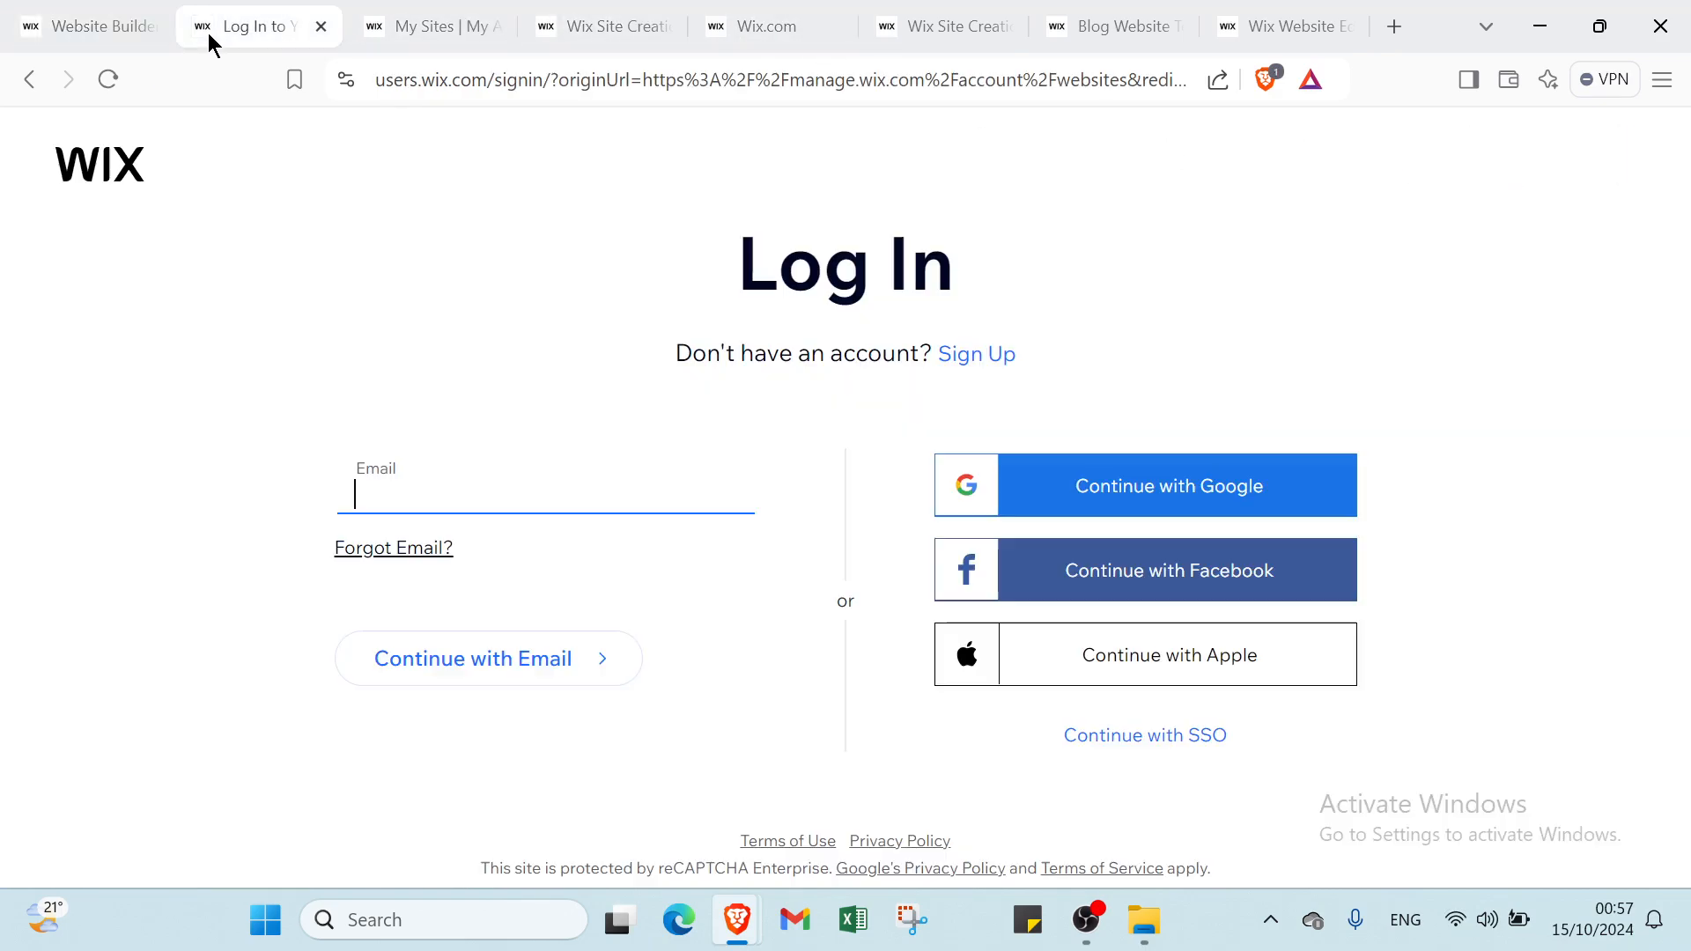
pyautogui.click(985, 353)
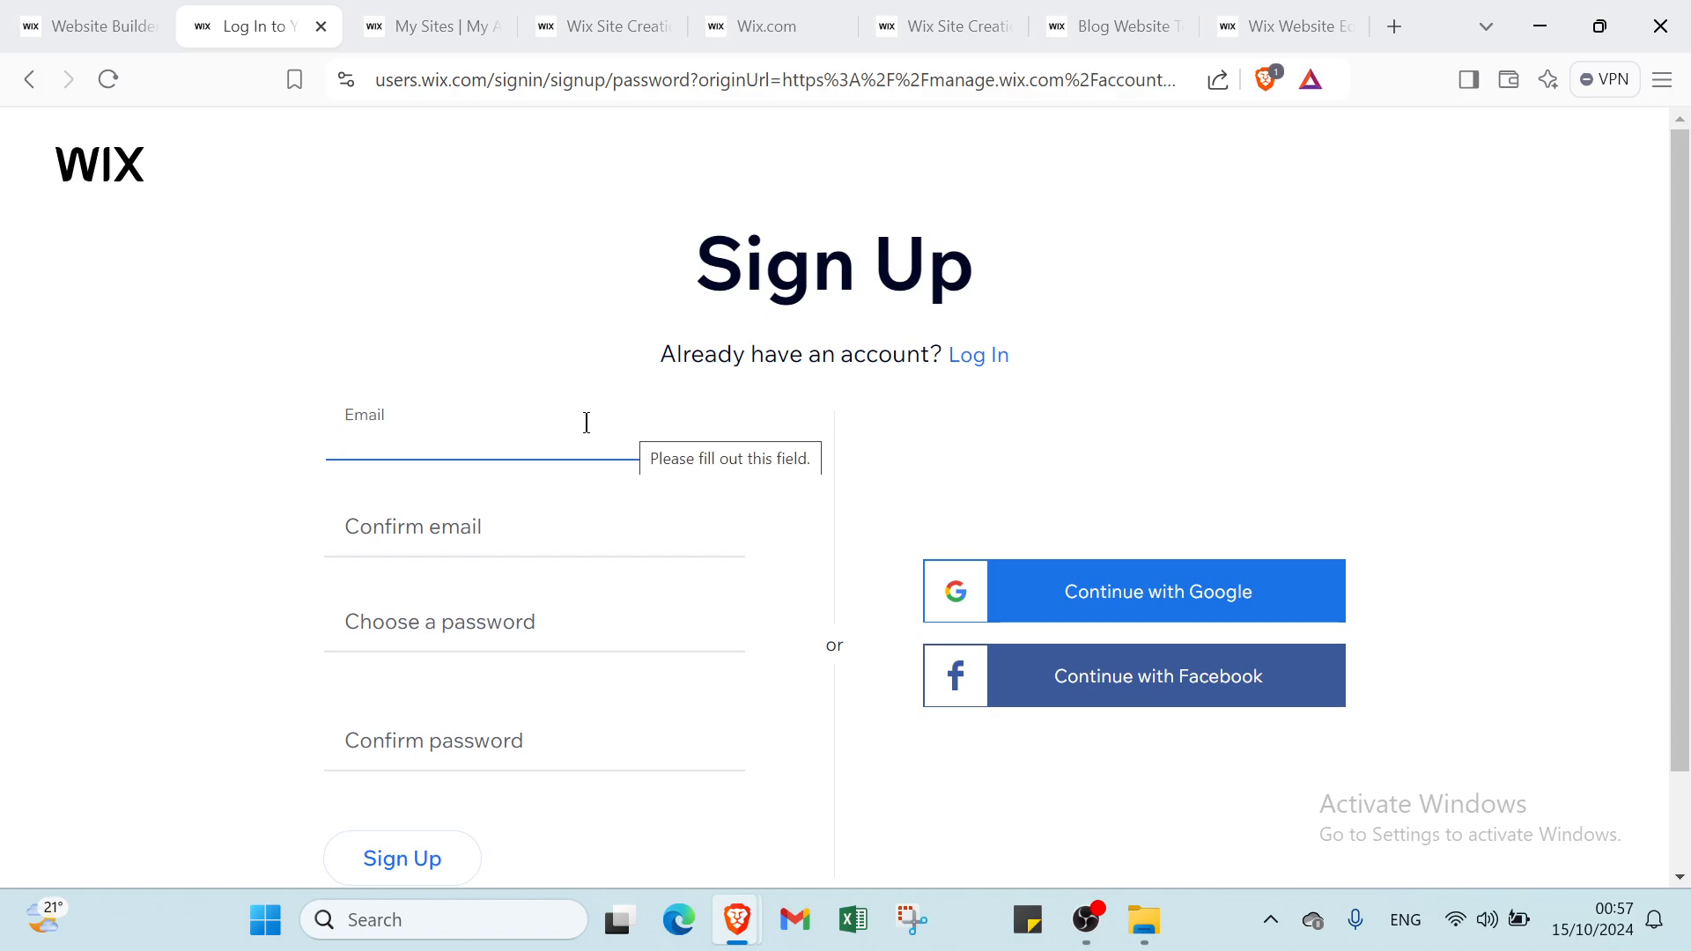
pyautogui.click(422, 522)
pyautogui.click(442, 619)
pyautogui.scroll(-1, 442, 619)
pyautogui.click(442, 619)
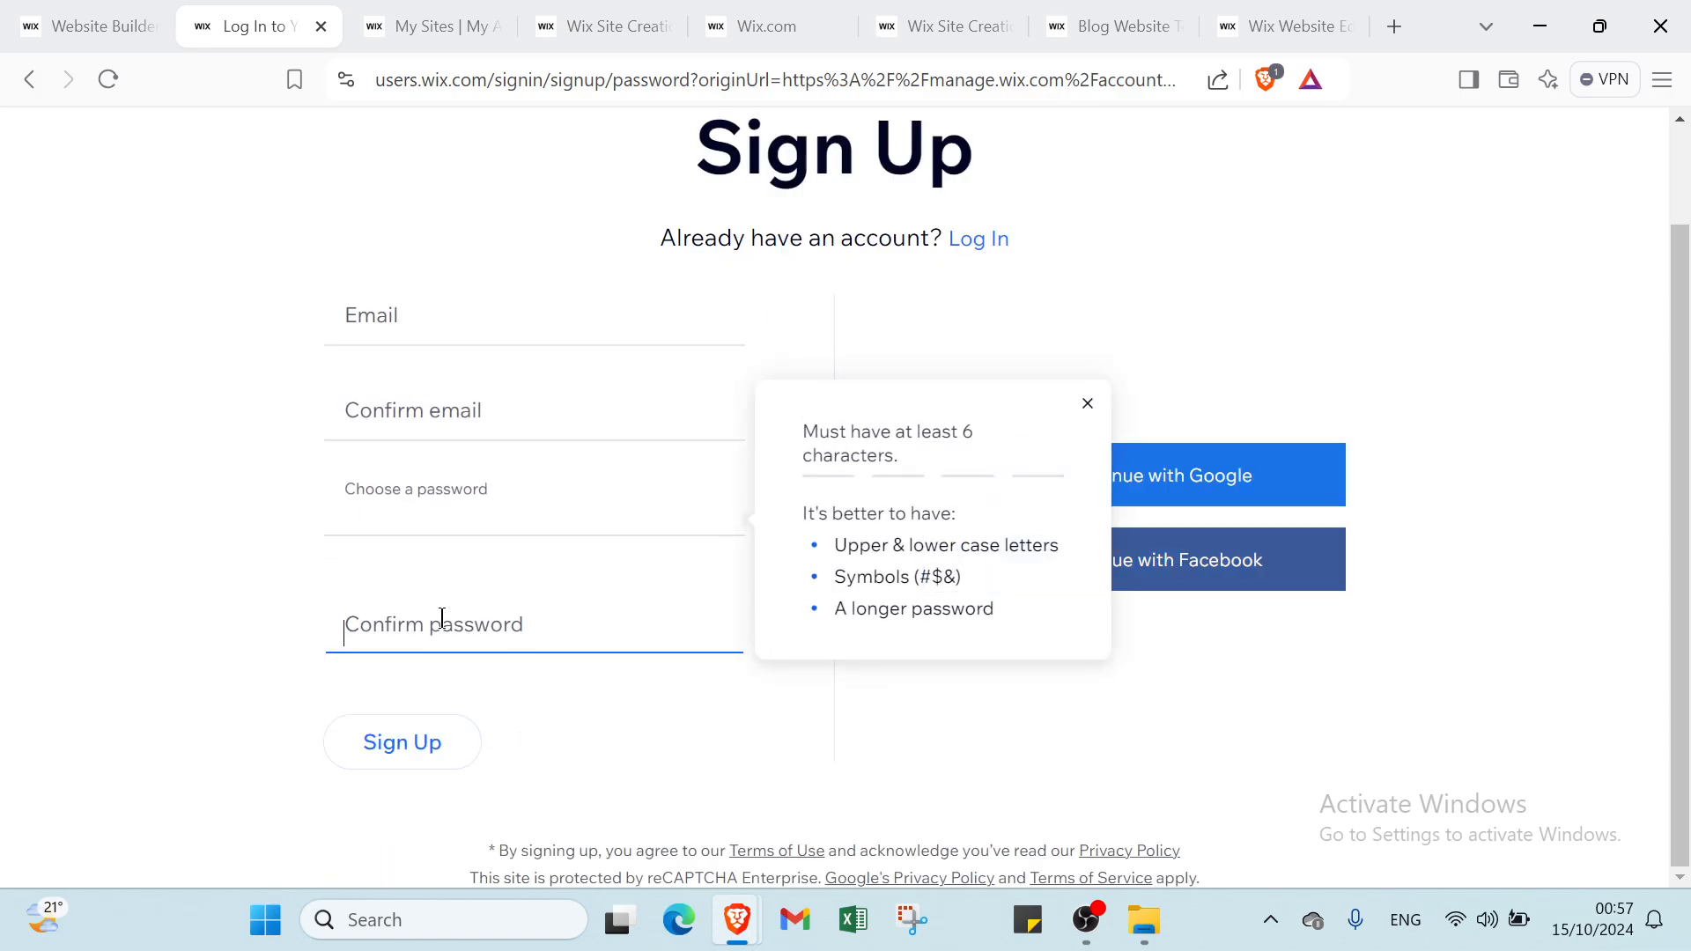
pyautogui.click(480, 507)
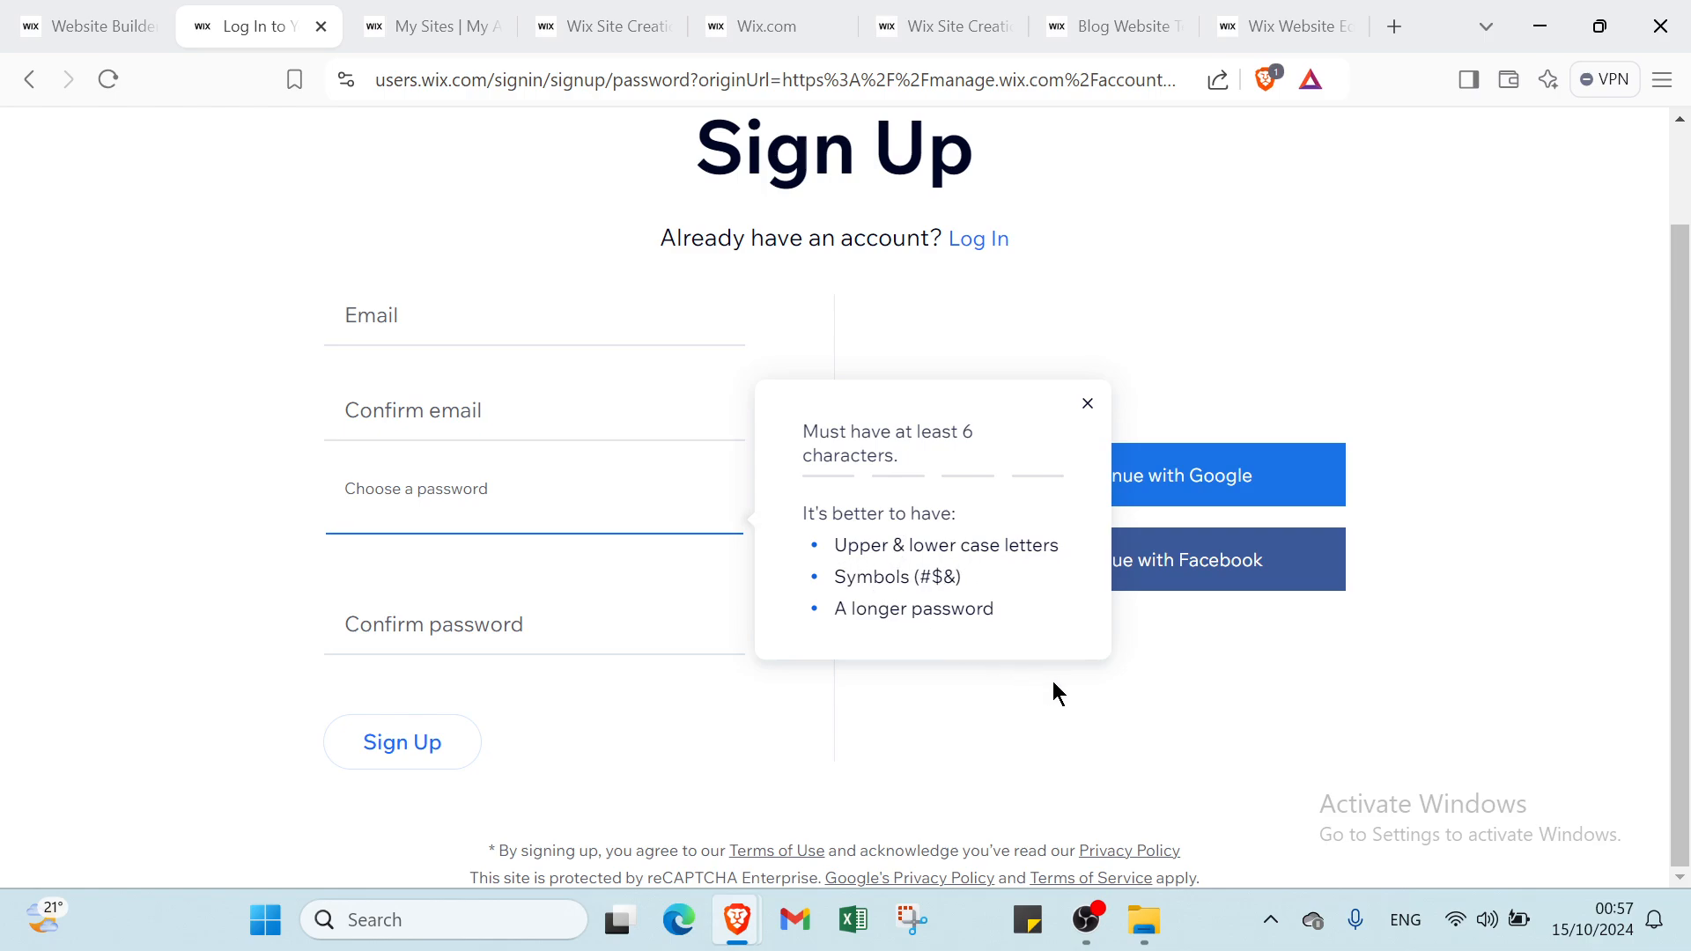
pyautogui.click(1091, 690)
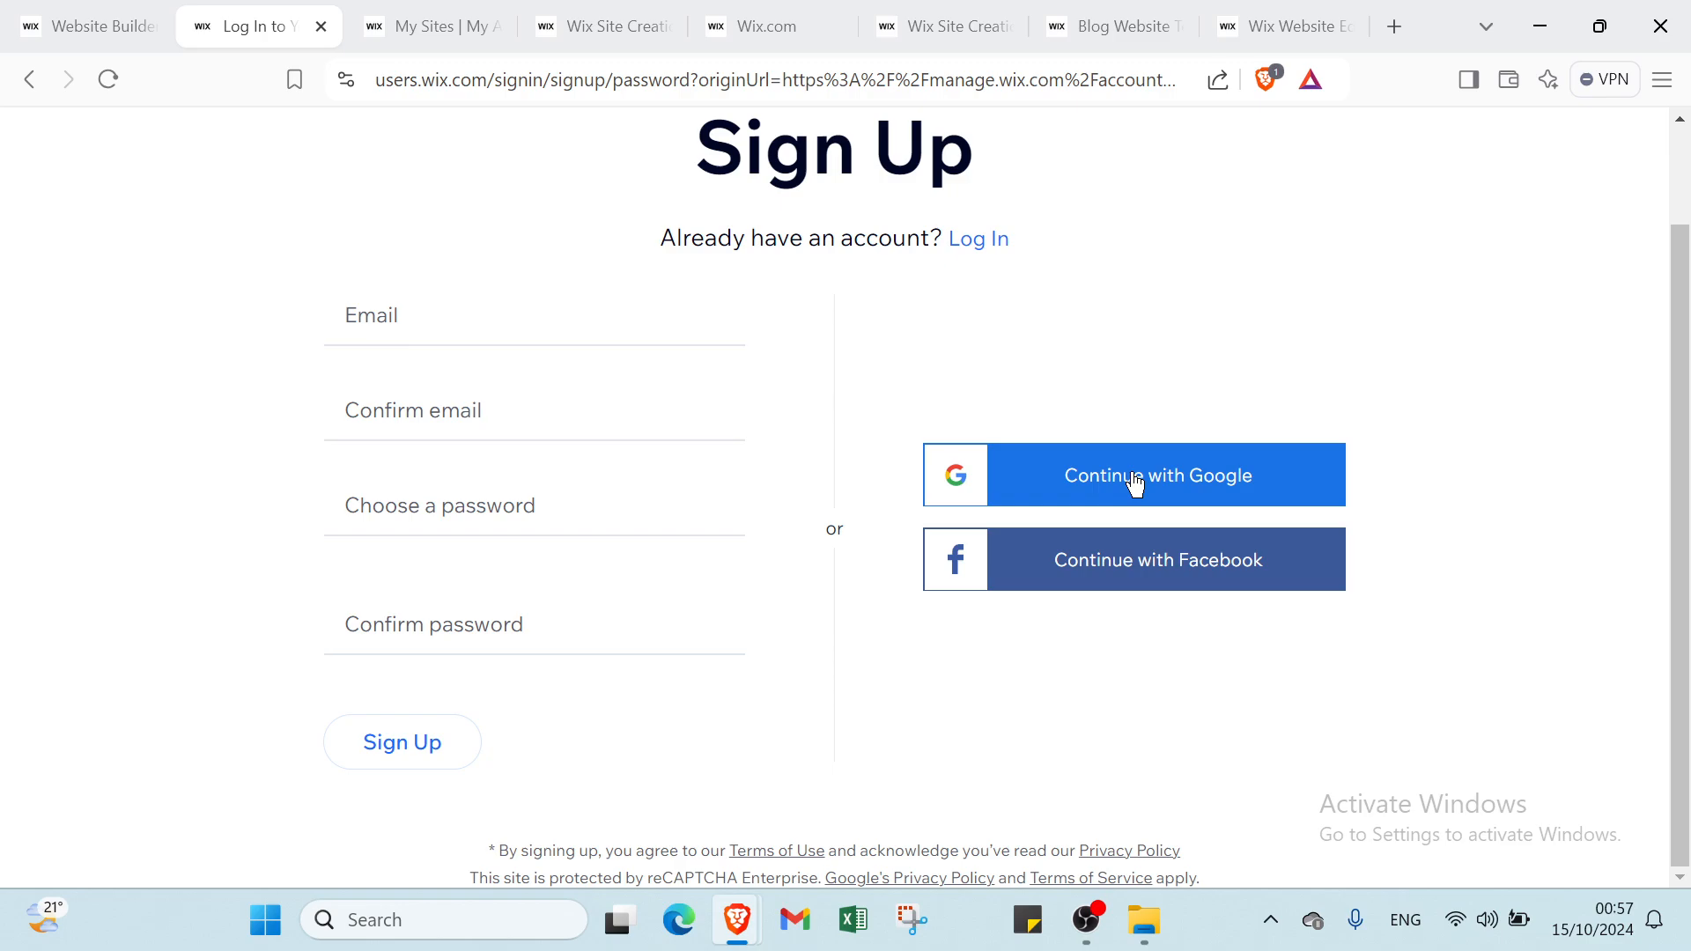
# Return to the login form and close that page to view the account's Sites overview.
pyautogui.click(977, 251)
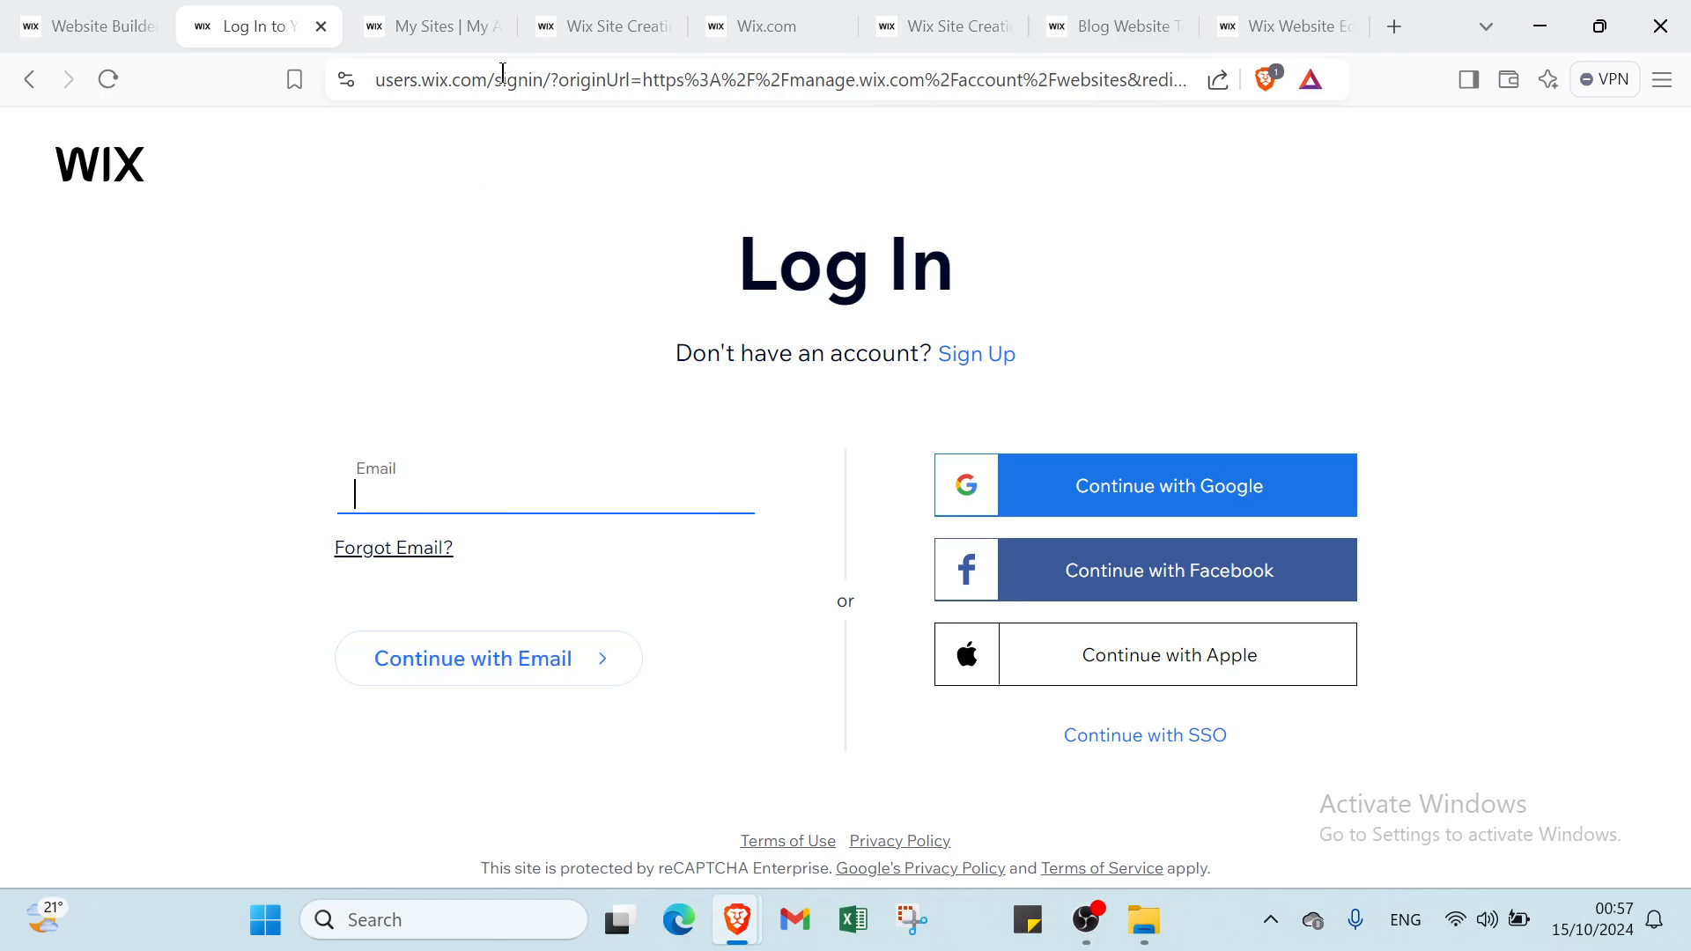
pyautogui.click(321, 27)
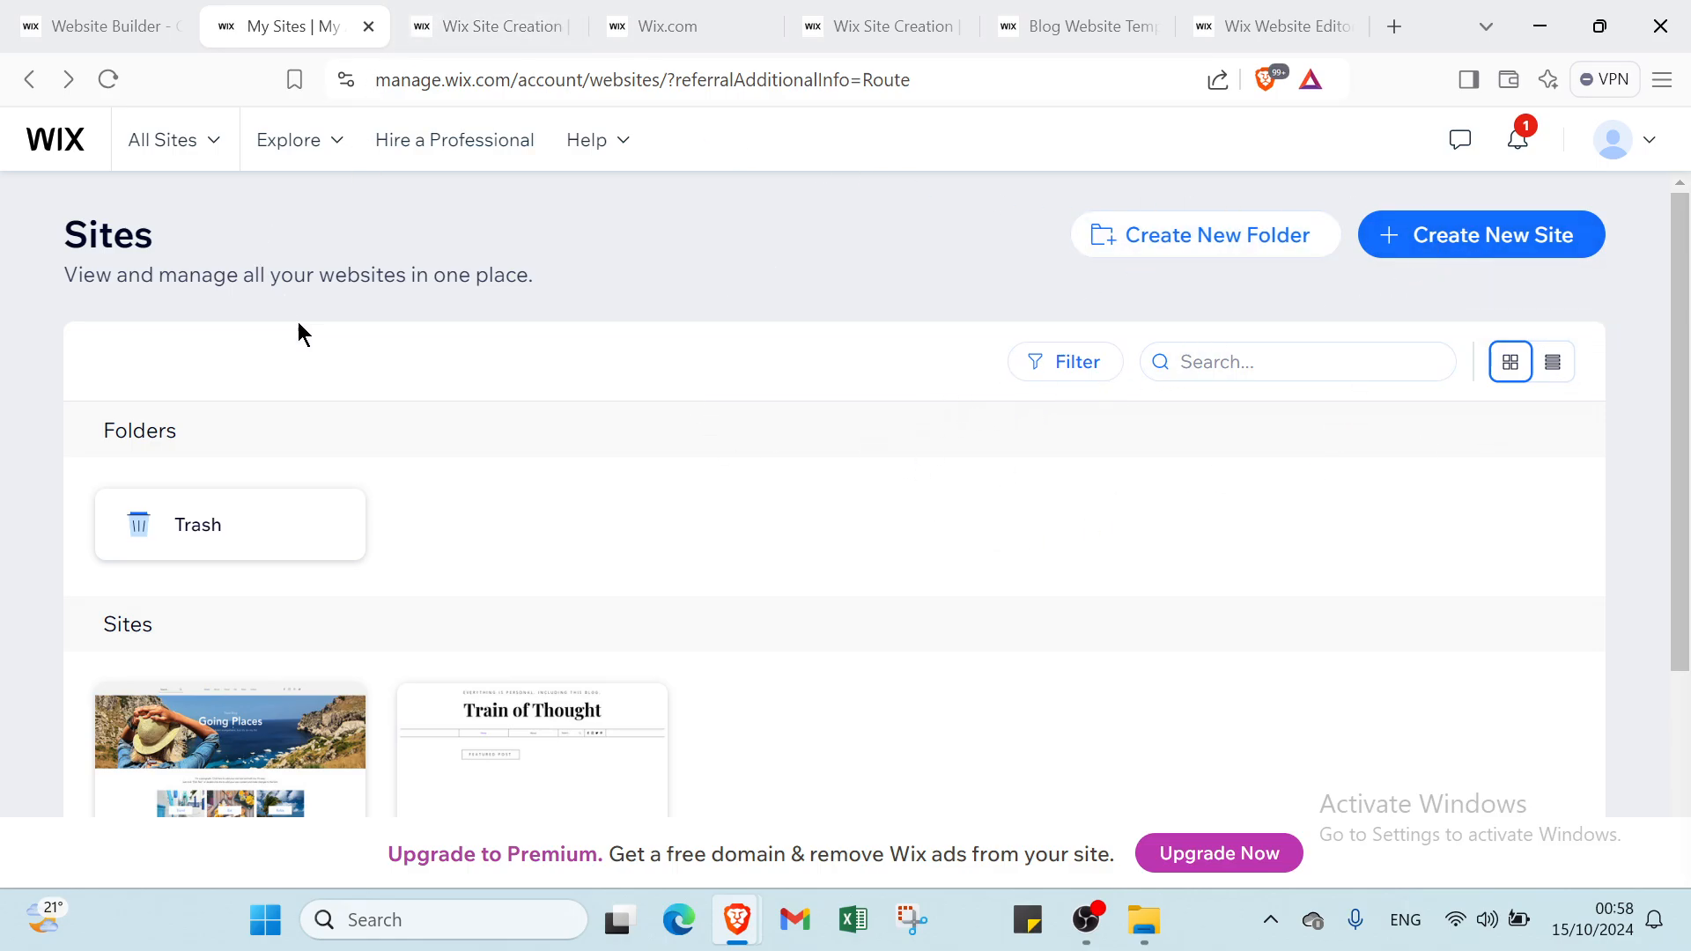
pyautogui.scroll(-1, 299, 332)
# Close the Sites overview and look through the blog types suggested for "Blog" in the website type question.
pyautogui.click(369, 26)
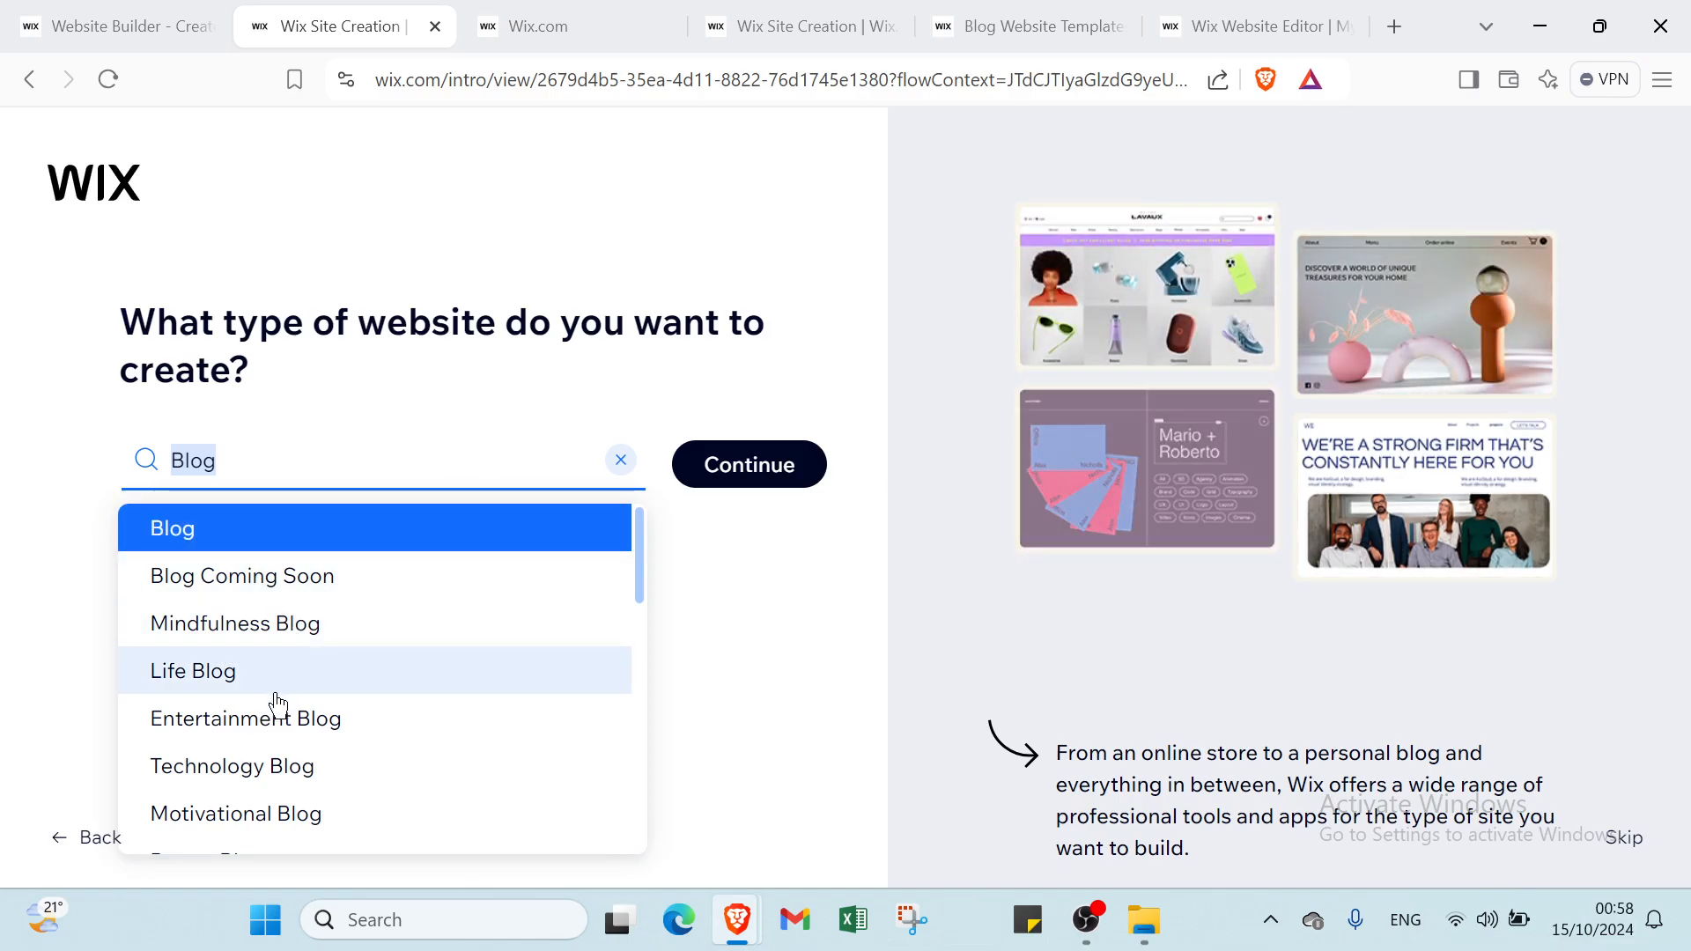
pyautogui.scroll(-1, 268, 721)
pyautogui.scroll(-2, 269, 709)
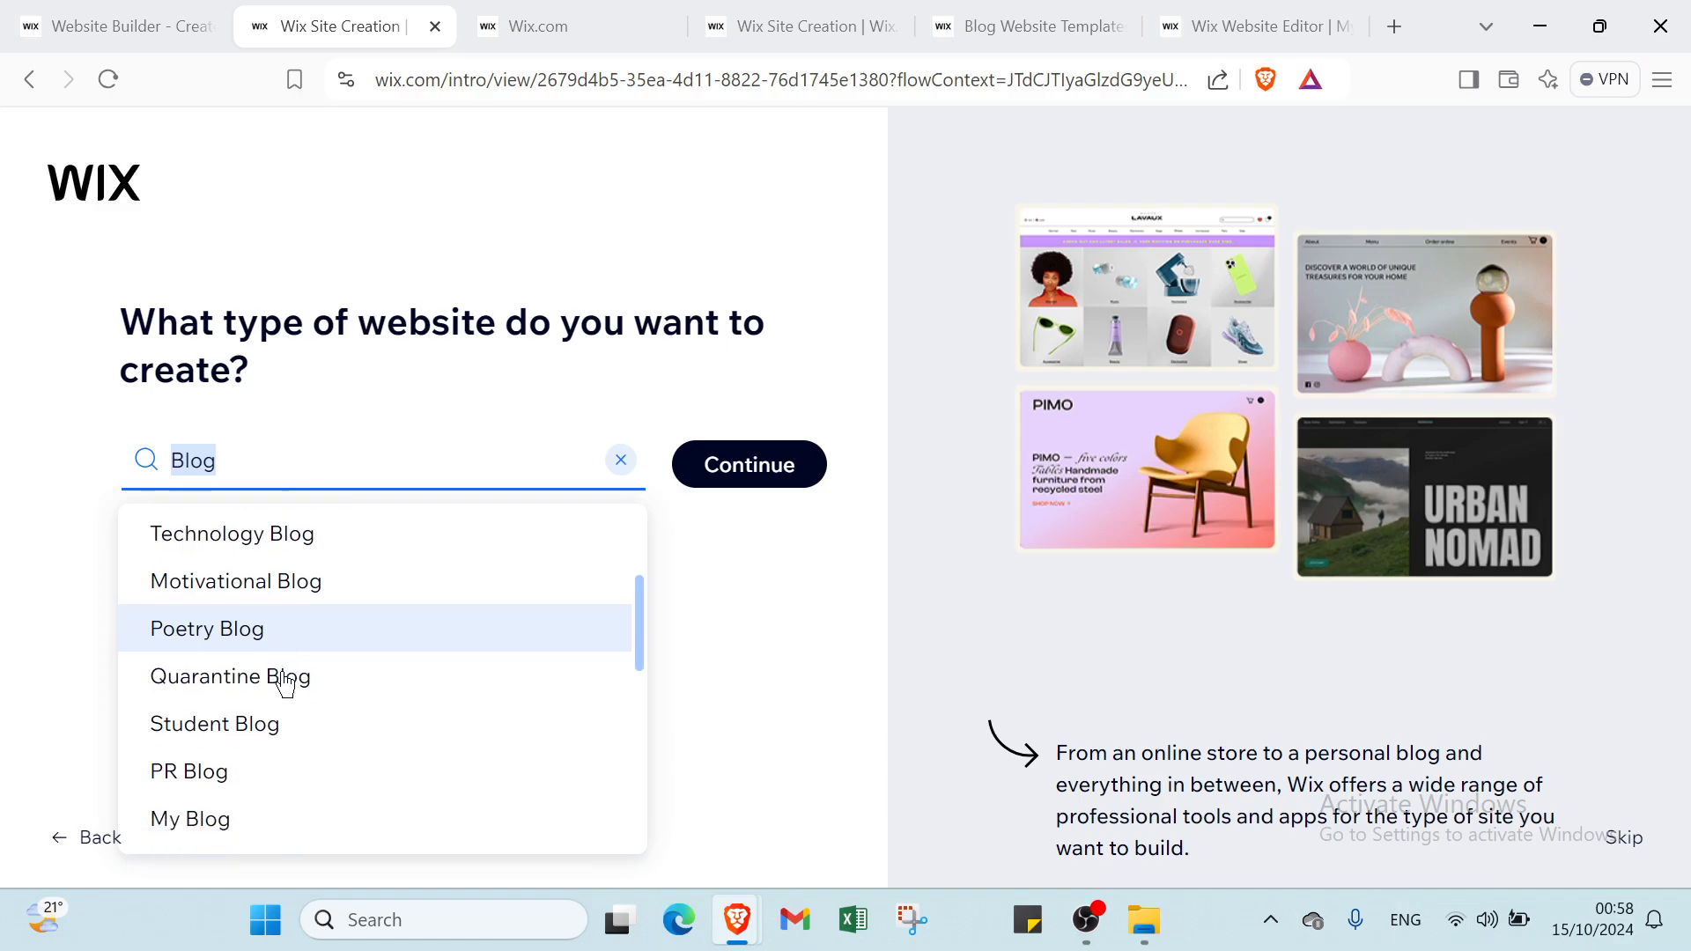
pyautogui.scroll(-1, 215, 762)
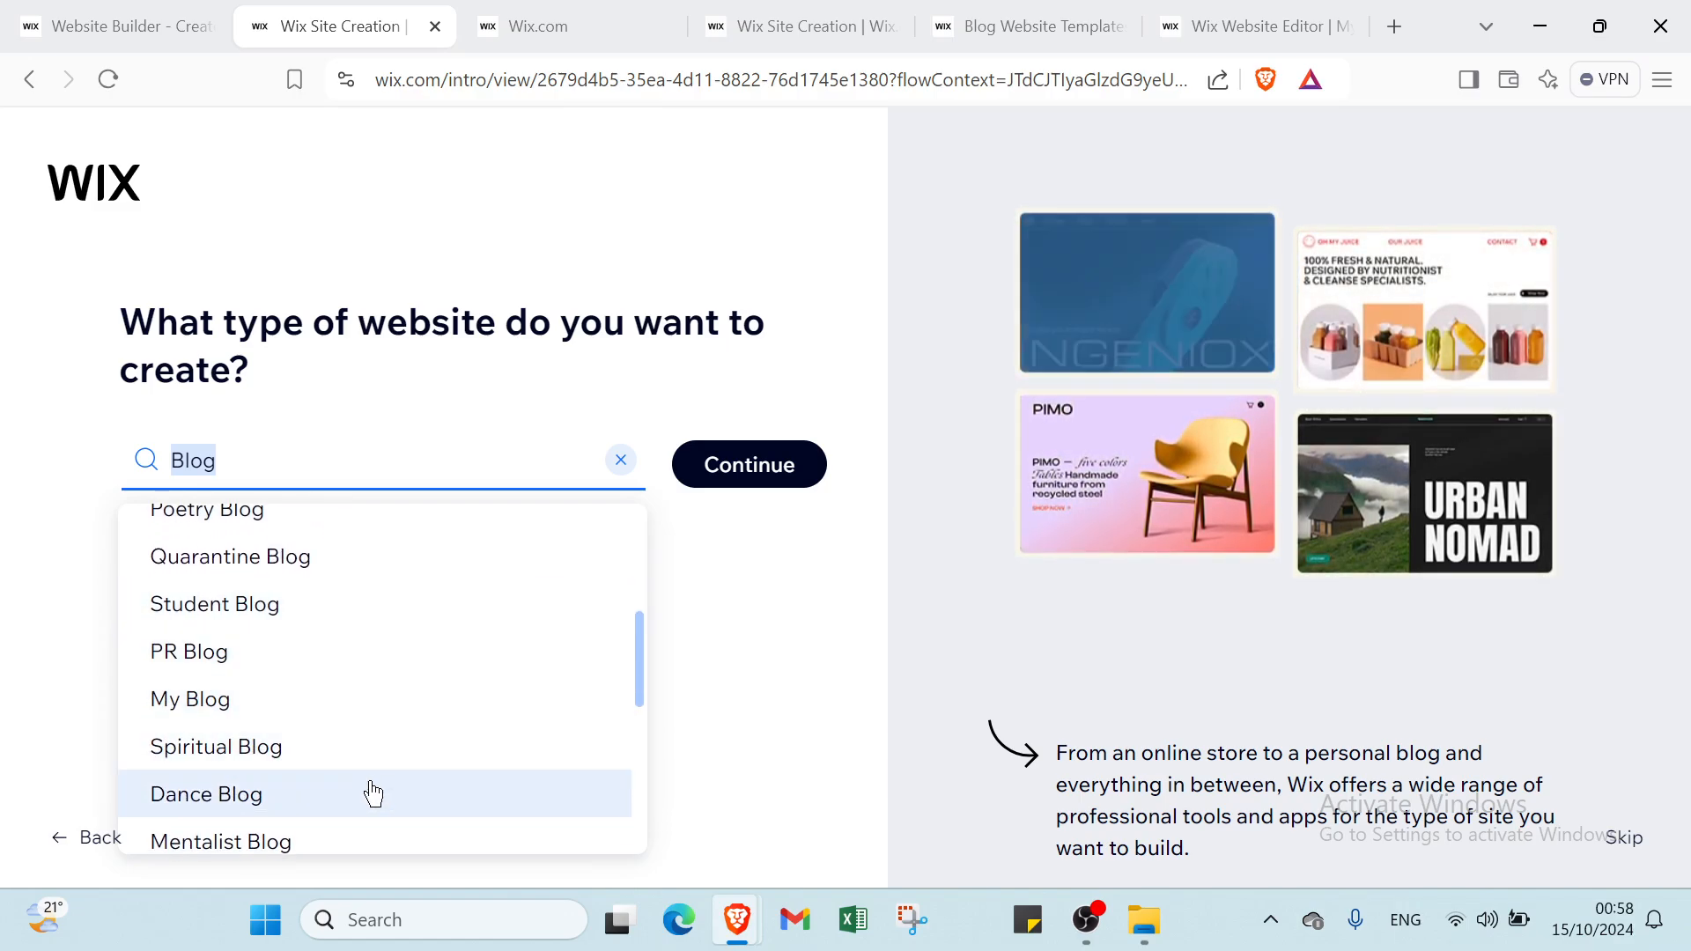
pyautogui.scroll(-1, 370, 793)
pyautogui.scroll(-1, 370, 788)
pyautogui.scroll(-1, 357, 776)
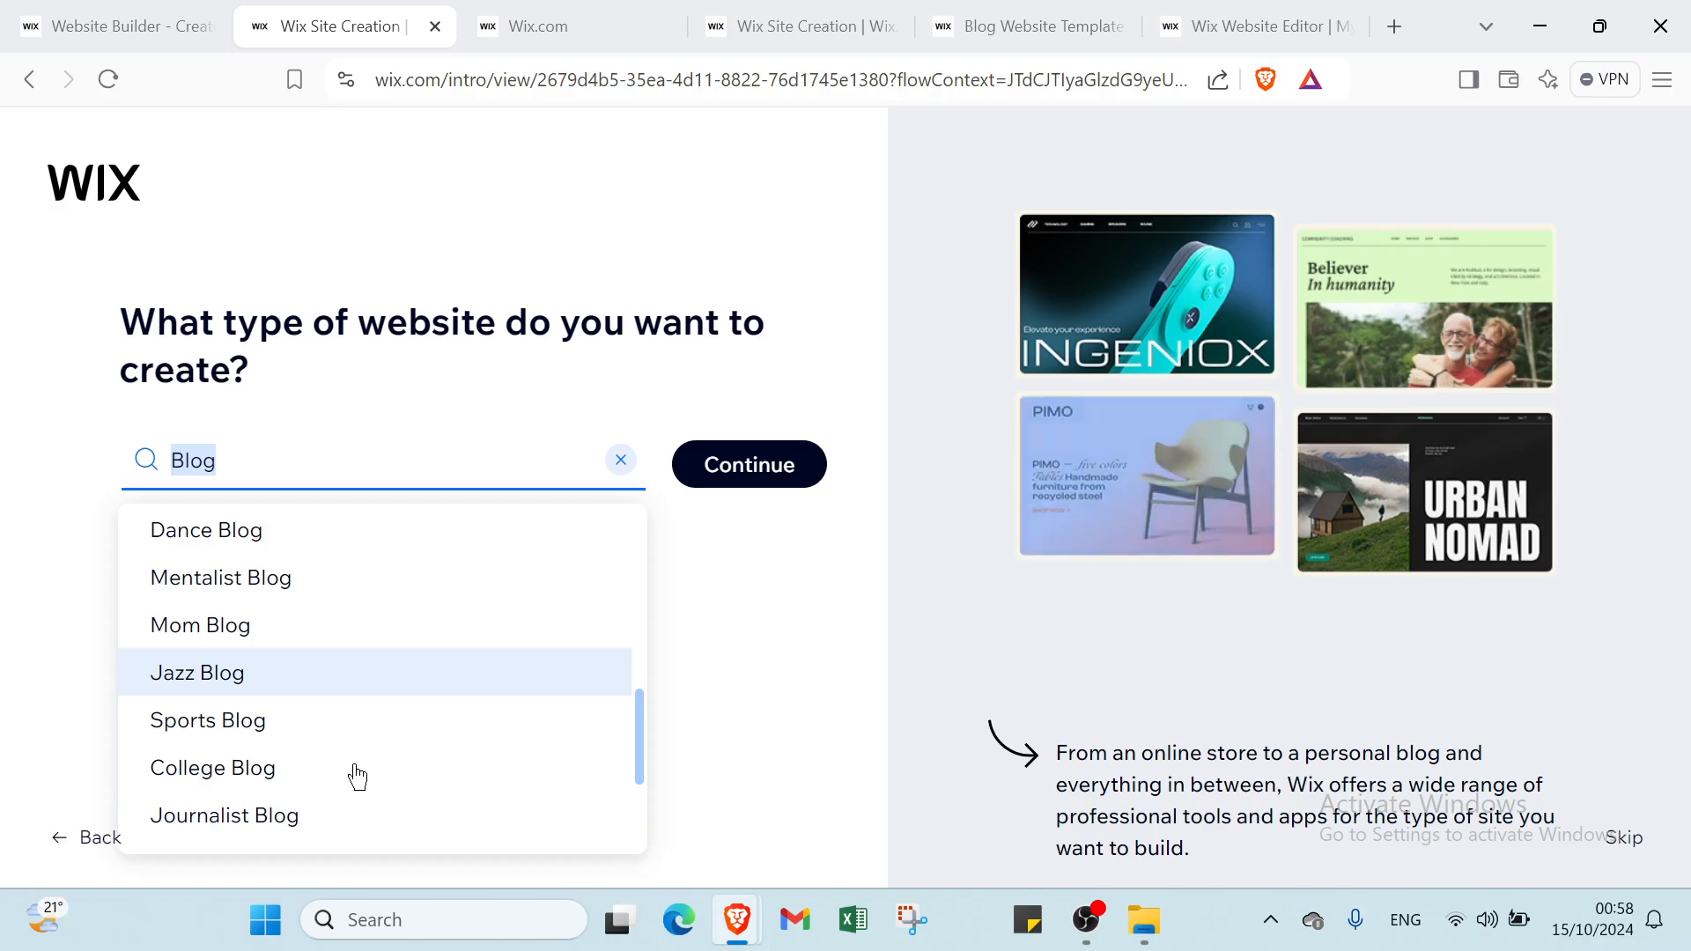
pyautogui.scroll(-2, 370, 738)
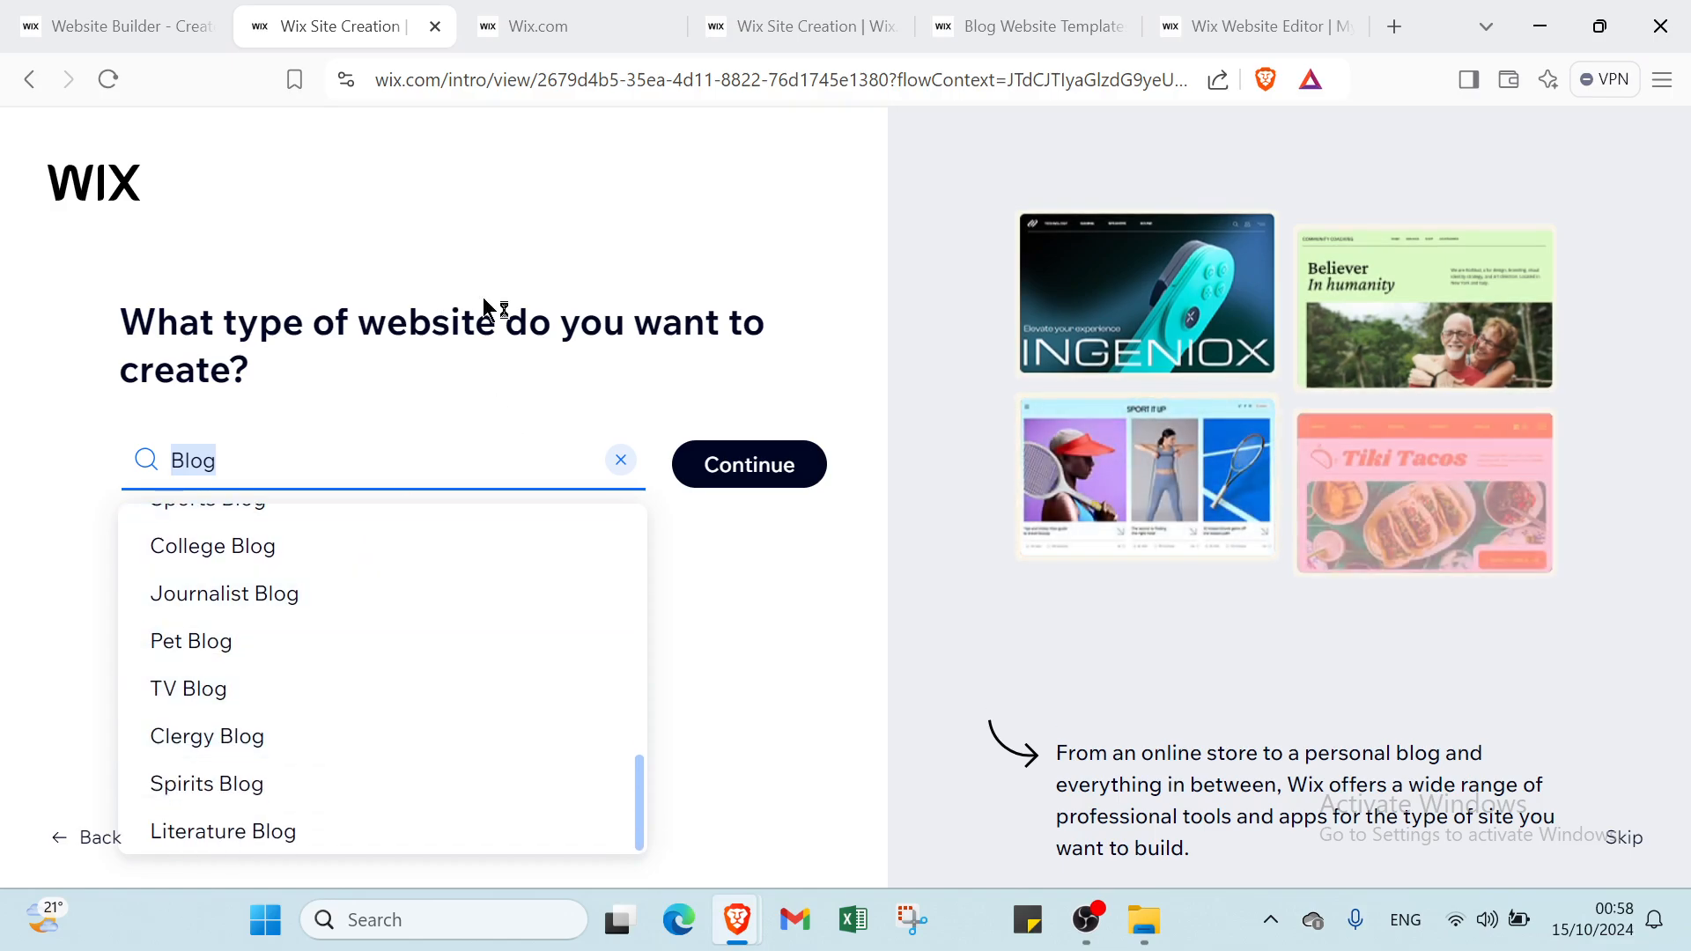
# Close the website type page and examine the blog setup checklist on the My Site 1 dashboard.
pyautogui.click(435, 26)
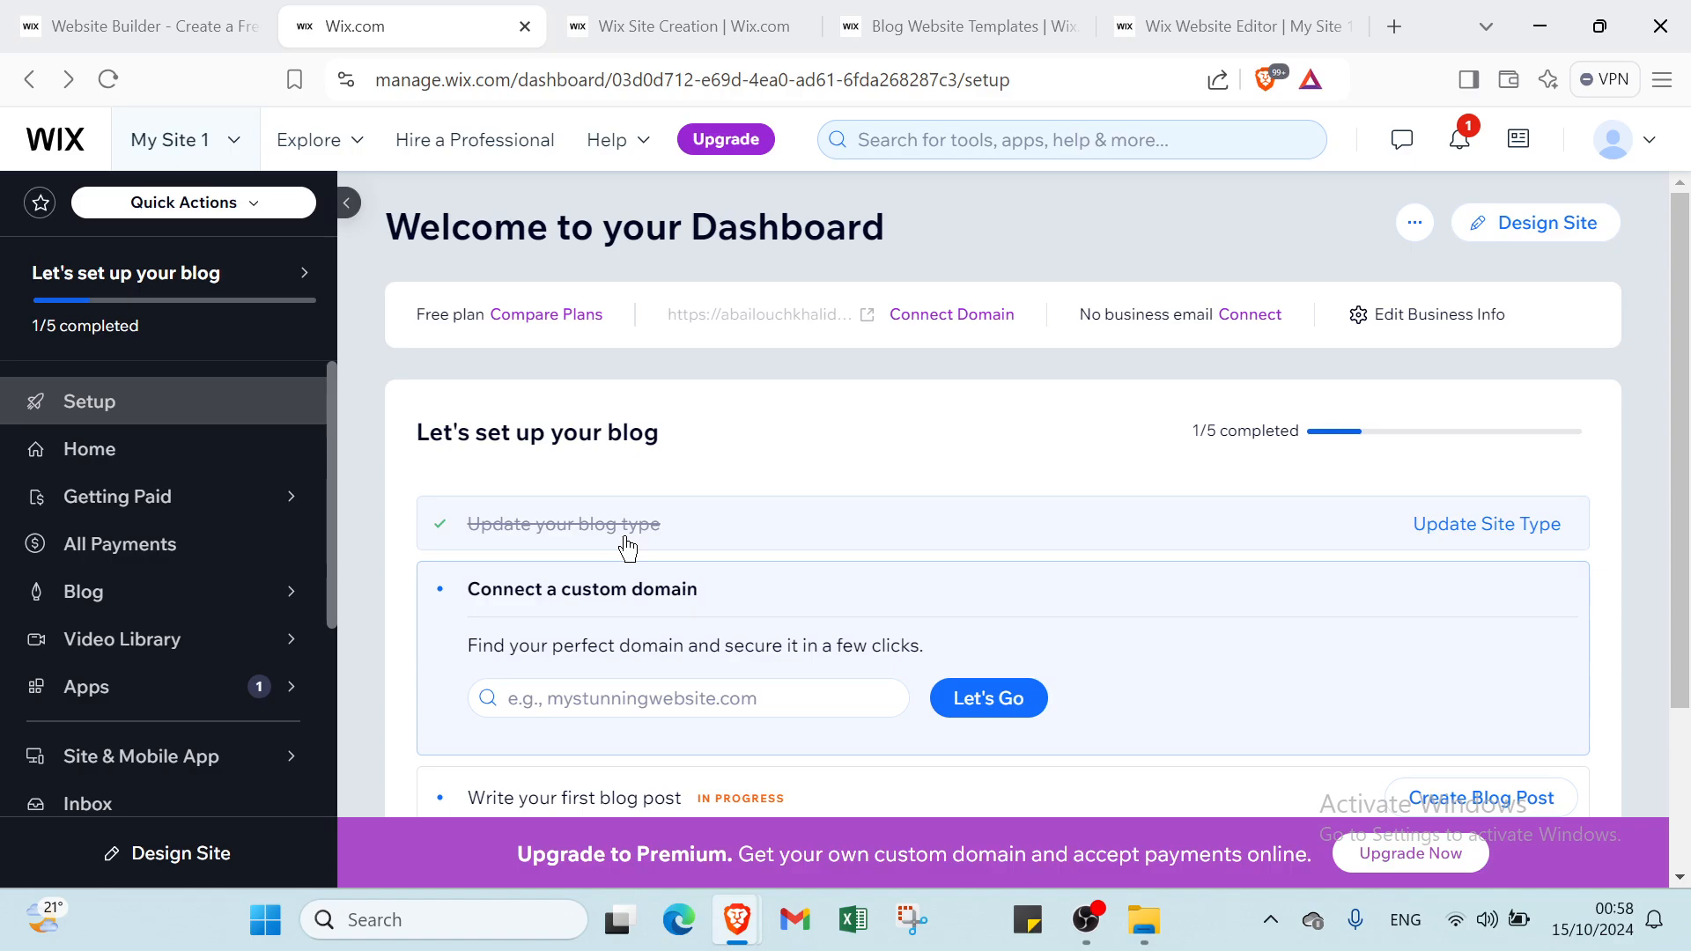
pyautogui.scroll(-1, 485, 585)
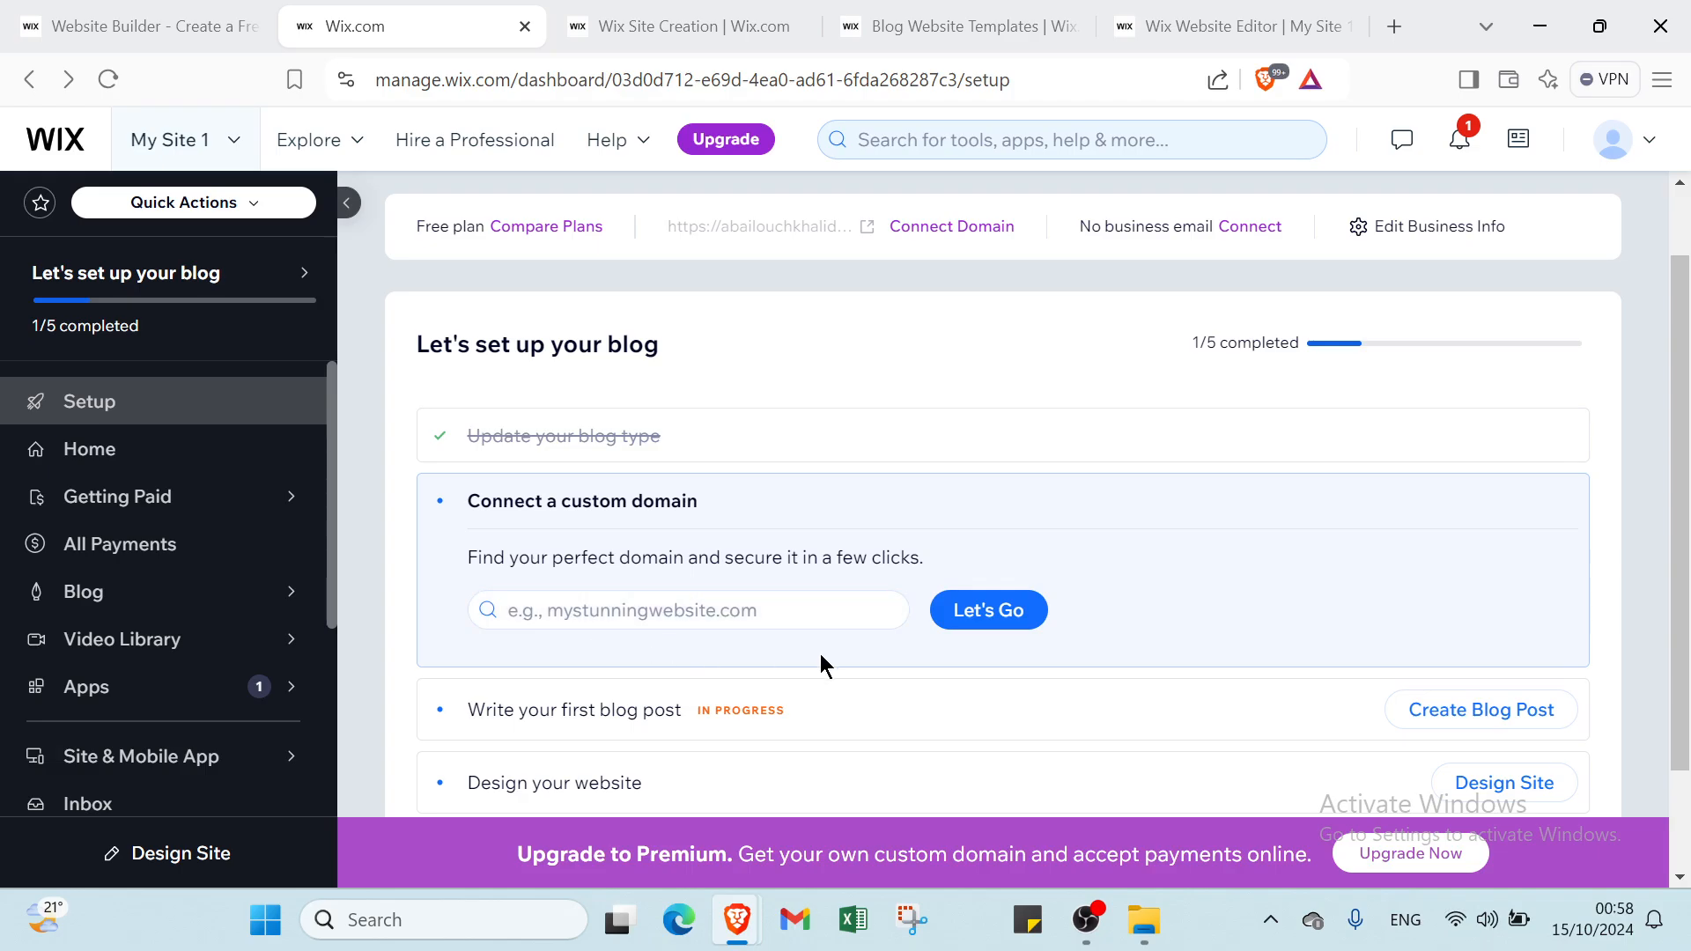
# Examine the remaining blog setup tasks and the Design Site option on the dashboard, and close that page.
pyautogui.scroll(-2, 821, 654)
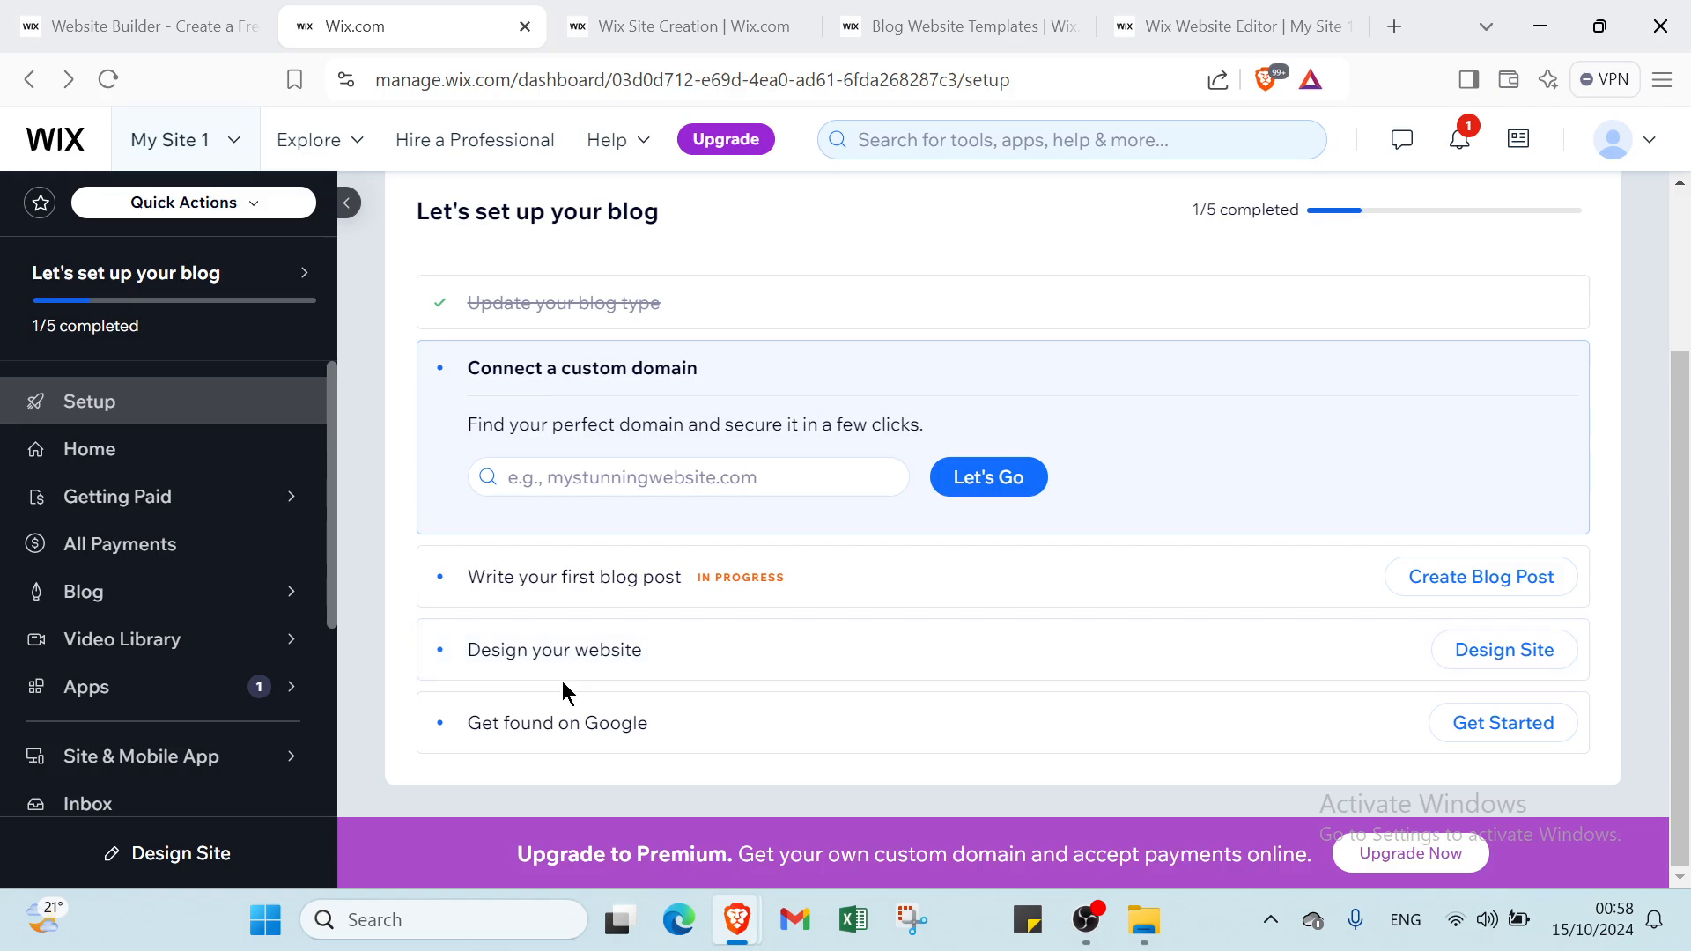
pyautogui.scroll(3, 734, 633)
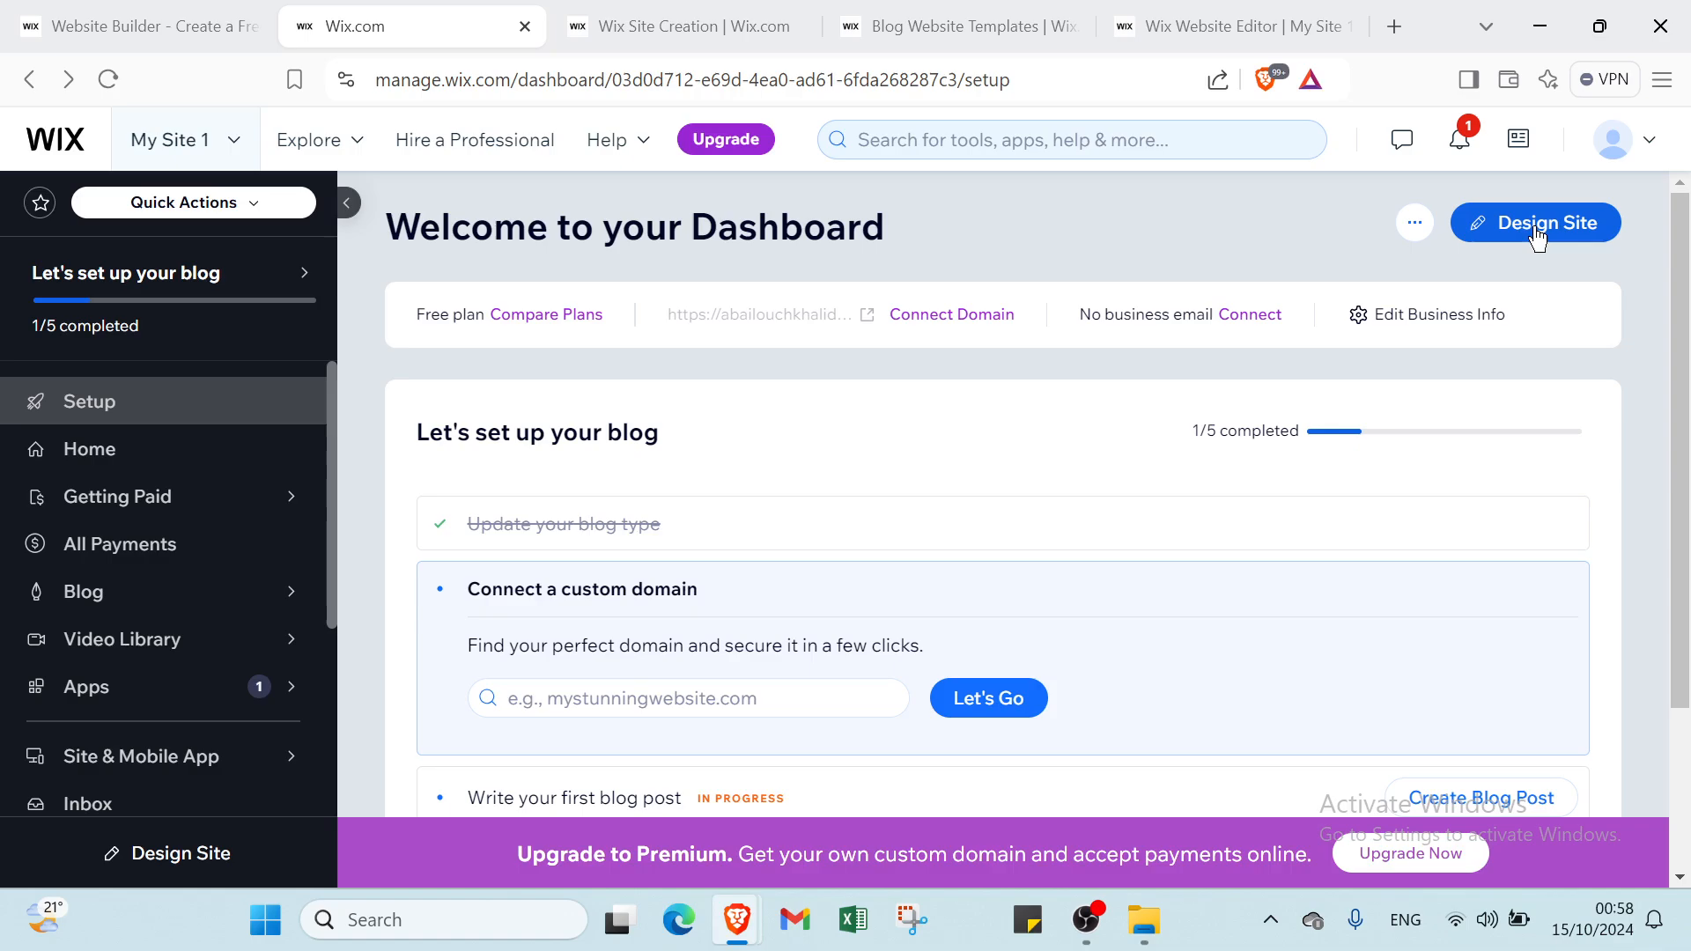
pyautogui.click(525, 27)
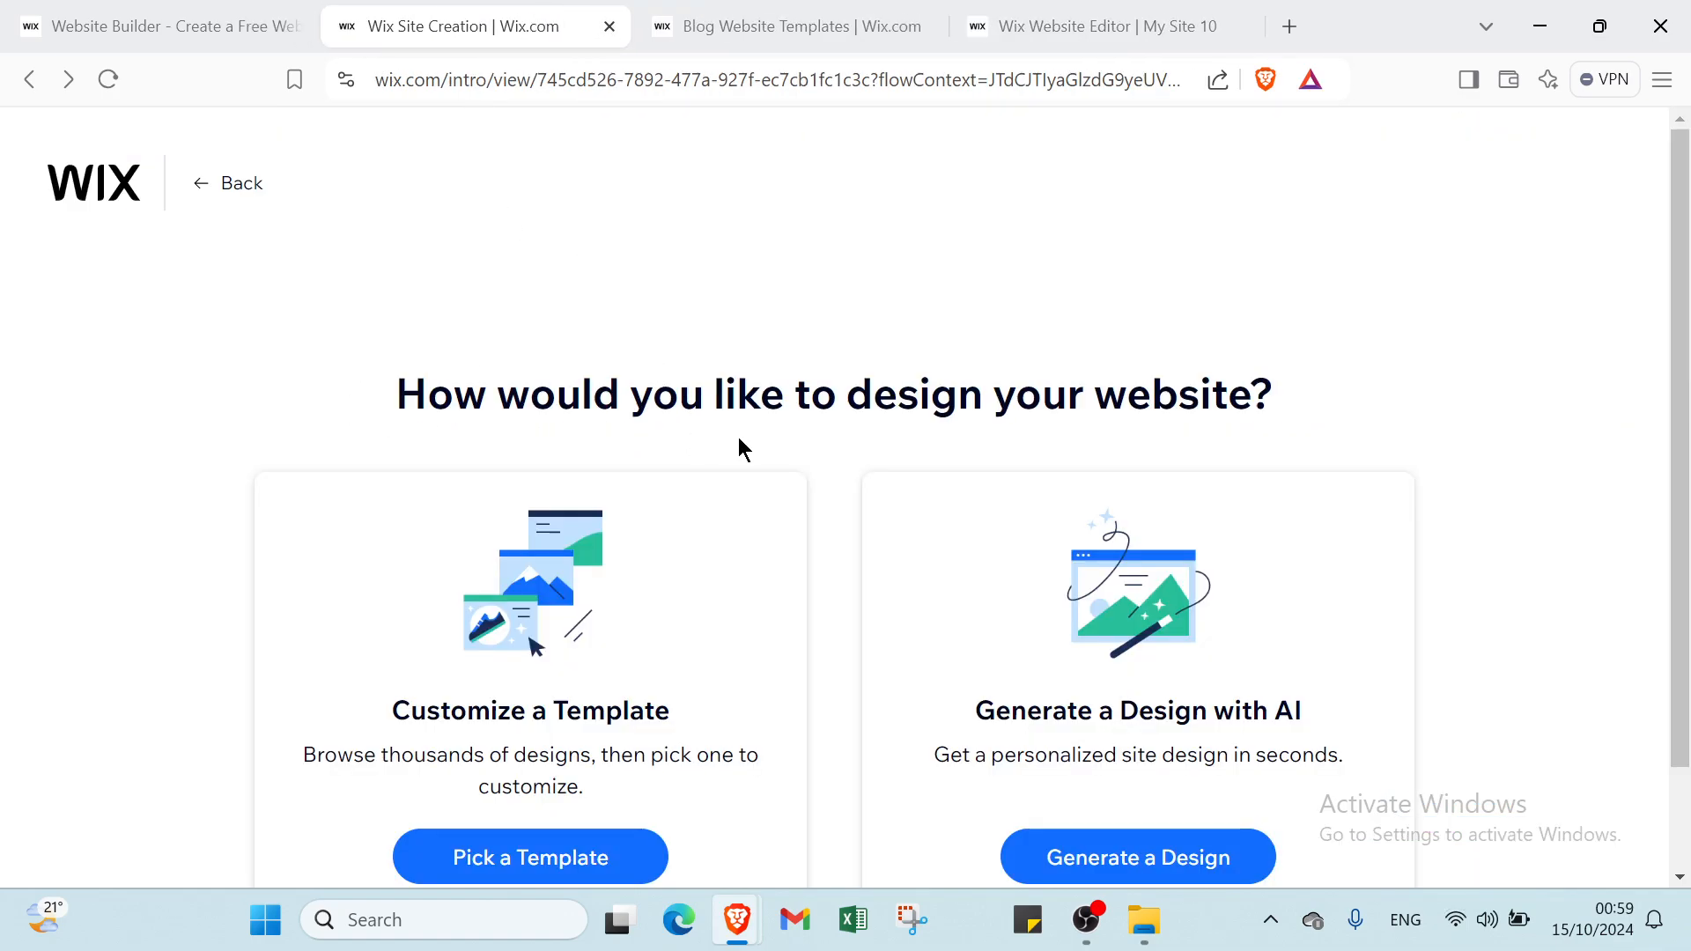
# Compare the Customize a Template and Generate a Design with AI options, and close the design choice page.
pyautogui.scroll(-1, 740, 445)
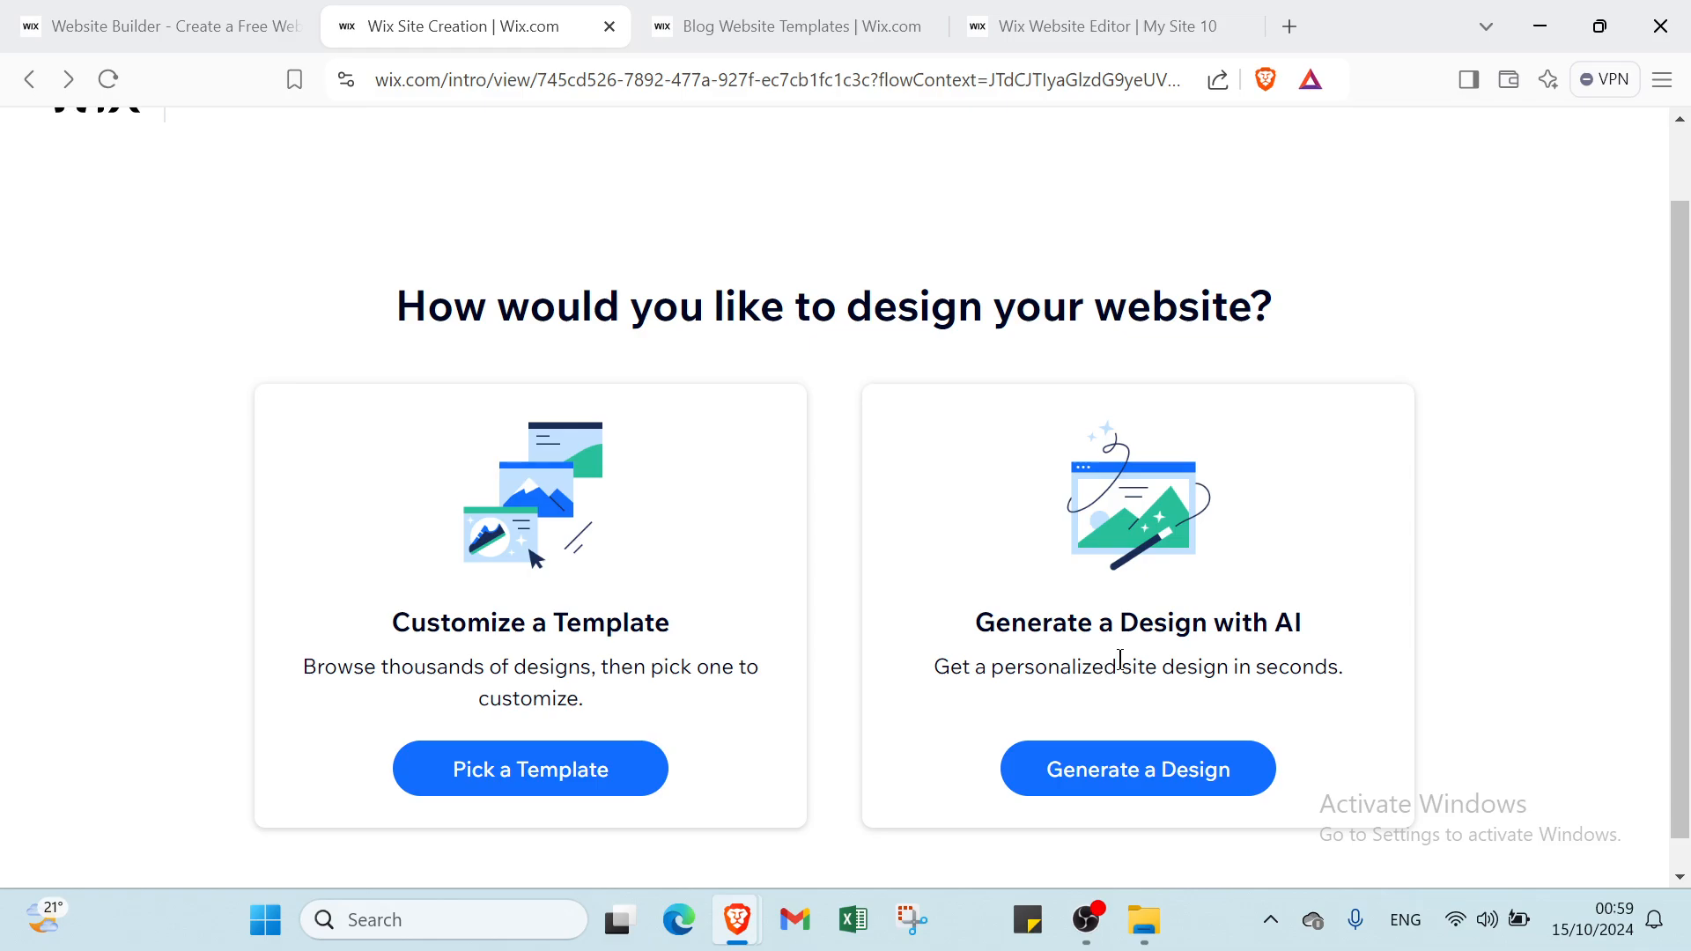
pyautogui.click(1176, 763)
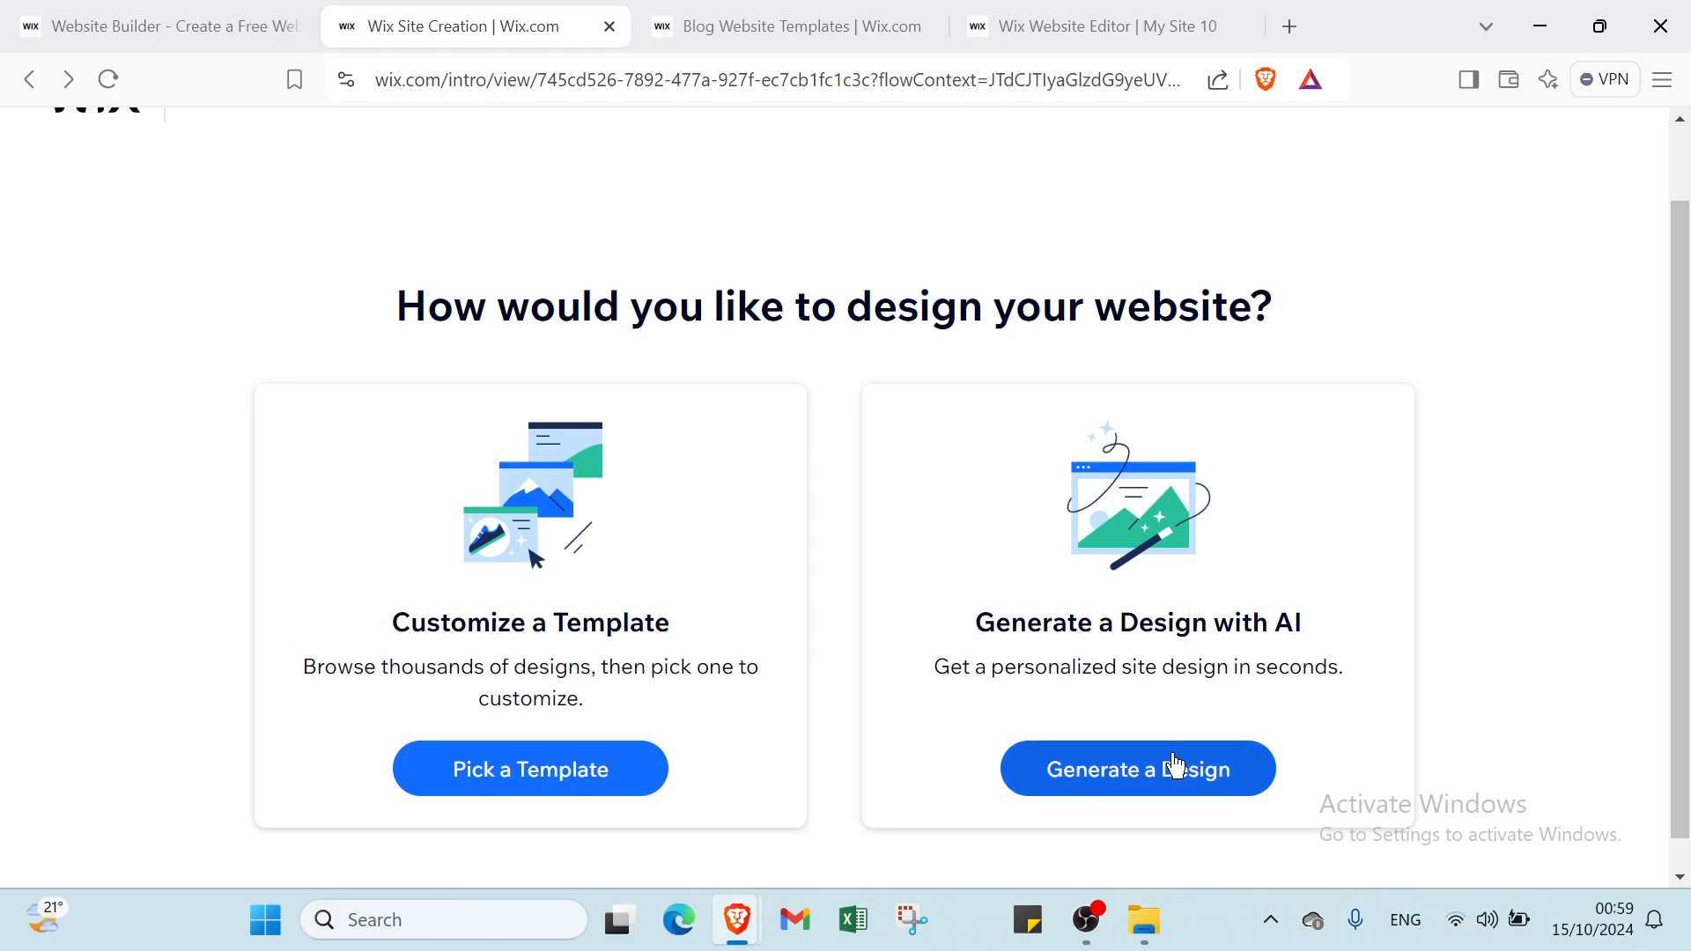
pyautogui.click(609, 28)
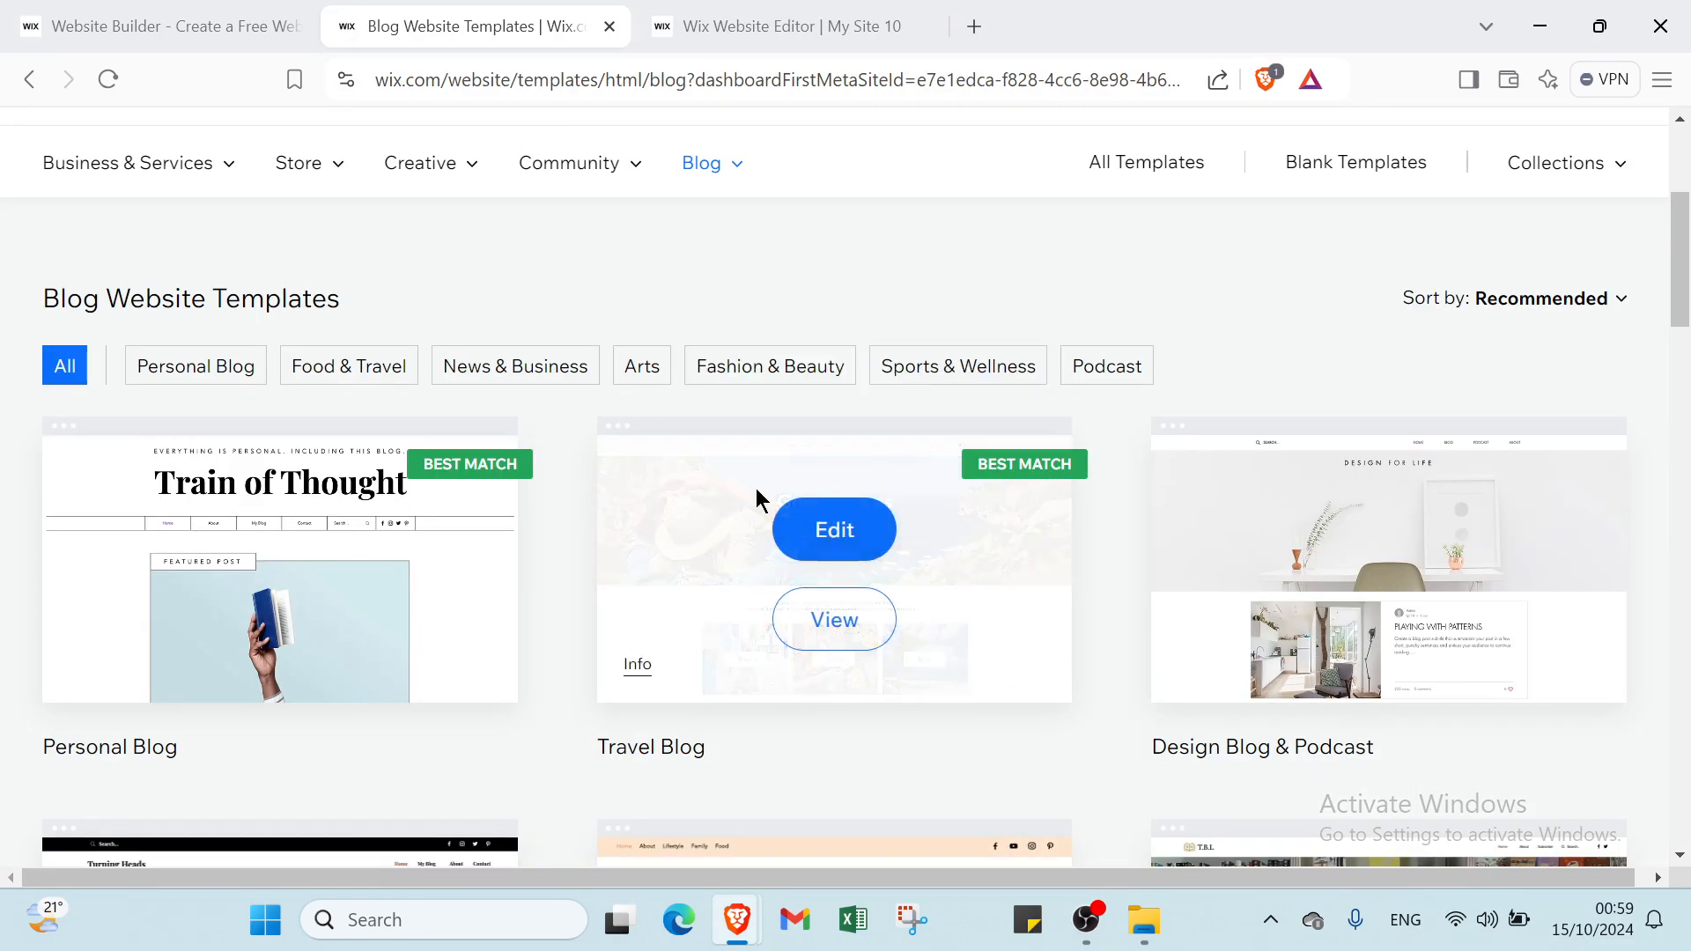
# Look over the Blog Website Templates page, including its category filters and template search field.
pyautogui.click(515, 366)
pyautogui.moveTo(362, 453)
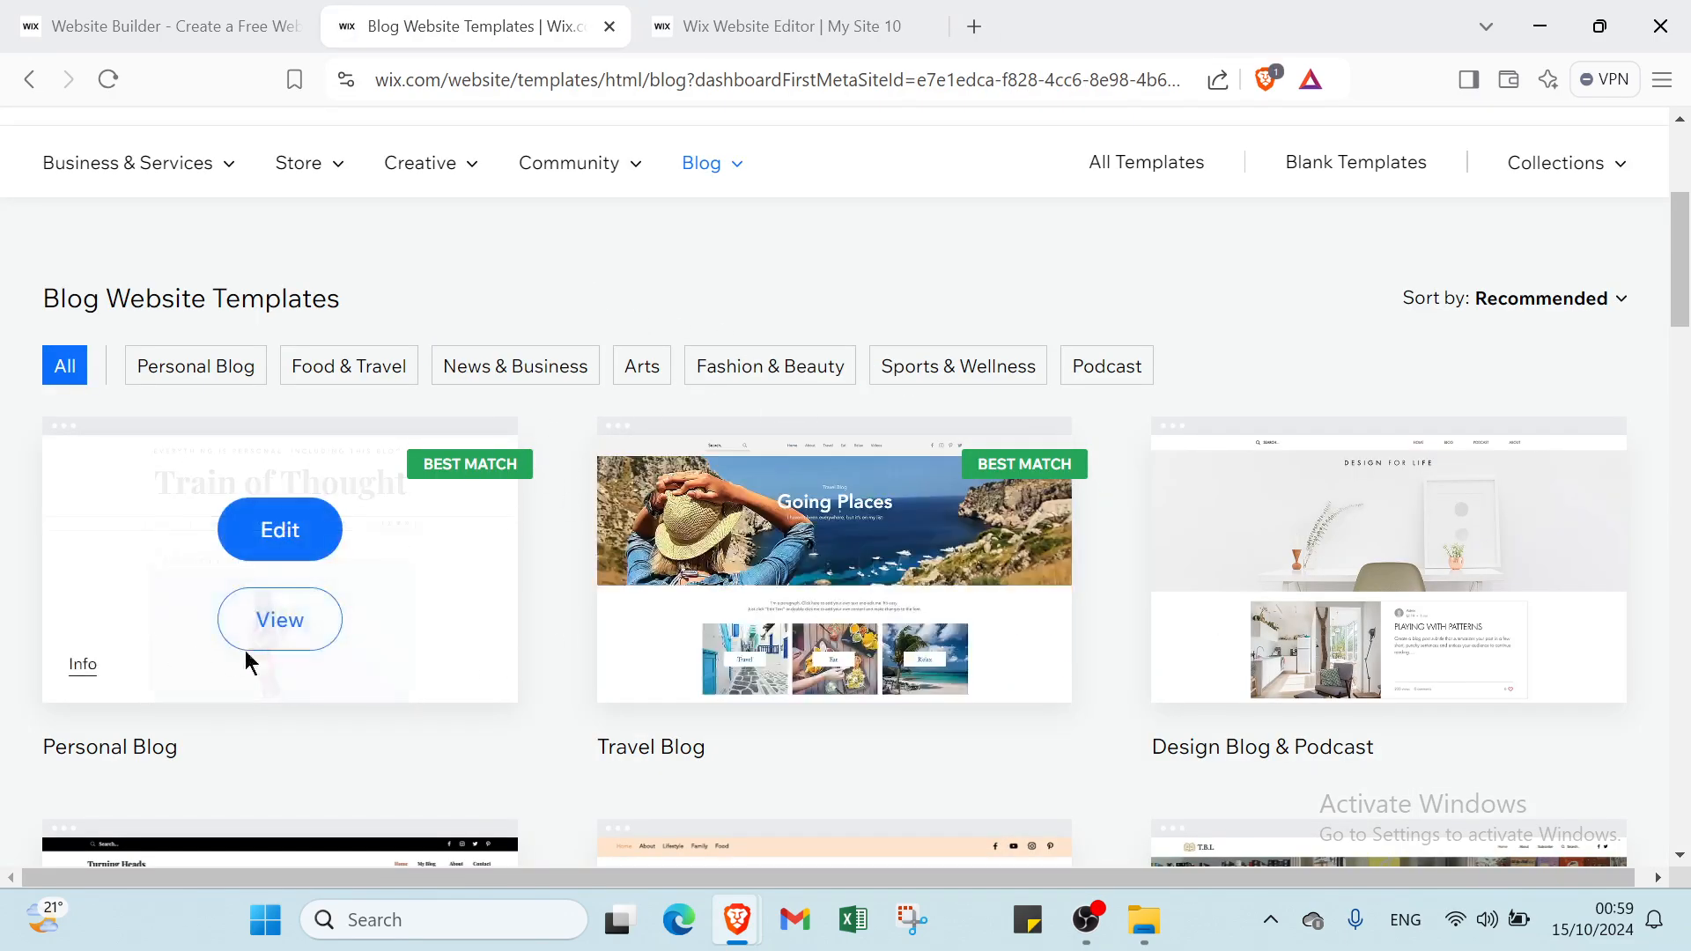
pyautogui.scroll(2, 275, 406)
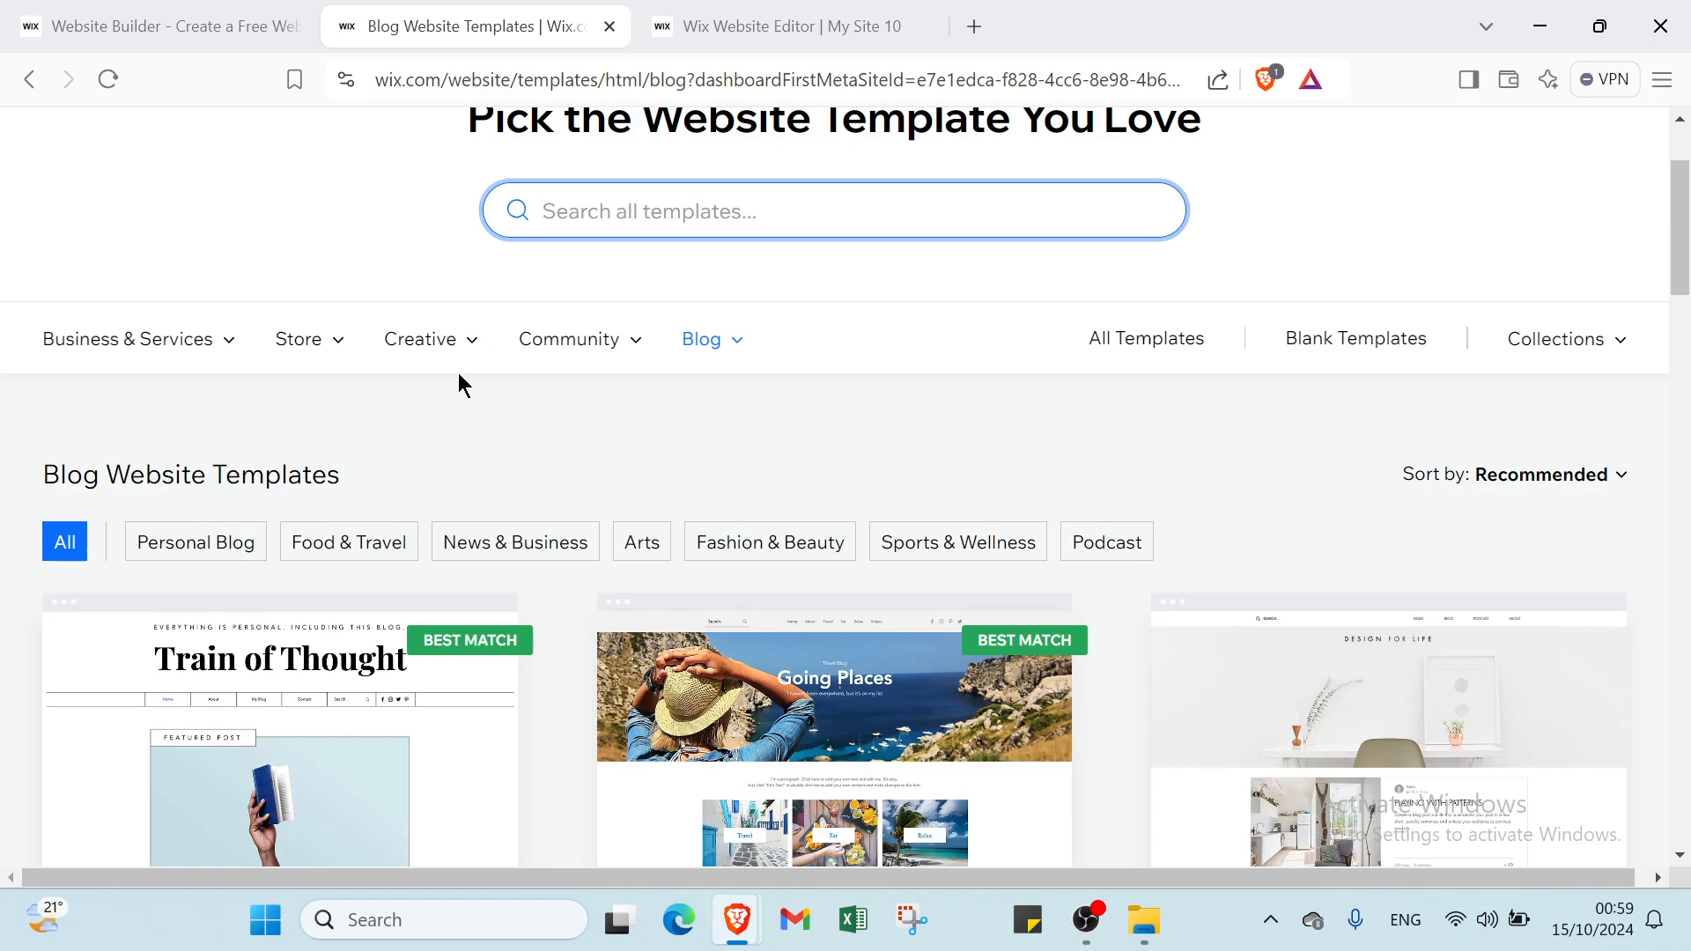
pyautogui.scroll(2, 547, 240)
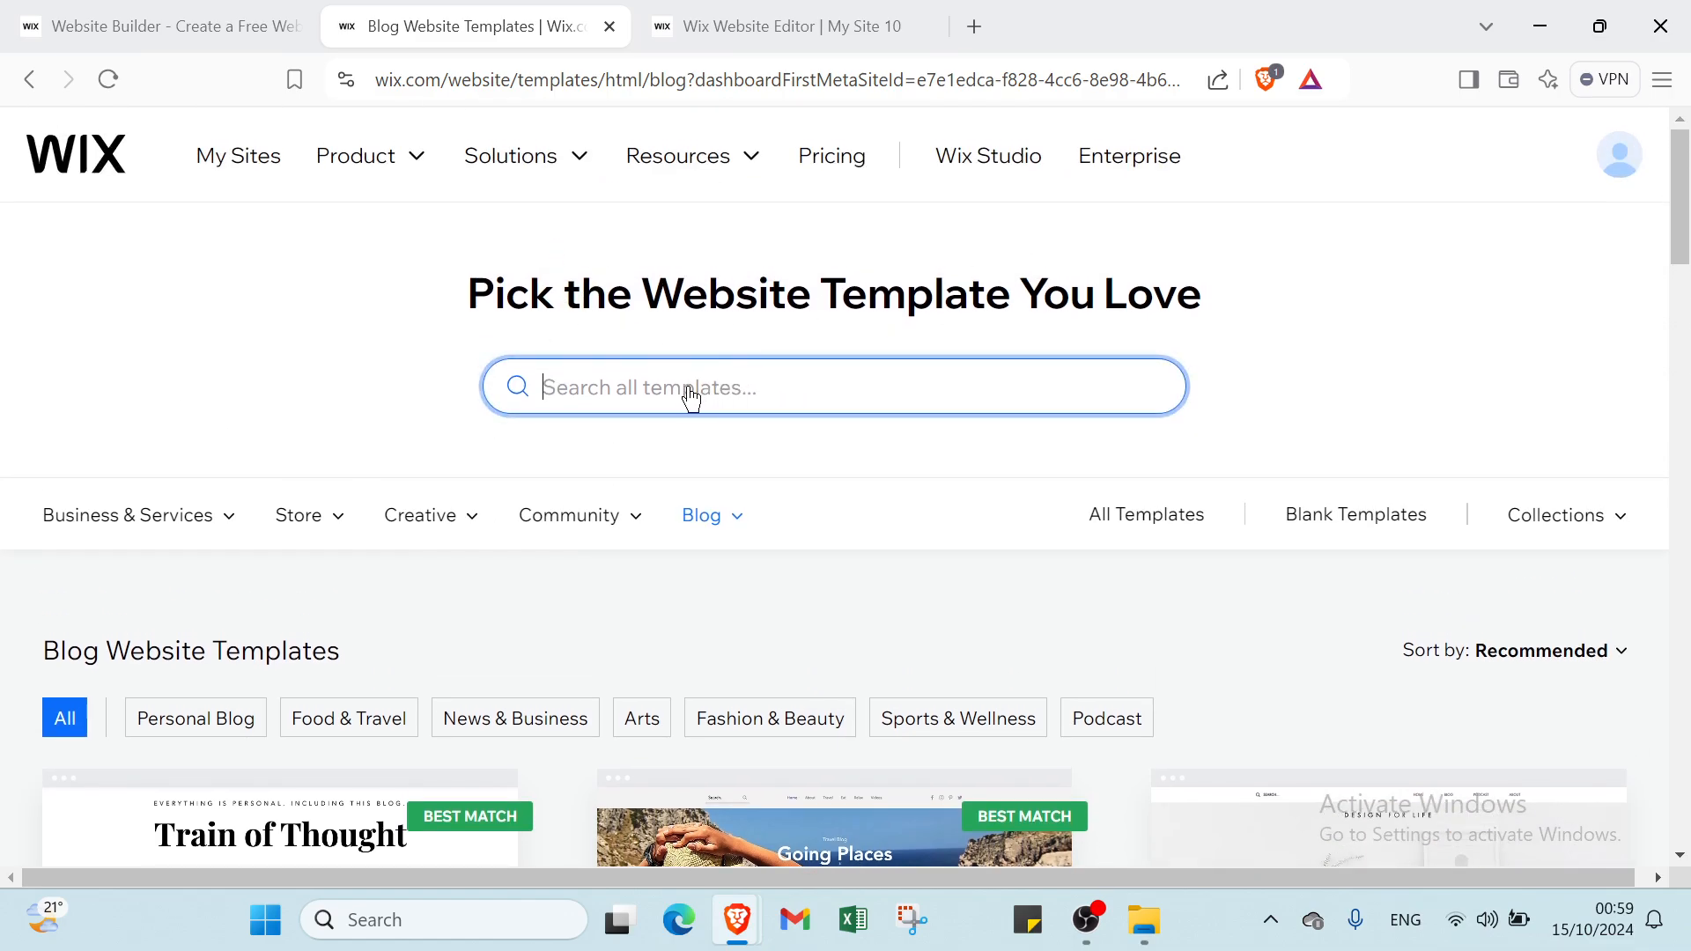
# Look through the template subcategories under Business & Services, Store, Creative and Community.
pyautogui.moveTo(156, 527)
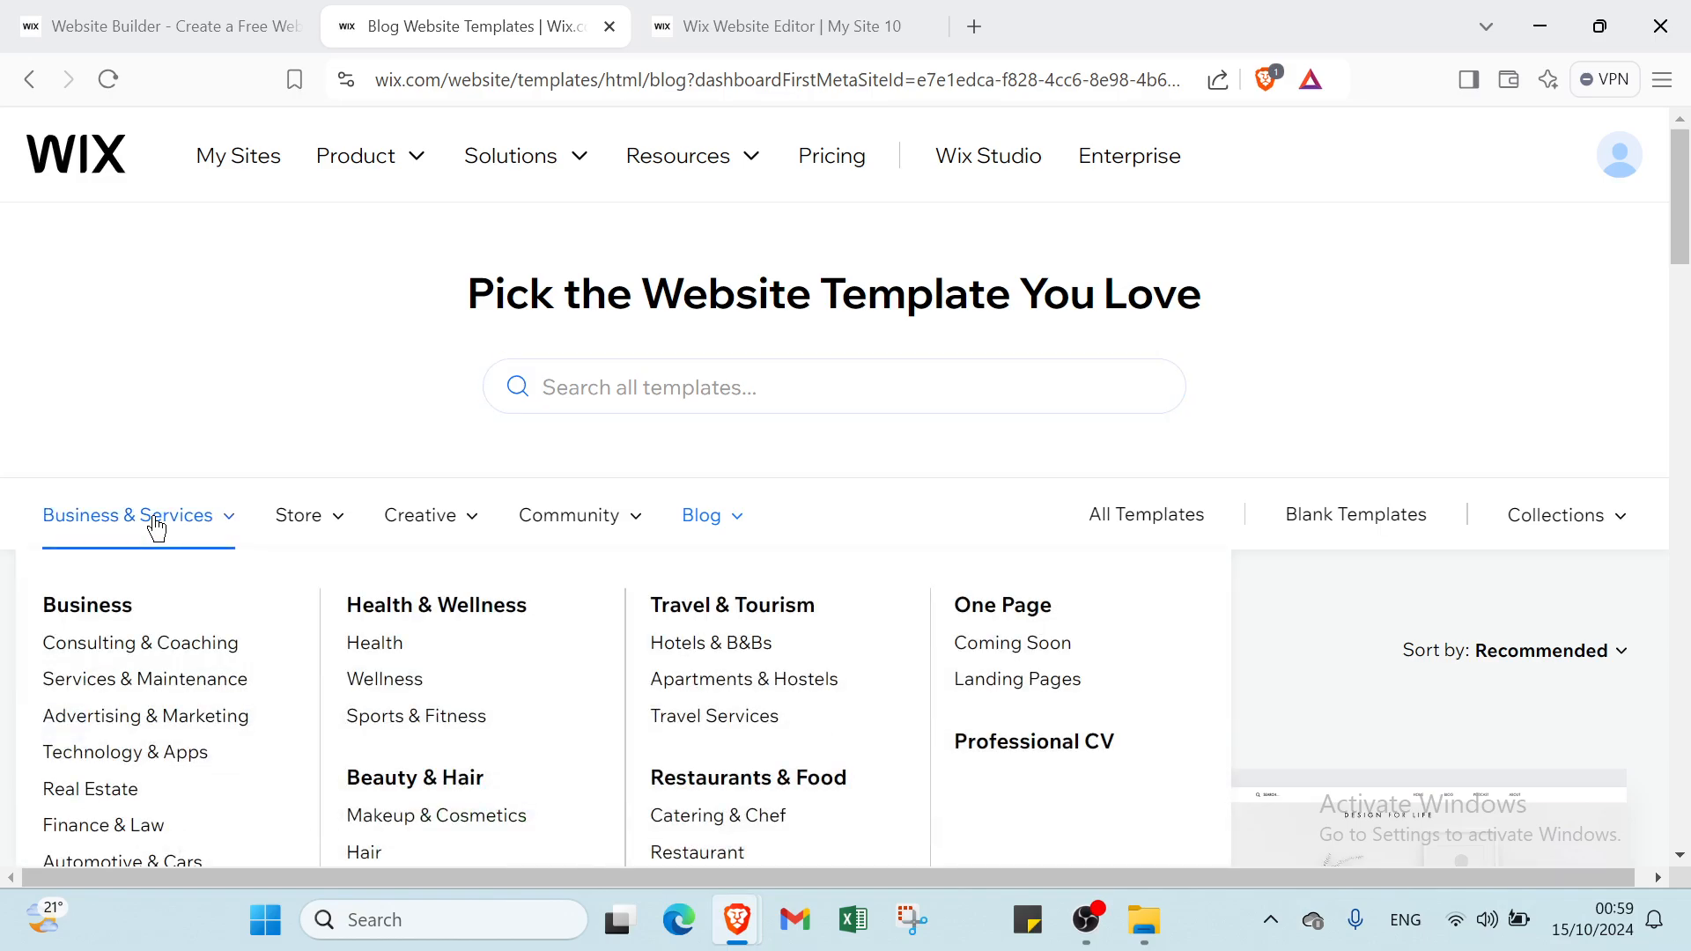
pyautogui.scroll(-3, 157, 527)
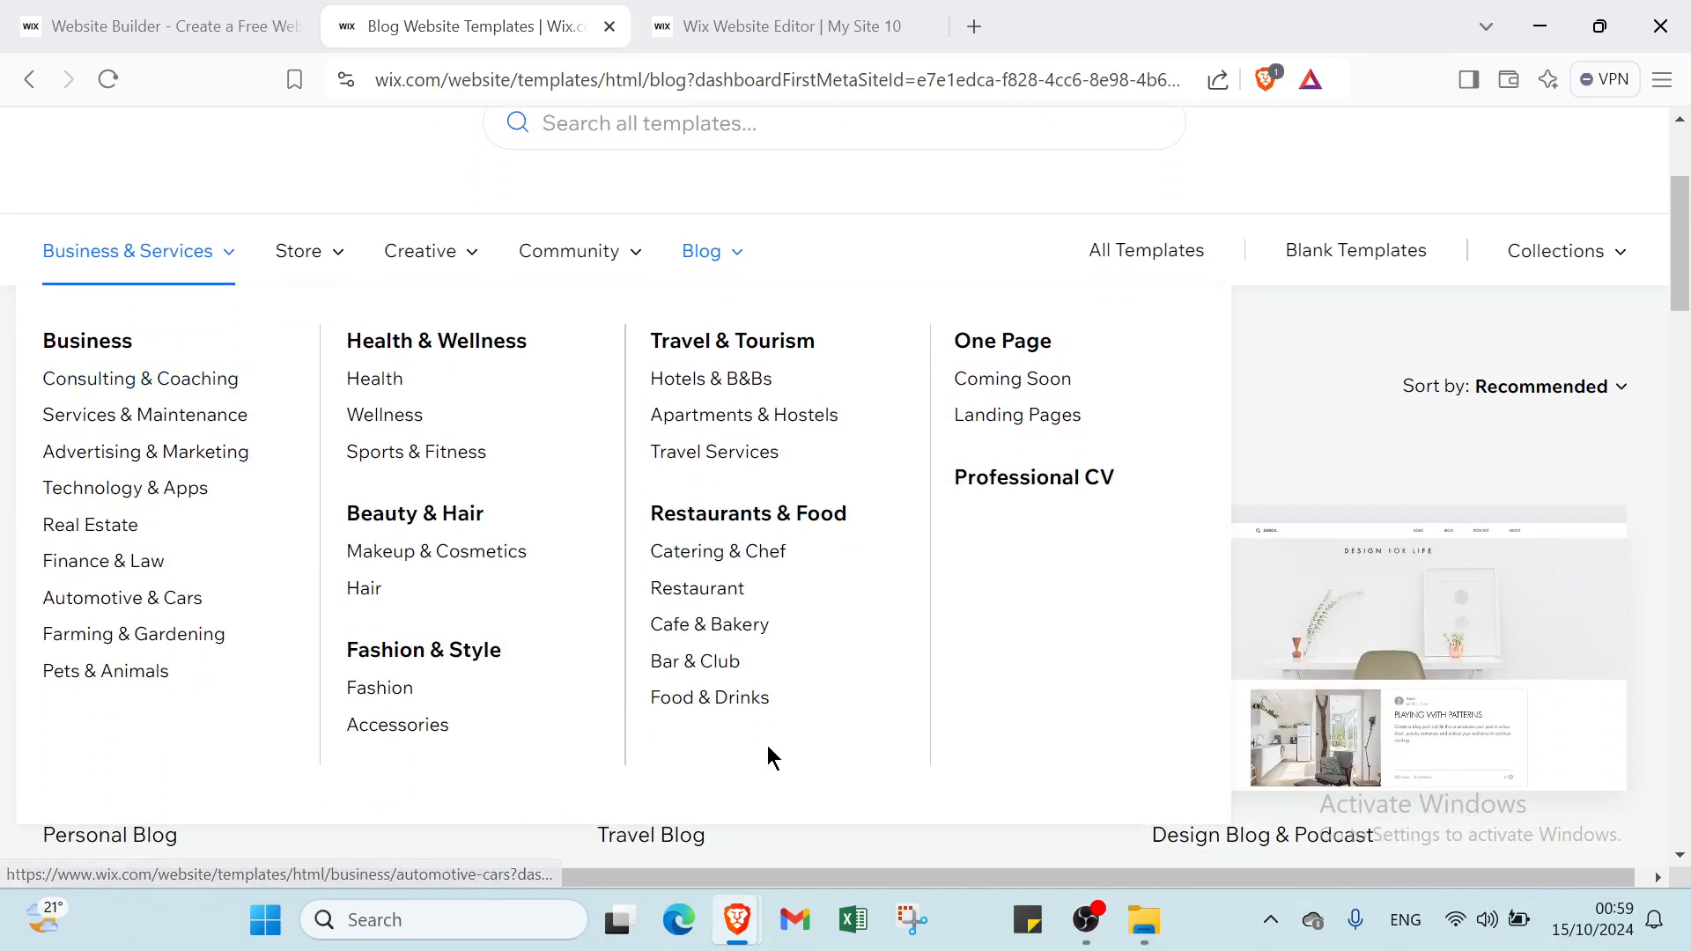
pyautogui.moveTo(167, 268)
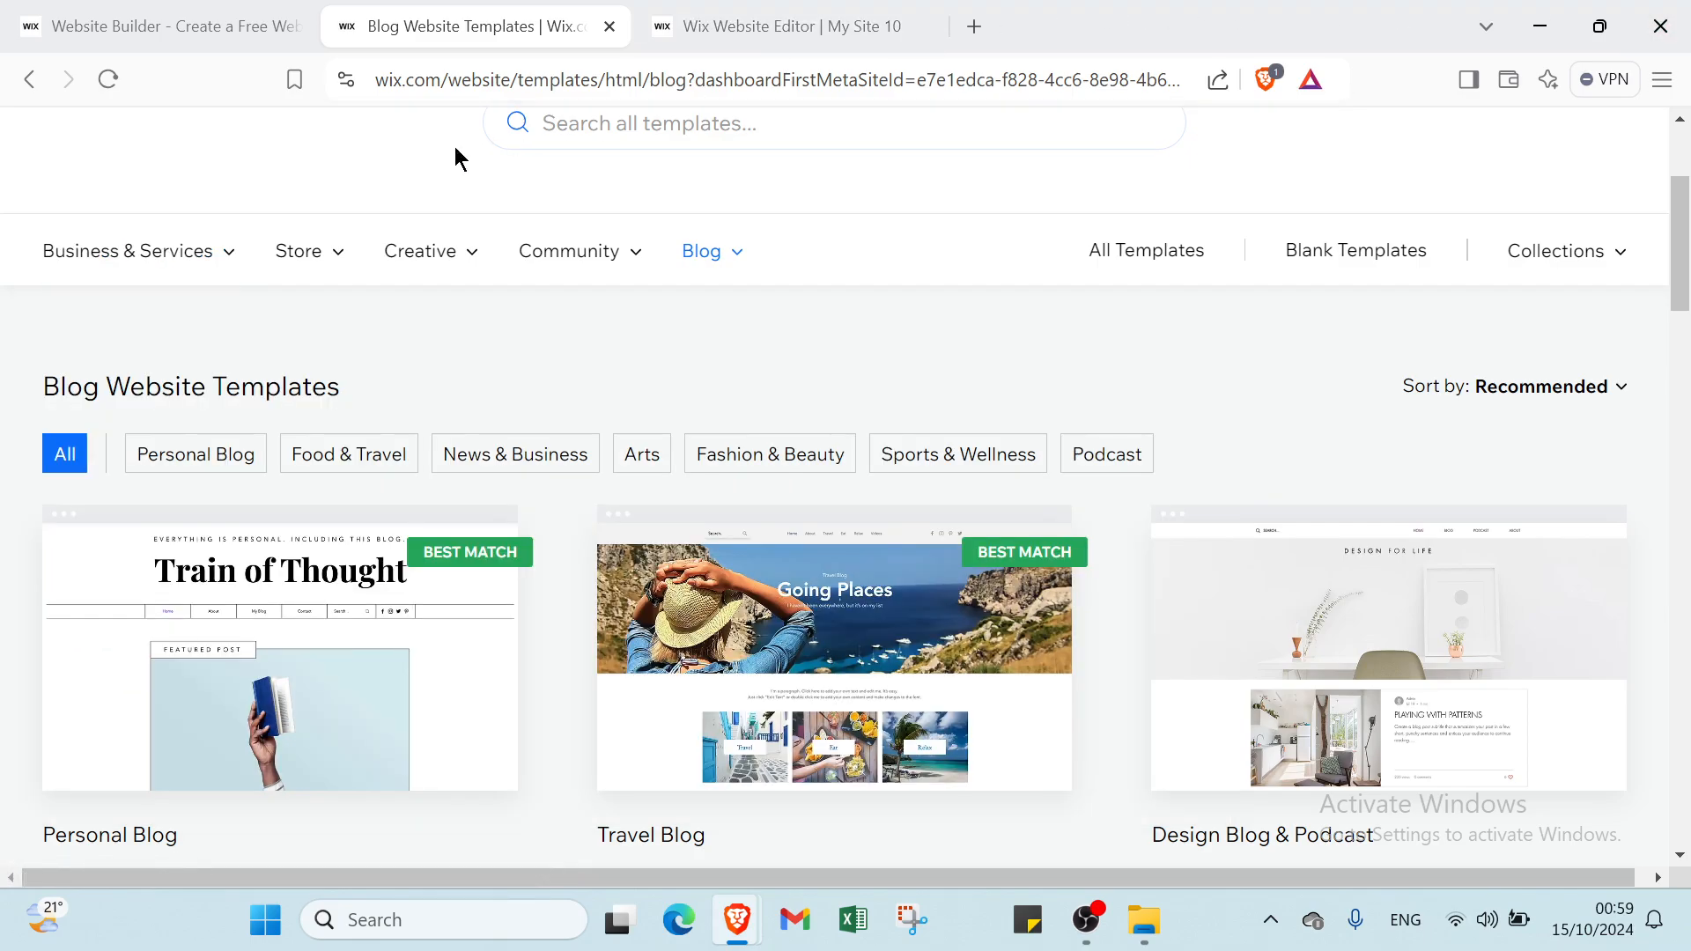
pyautogui.moveTo(325, 261)
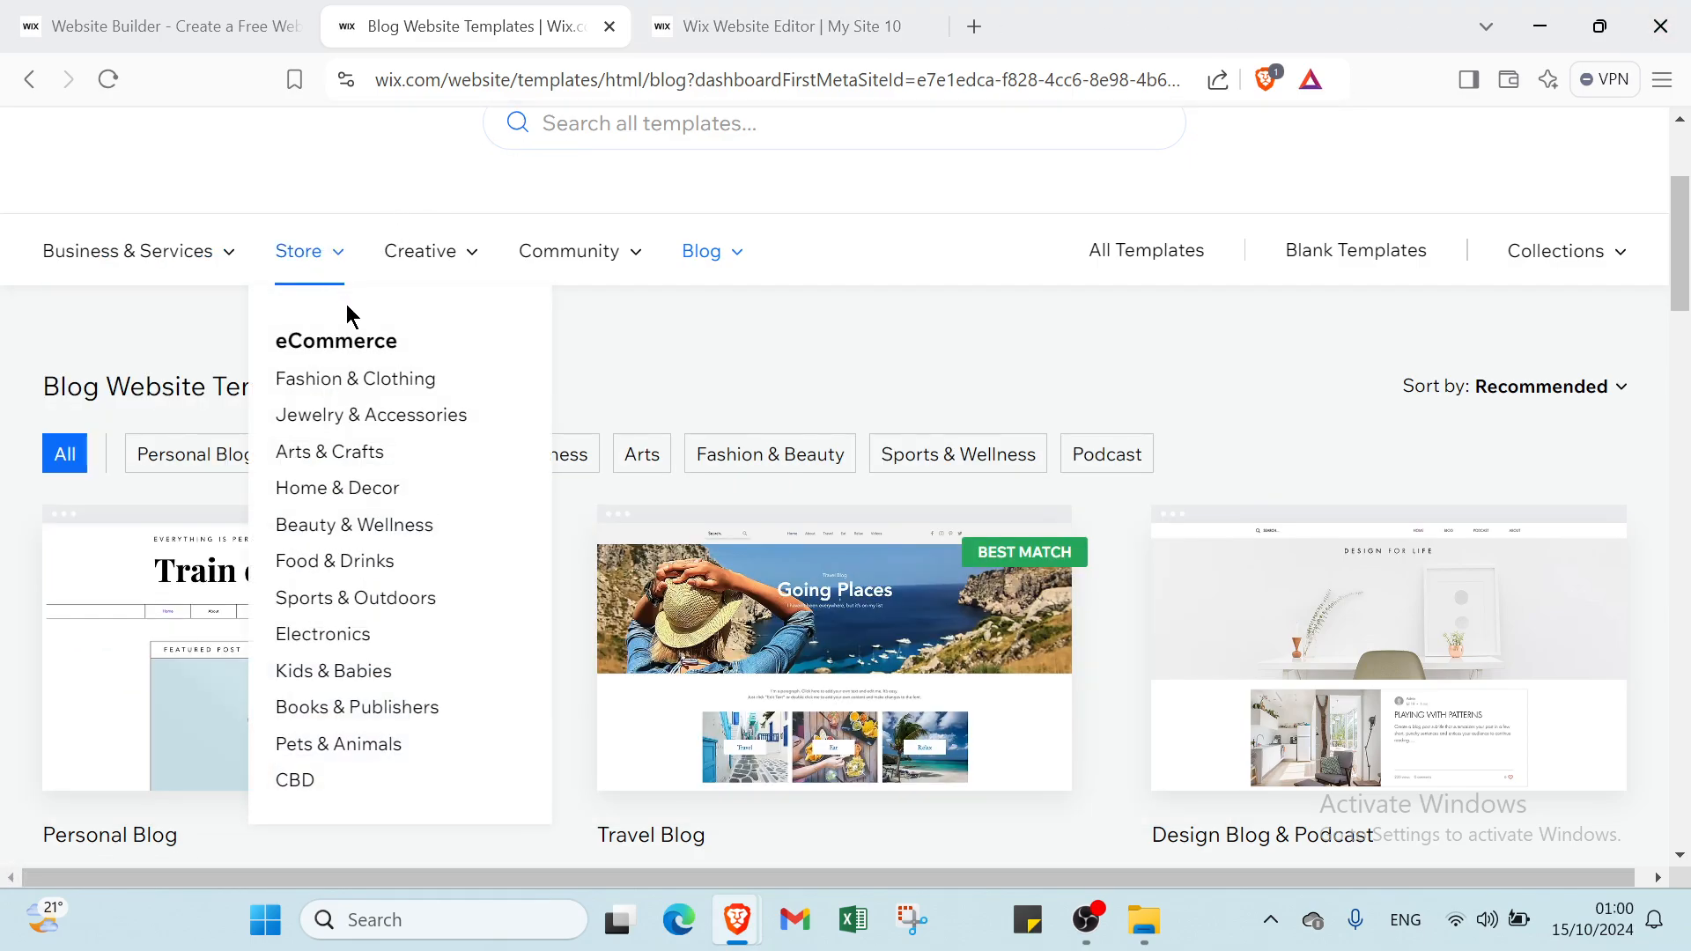
pyautogui.moveTo(409, 258)
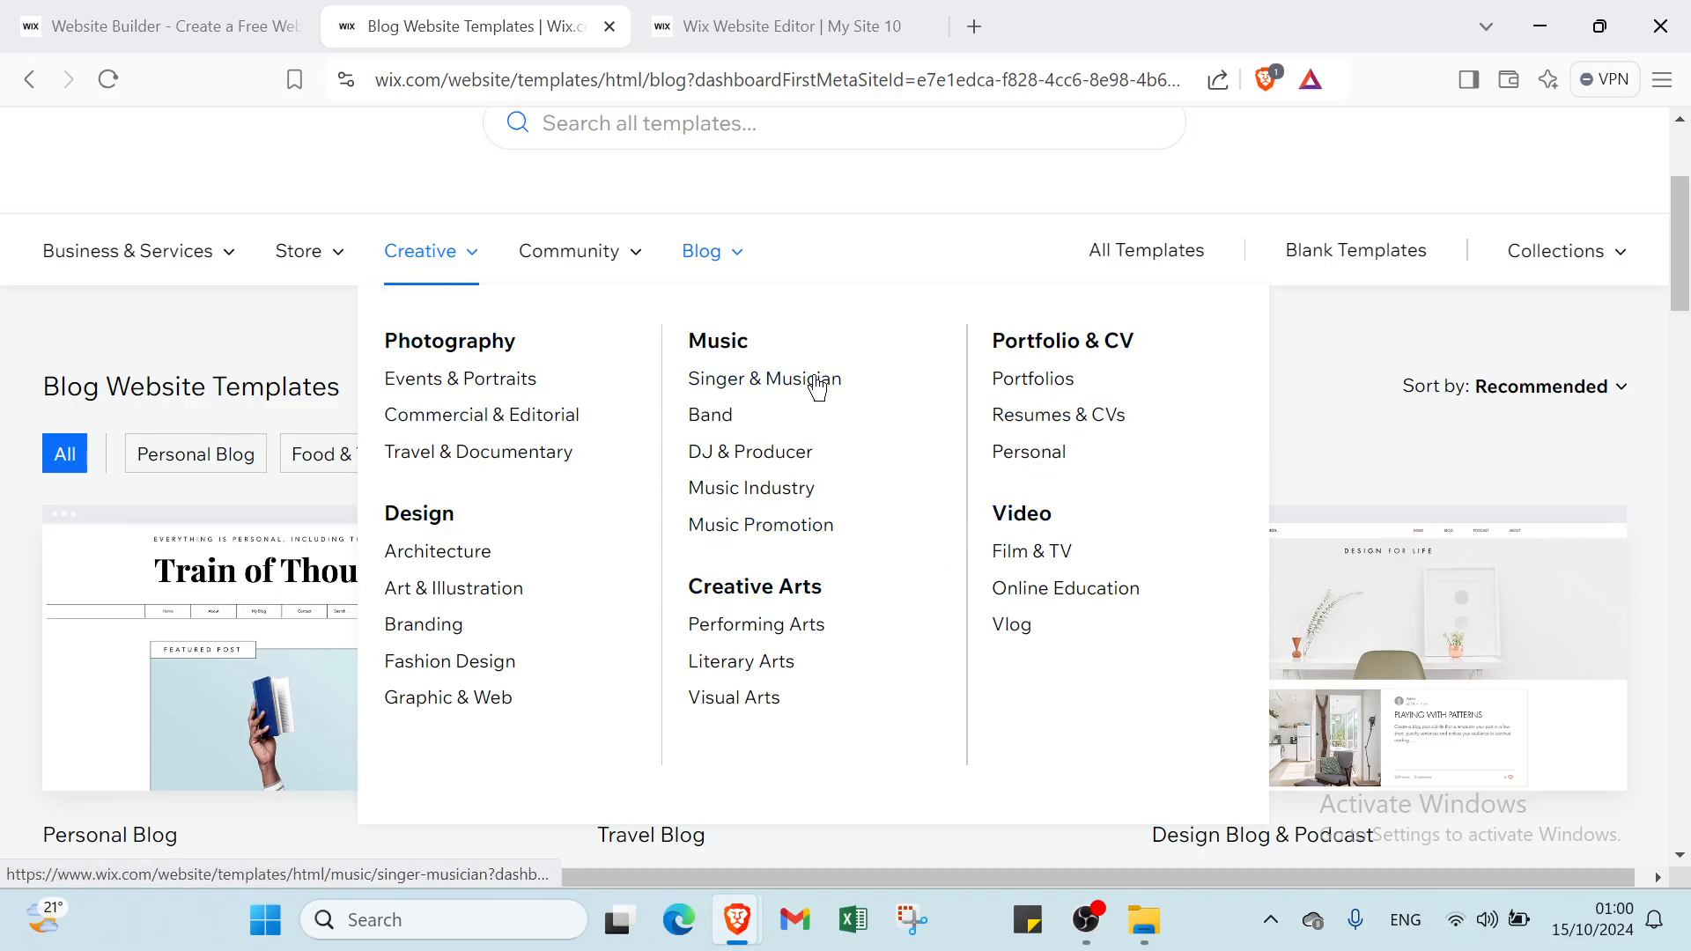
pyautogui.moveTo(587, 258)
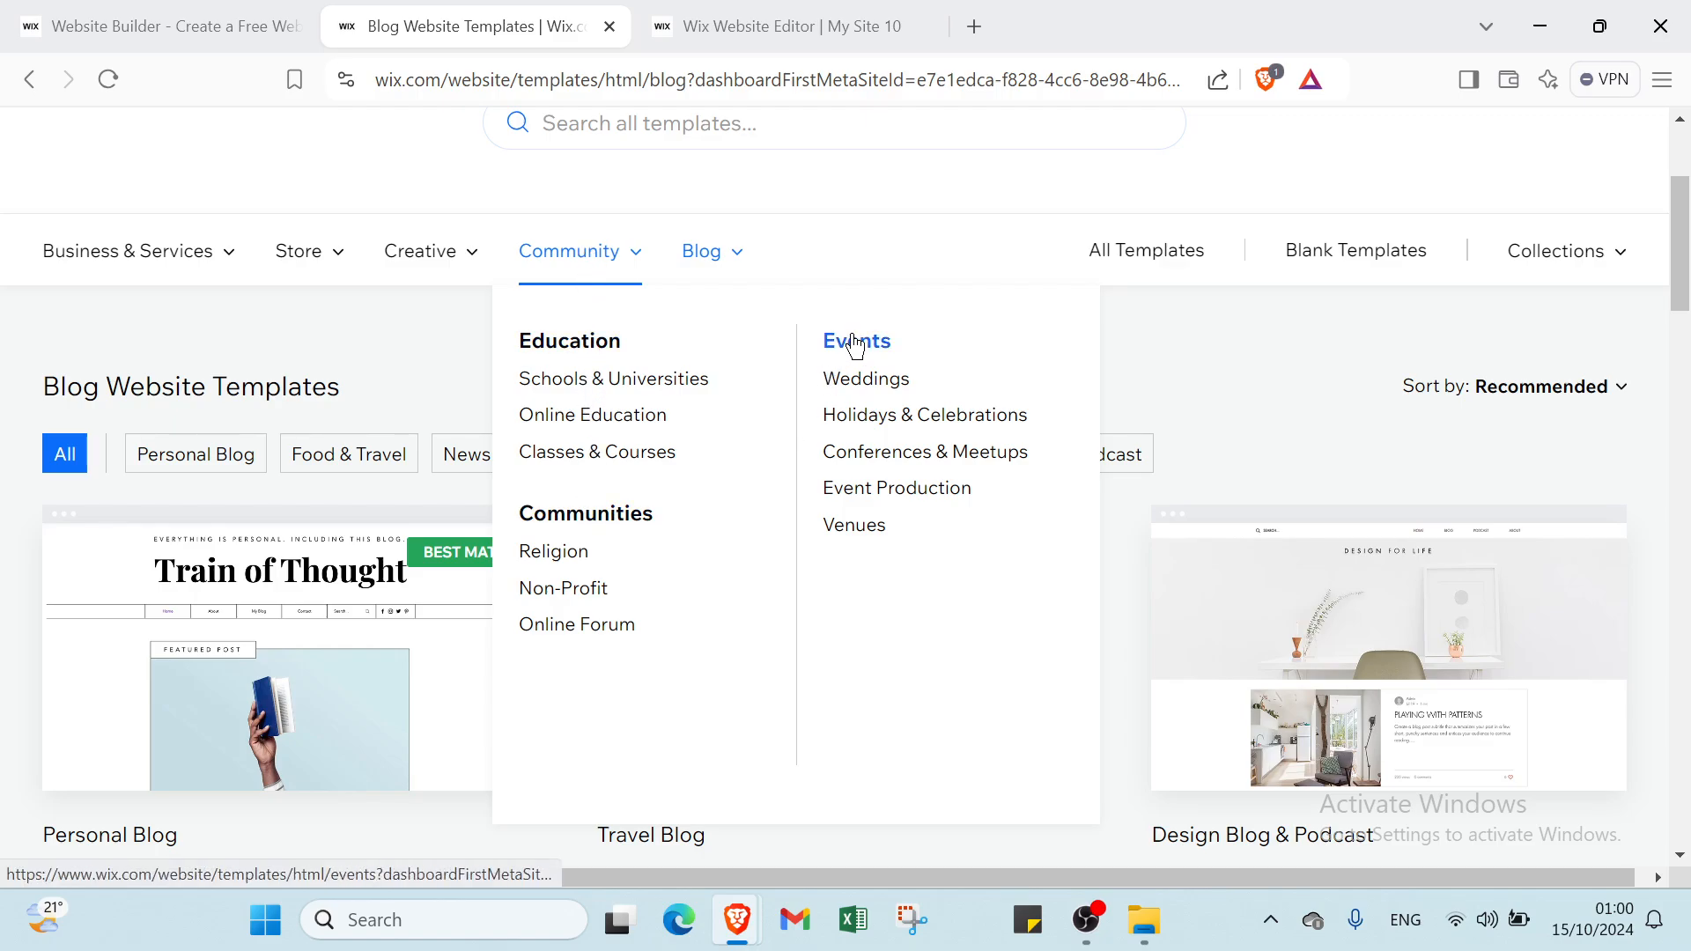
pyautogui.moveTo(705, 256)
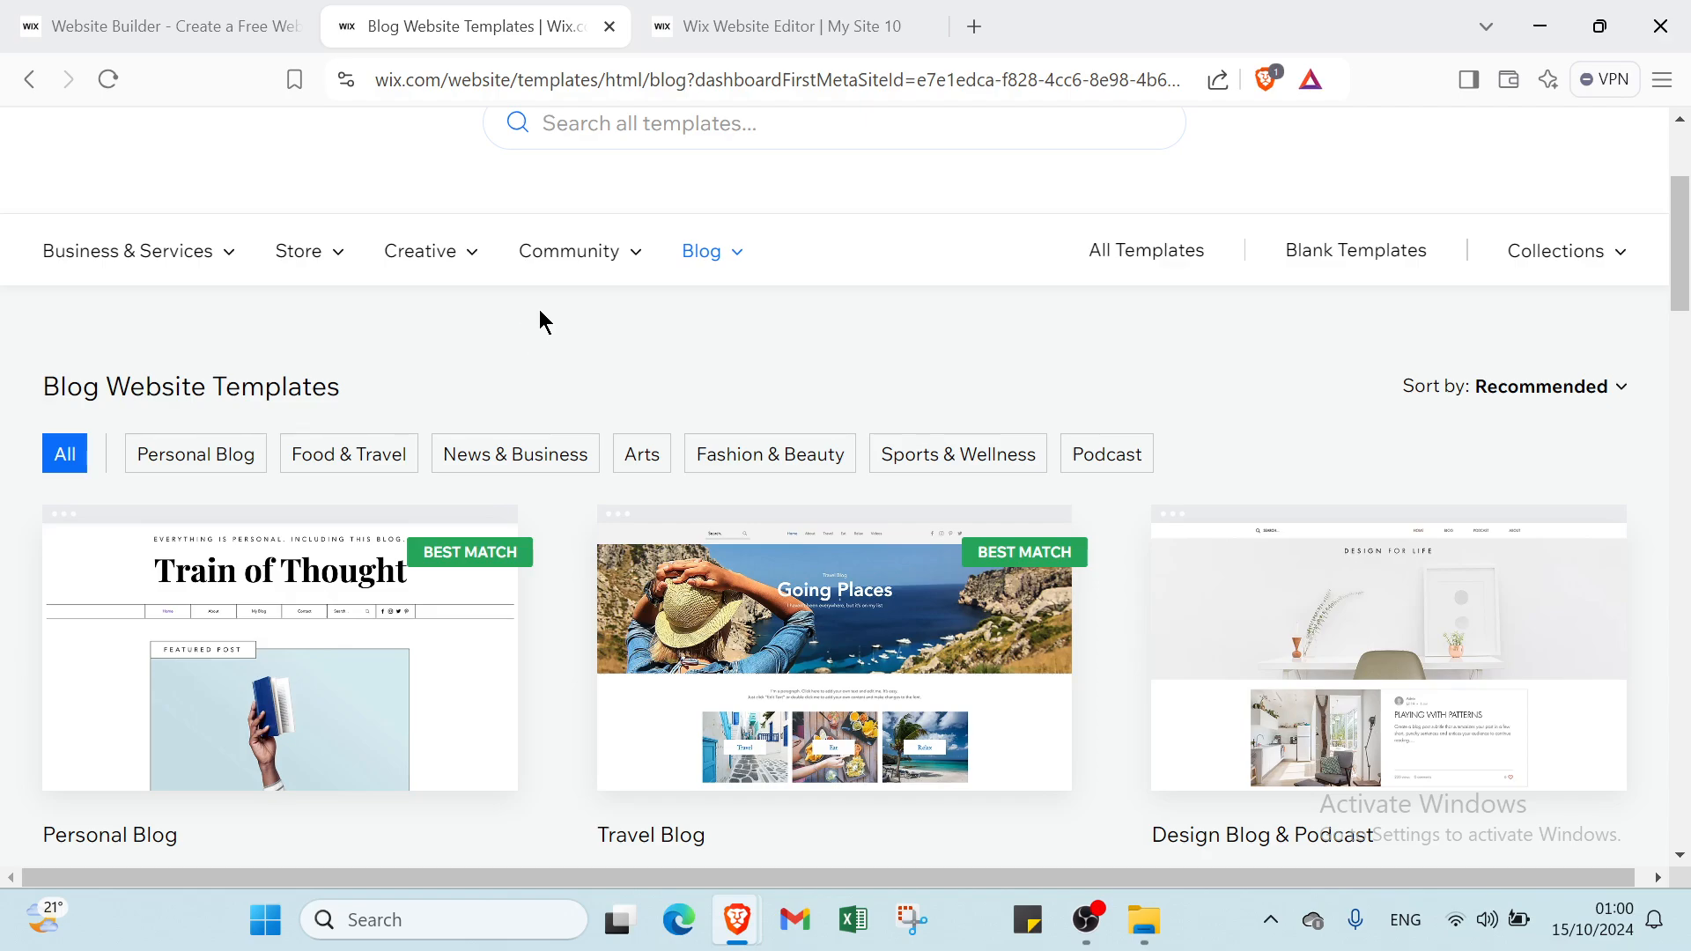
# Browse the first page of blog templates down to its page numbers and return to the Travel Blog template.
pyautogui.scroll(3, 539, 321)
pyautogui.scroll(-5, 495, 423)
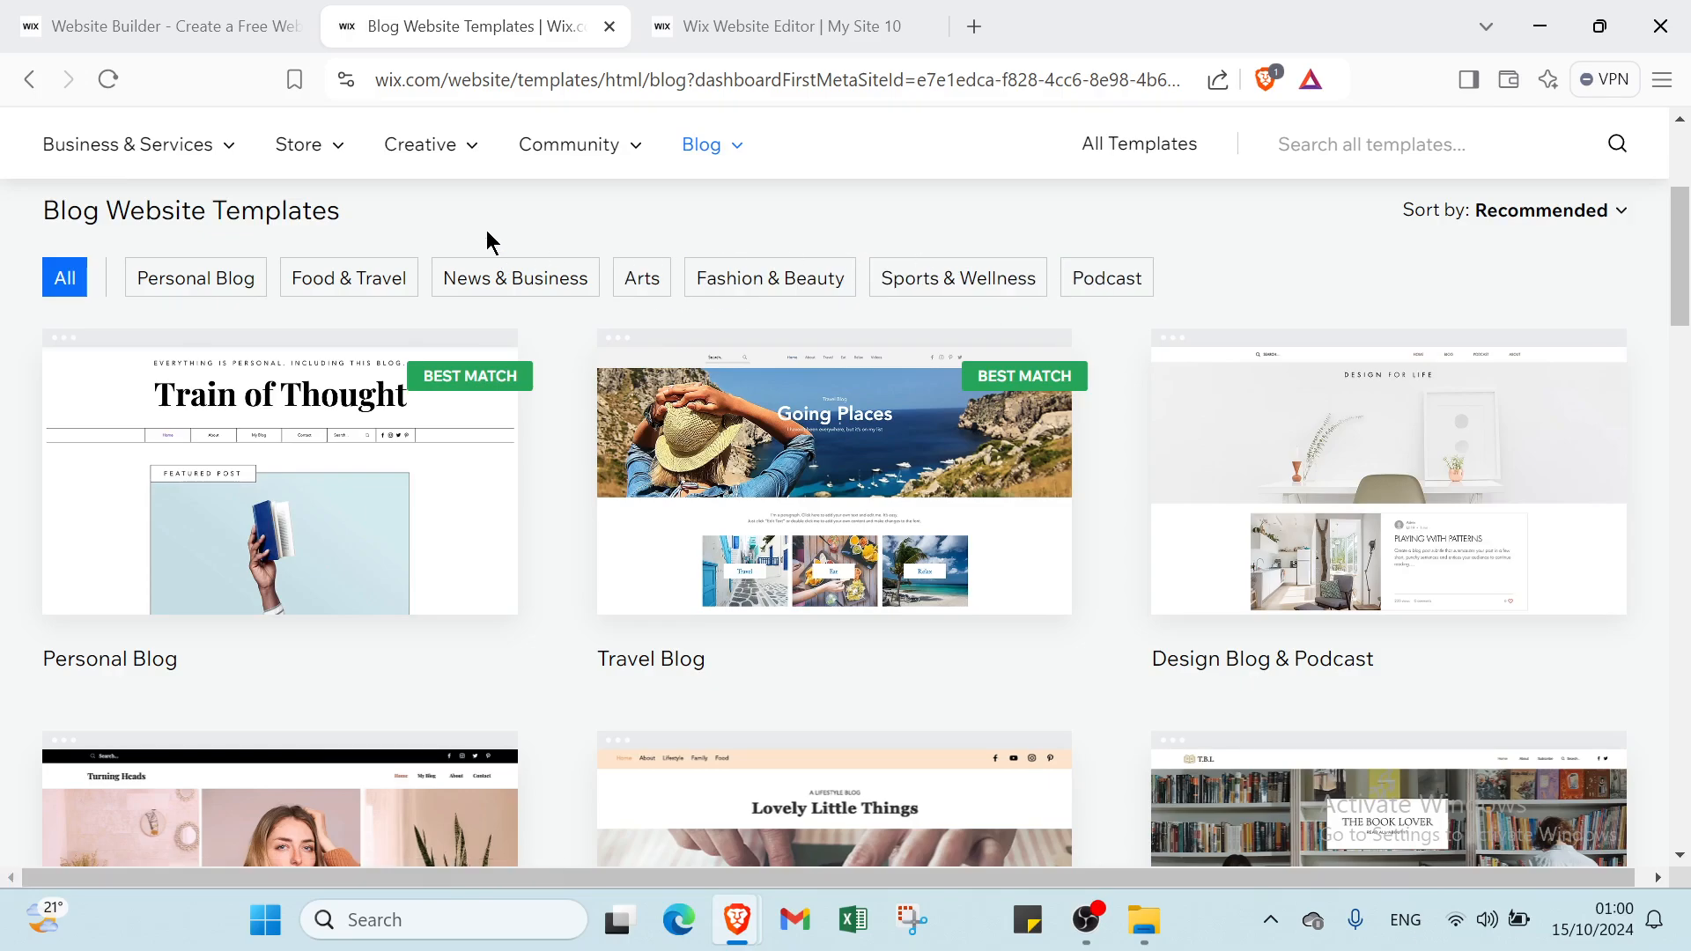
pyautogui.scroll(-1, 486, 234)
pyautogui.moveTo(767, 408)
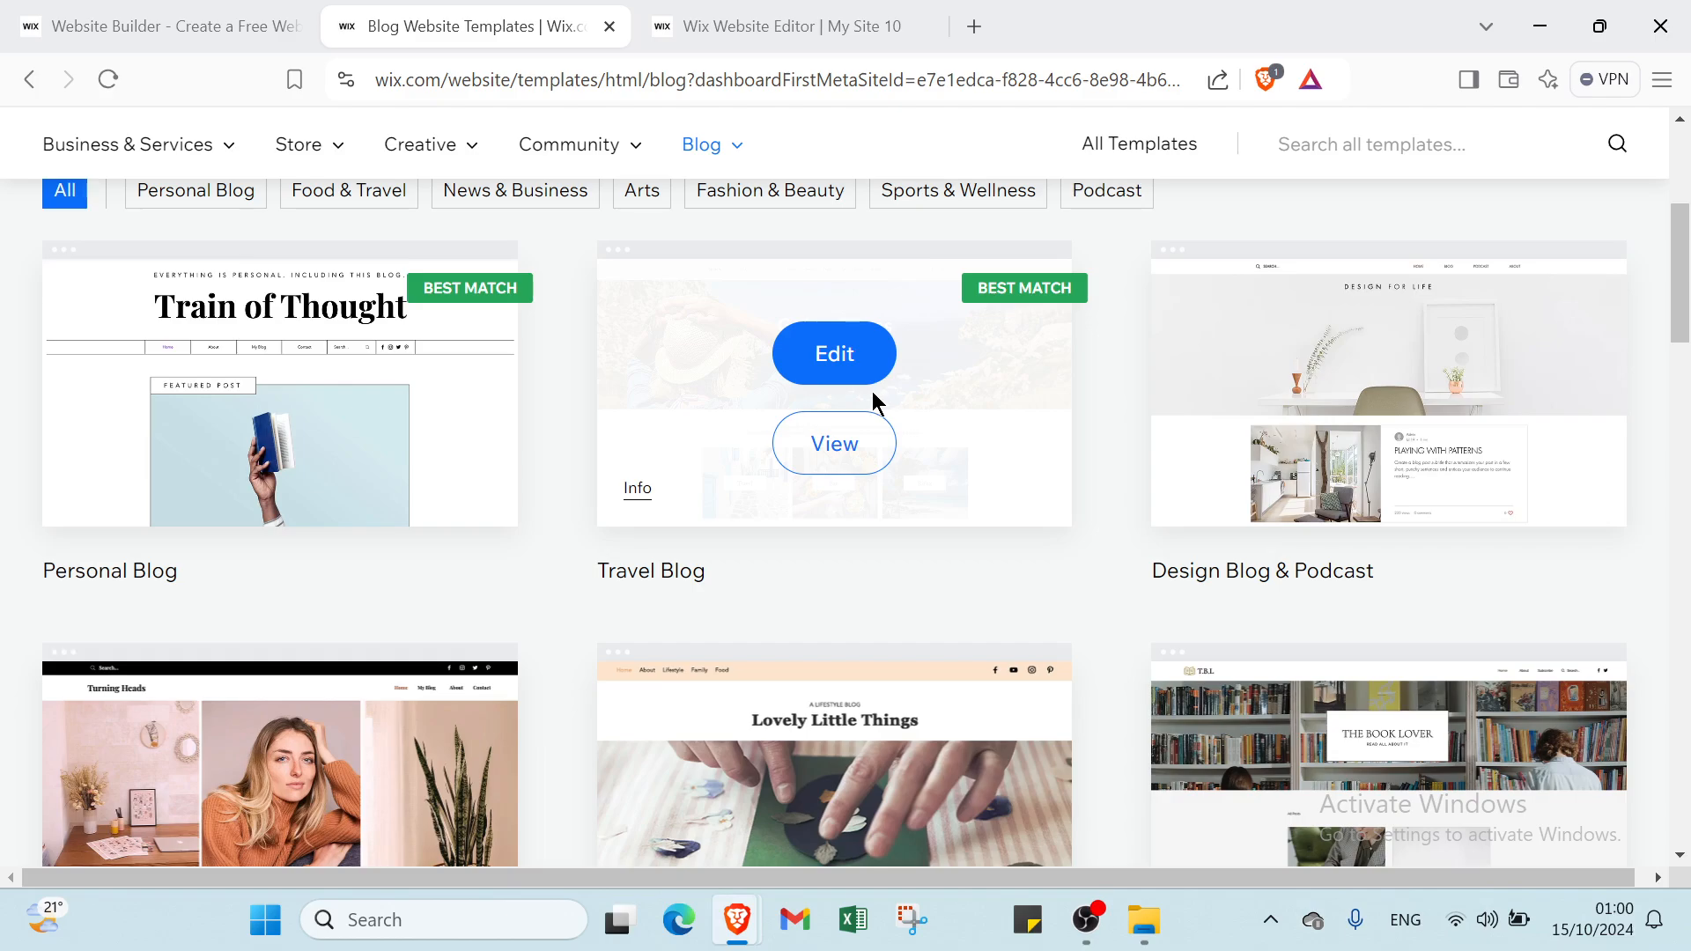
pyautogui.hscroll(1, 1137, 502)
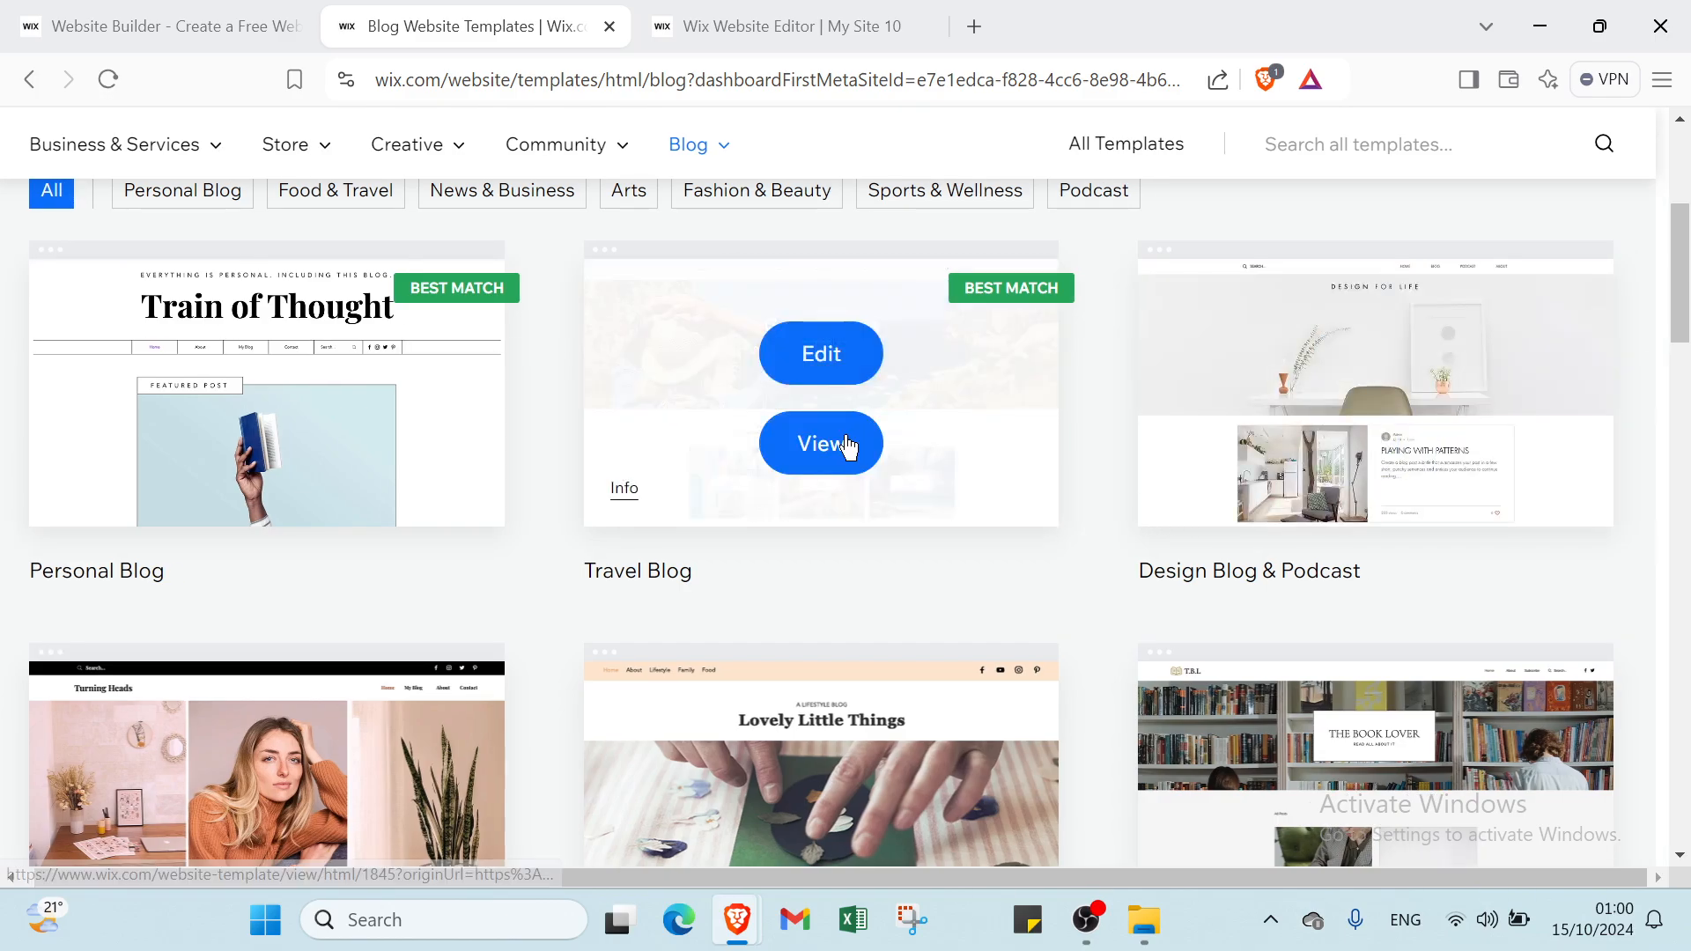
pyautogui.scroll(-14, 805, 511)
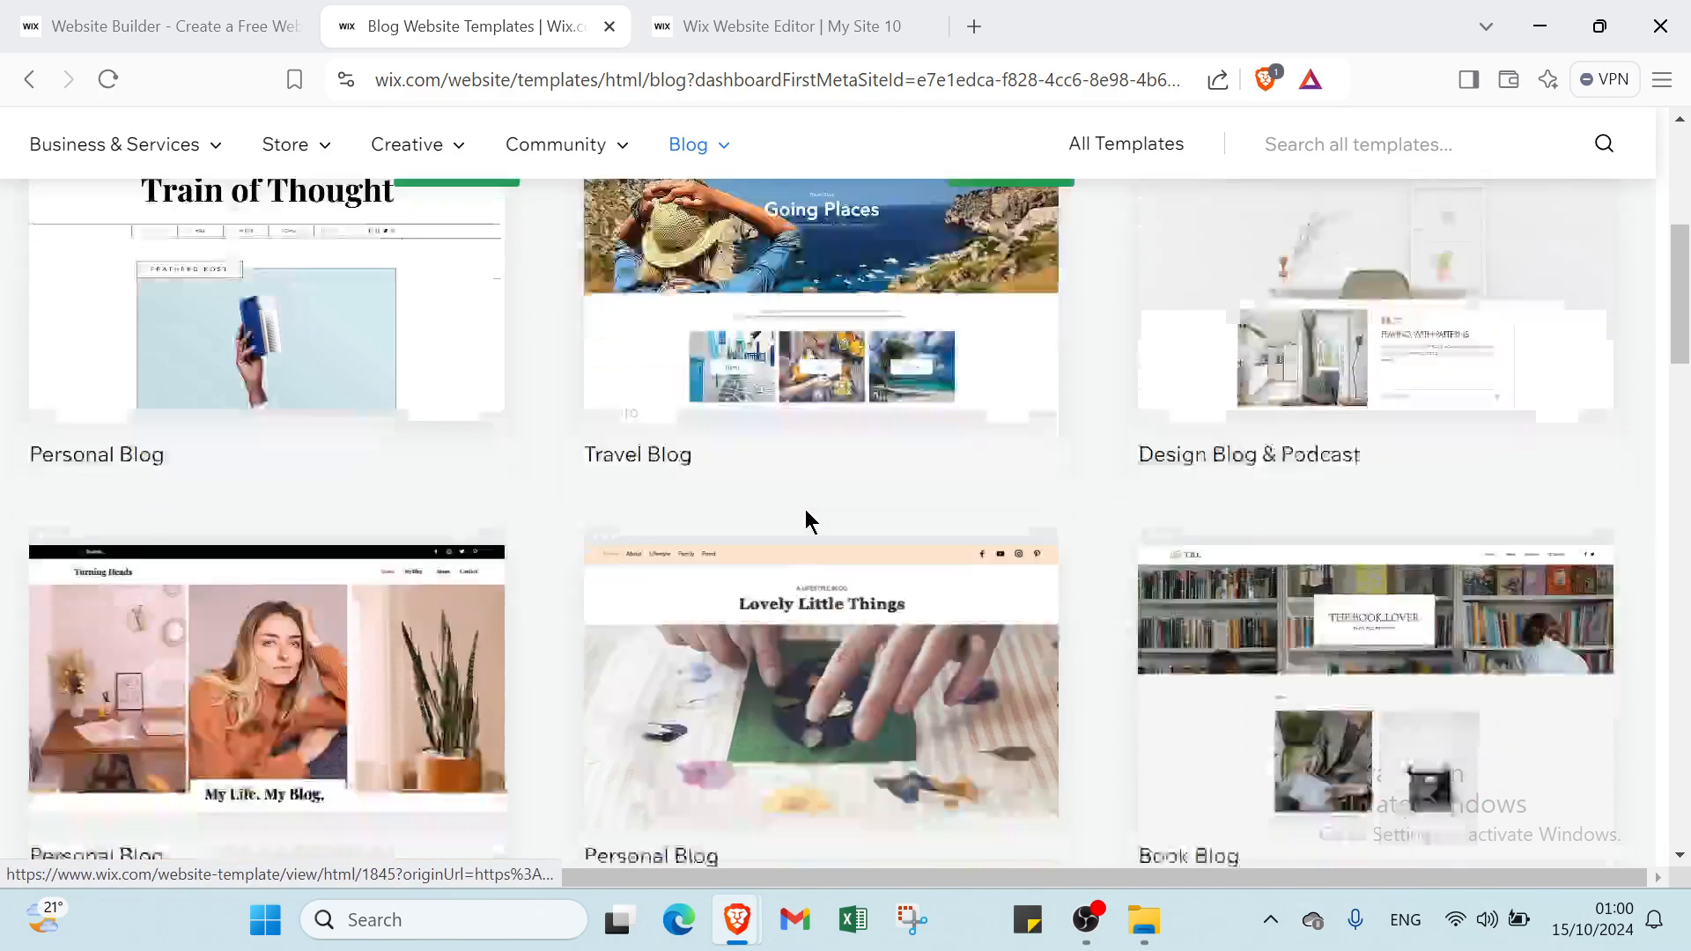
pyautogui.scroll(-4, 808, 518)
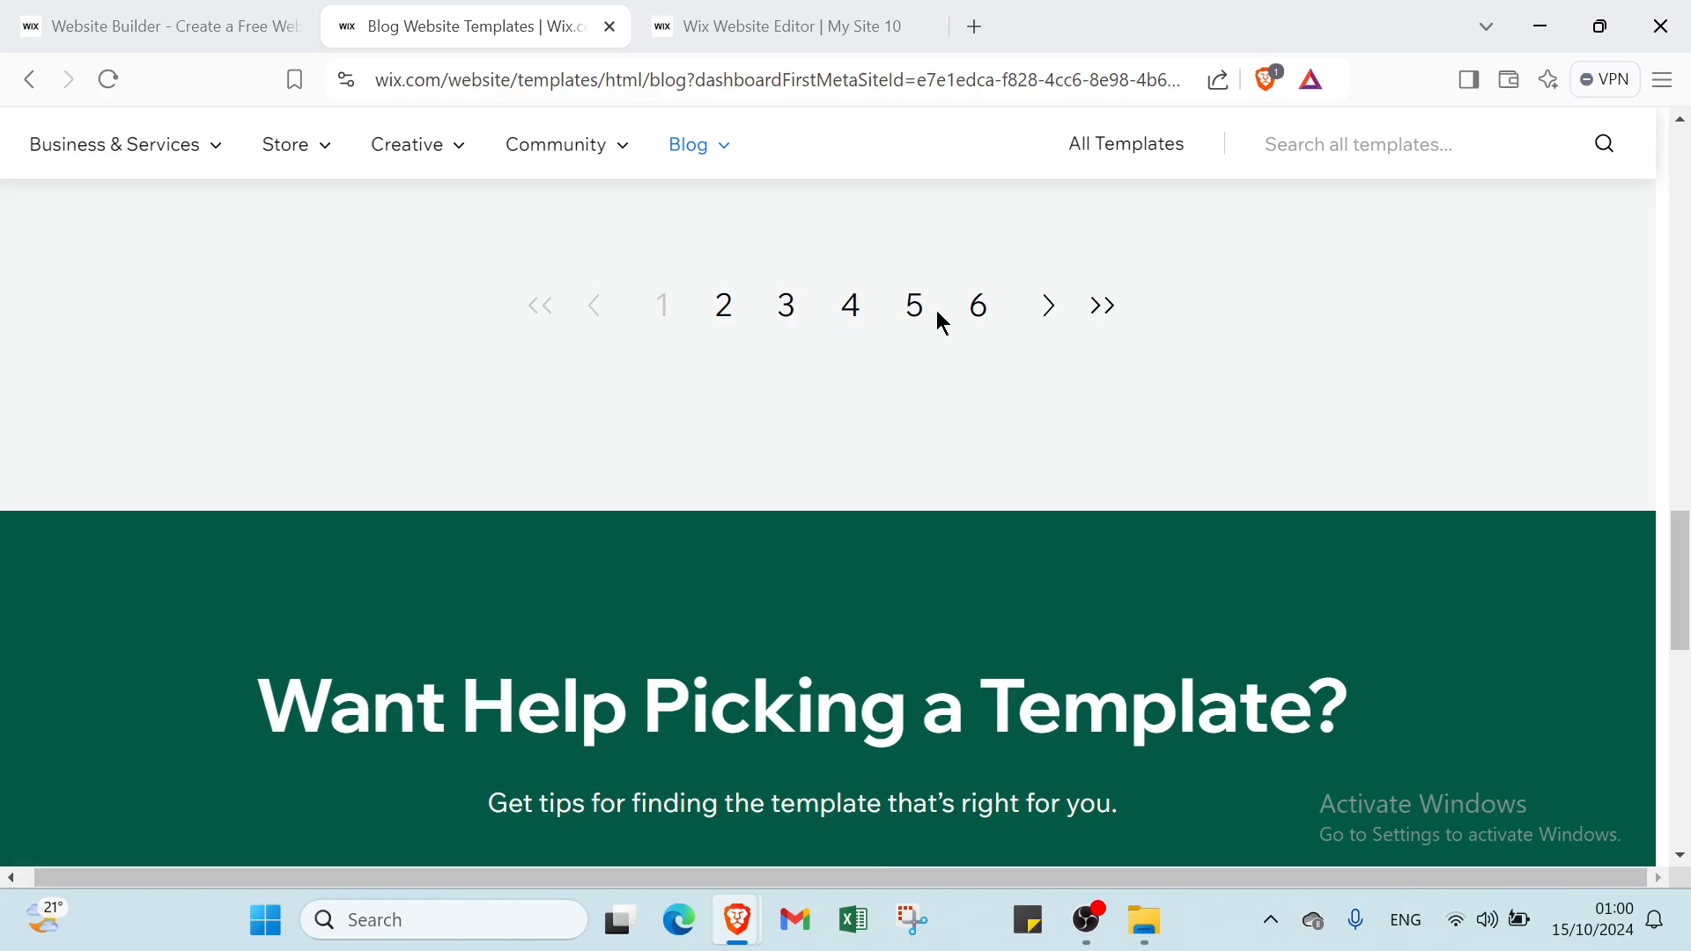
pyautogui.scroll(3, 973, 310)
pyautogui.scroll(20, 967, 304)
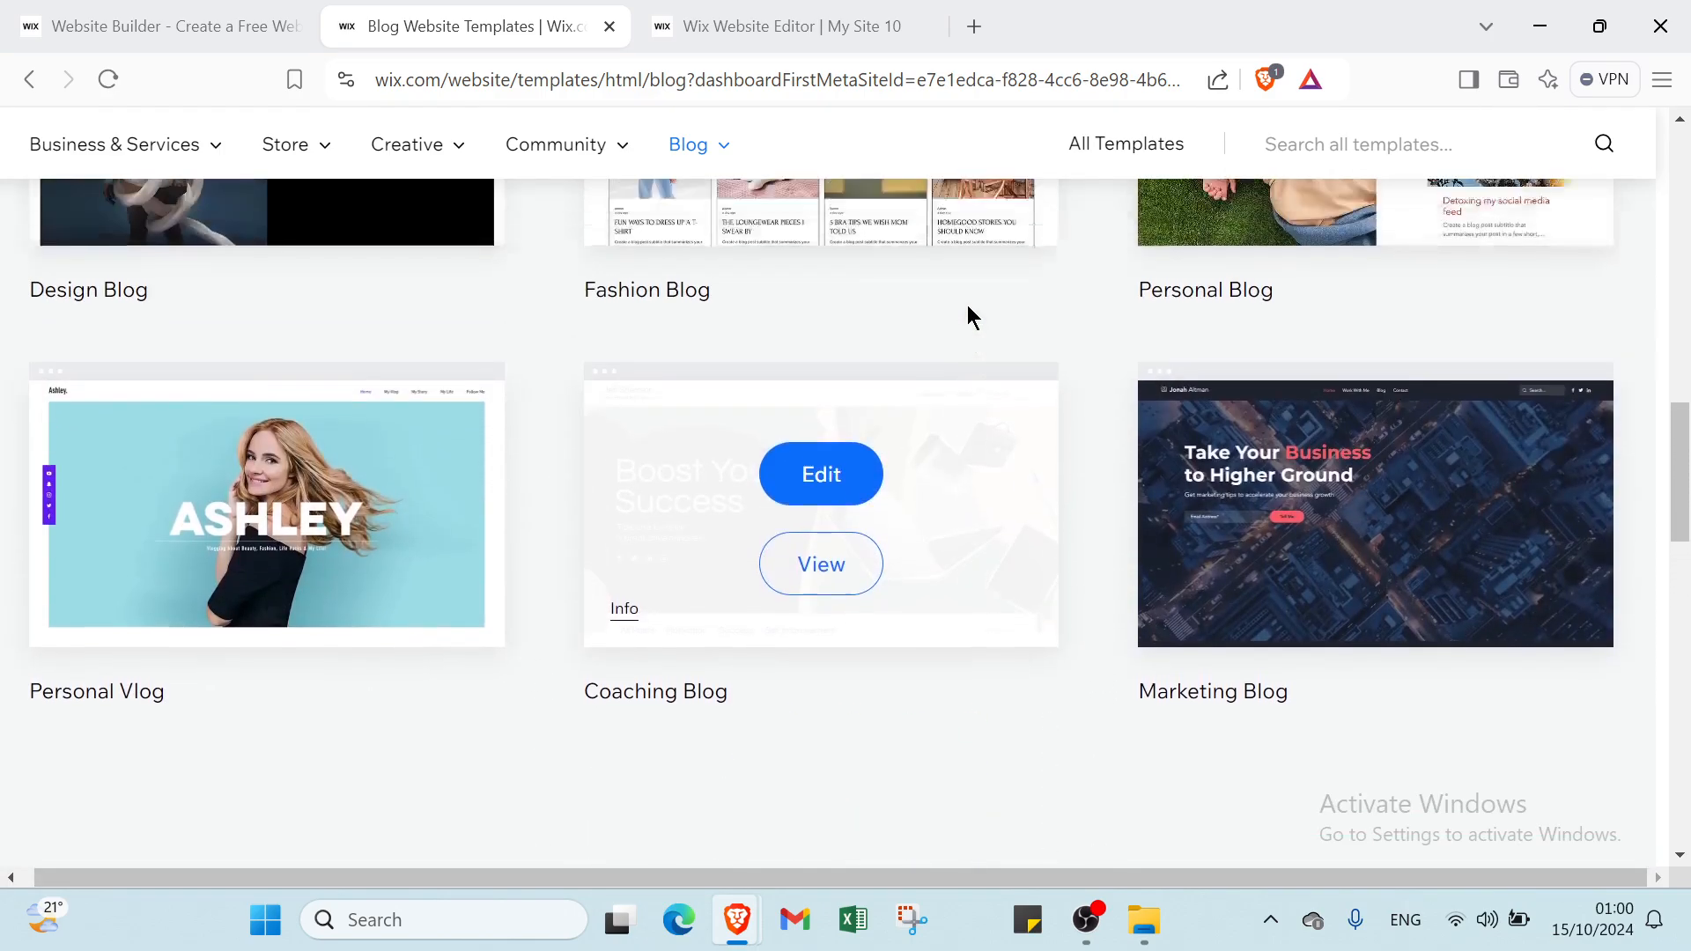
pyautogui.scroll(3, 965, 308)
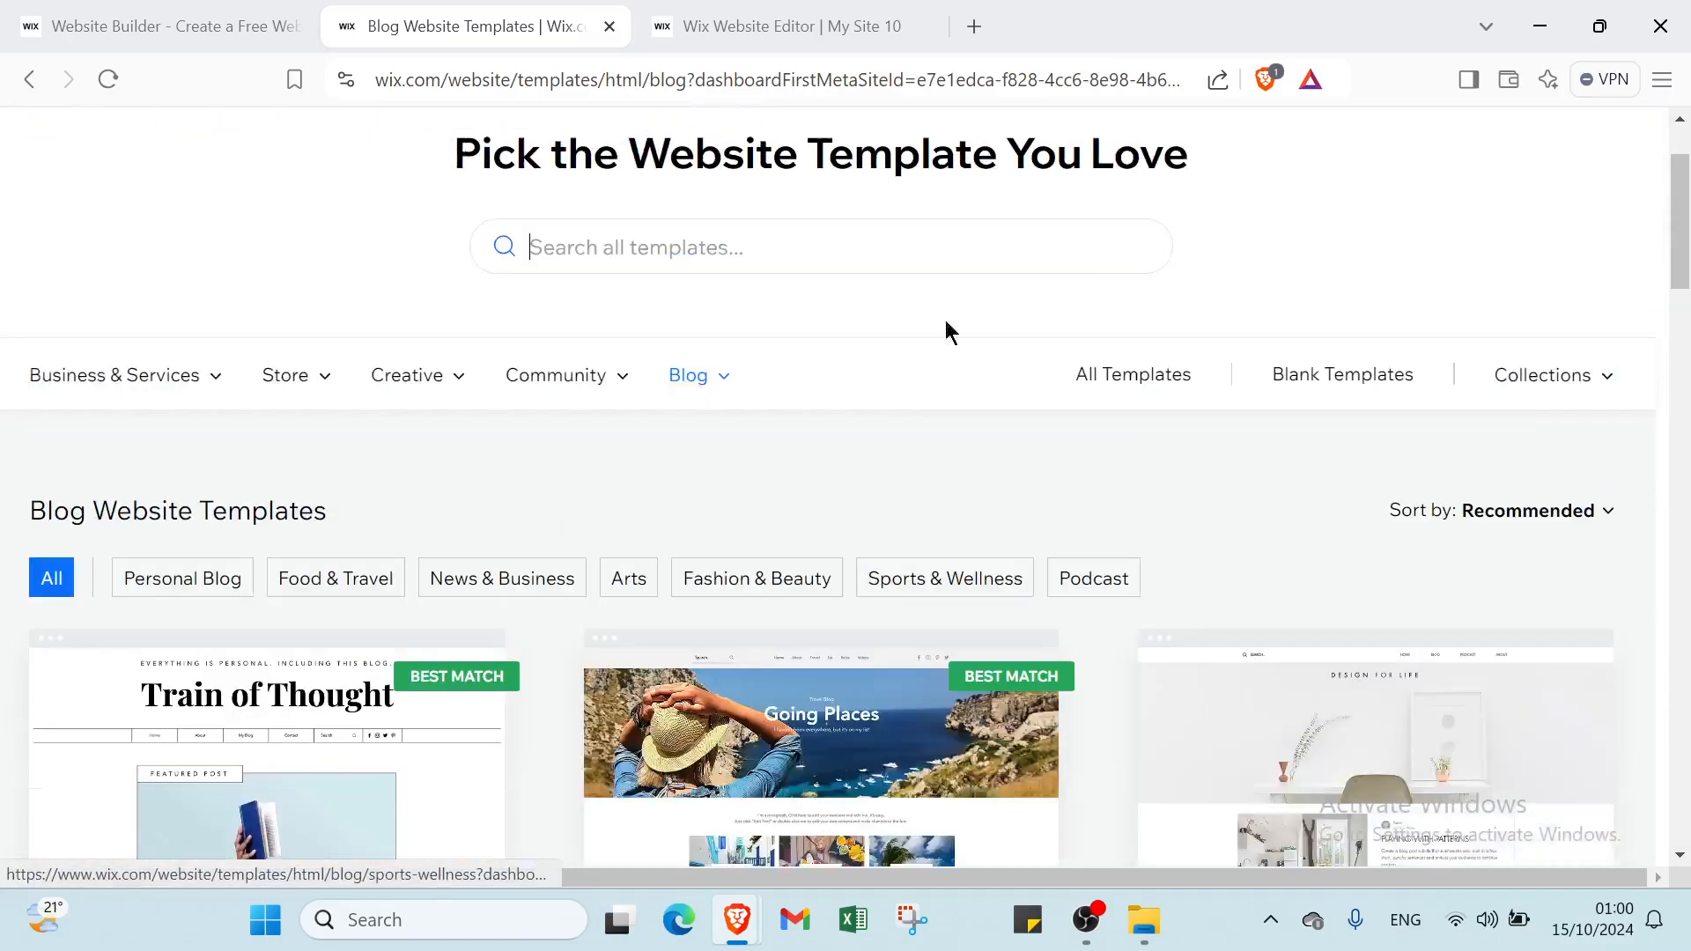
pyautogui.moveTo(757, 784)
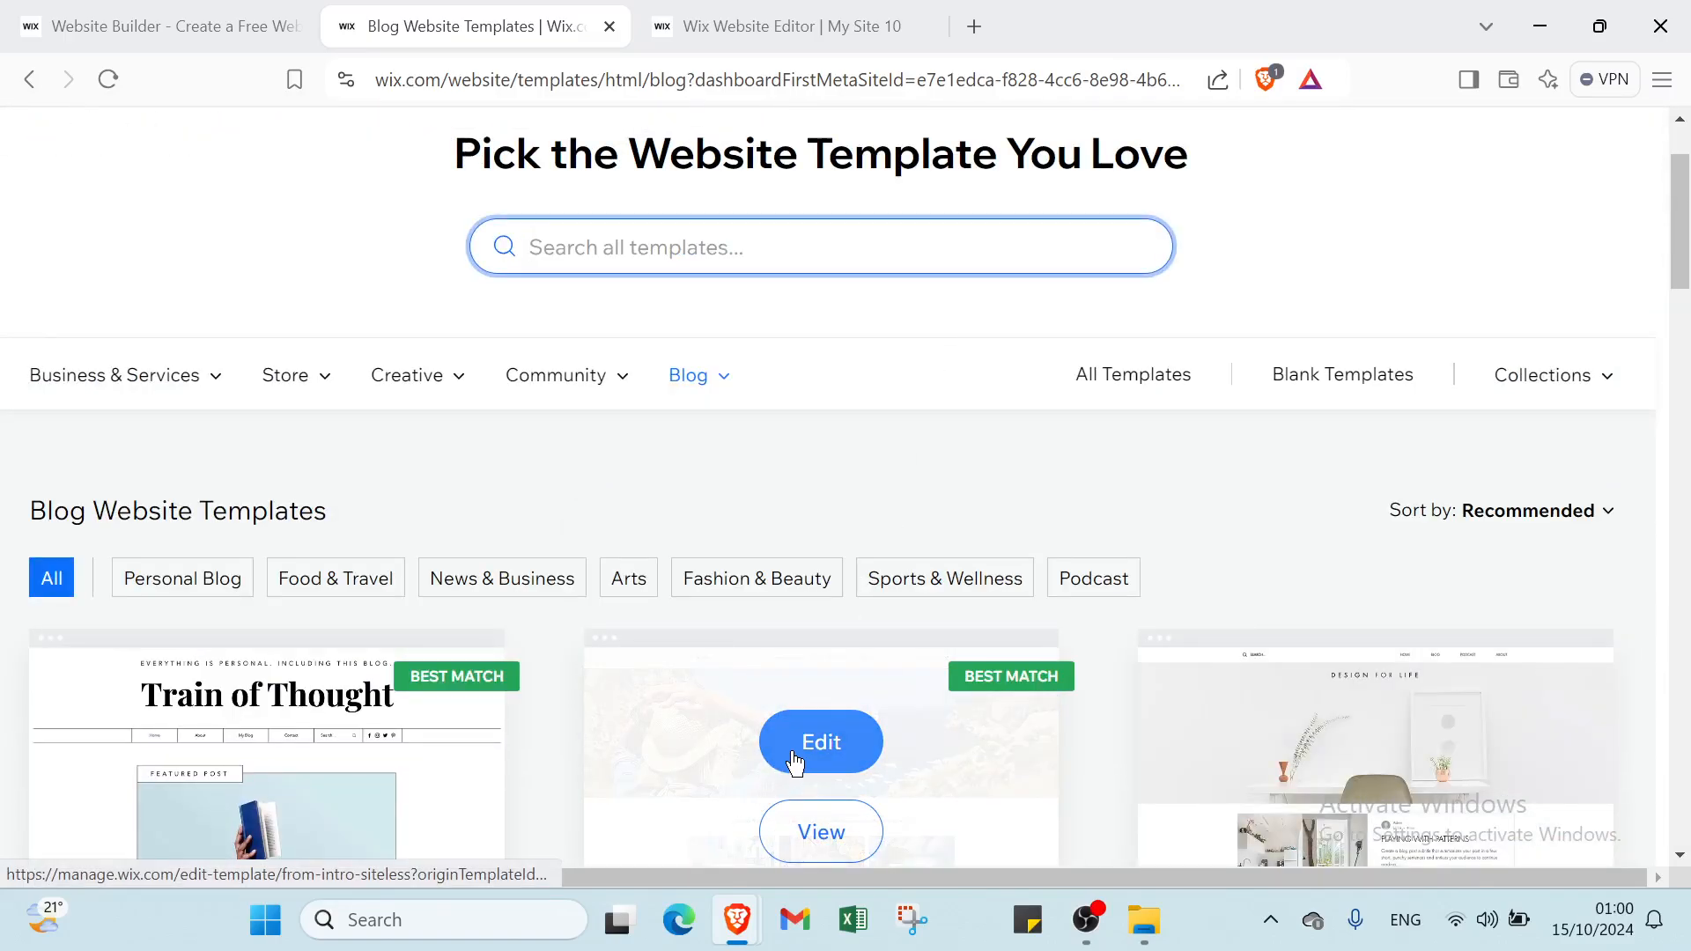
# Close the template gallery to show the Travel Blog site in the Wix Editor, and dismiss the Save Your Work reminder.
pyautogui.click(609, 27)
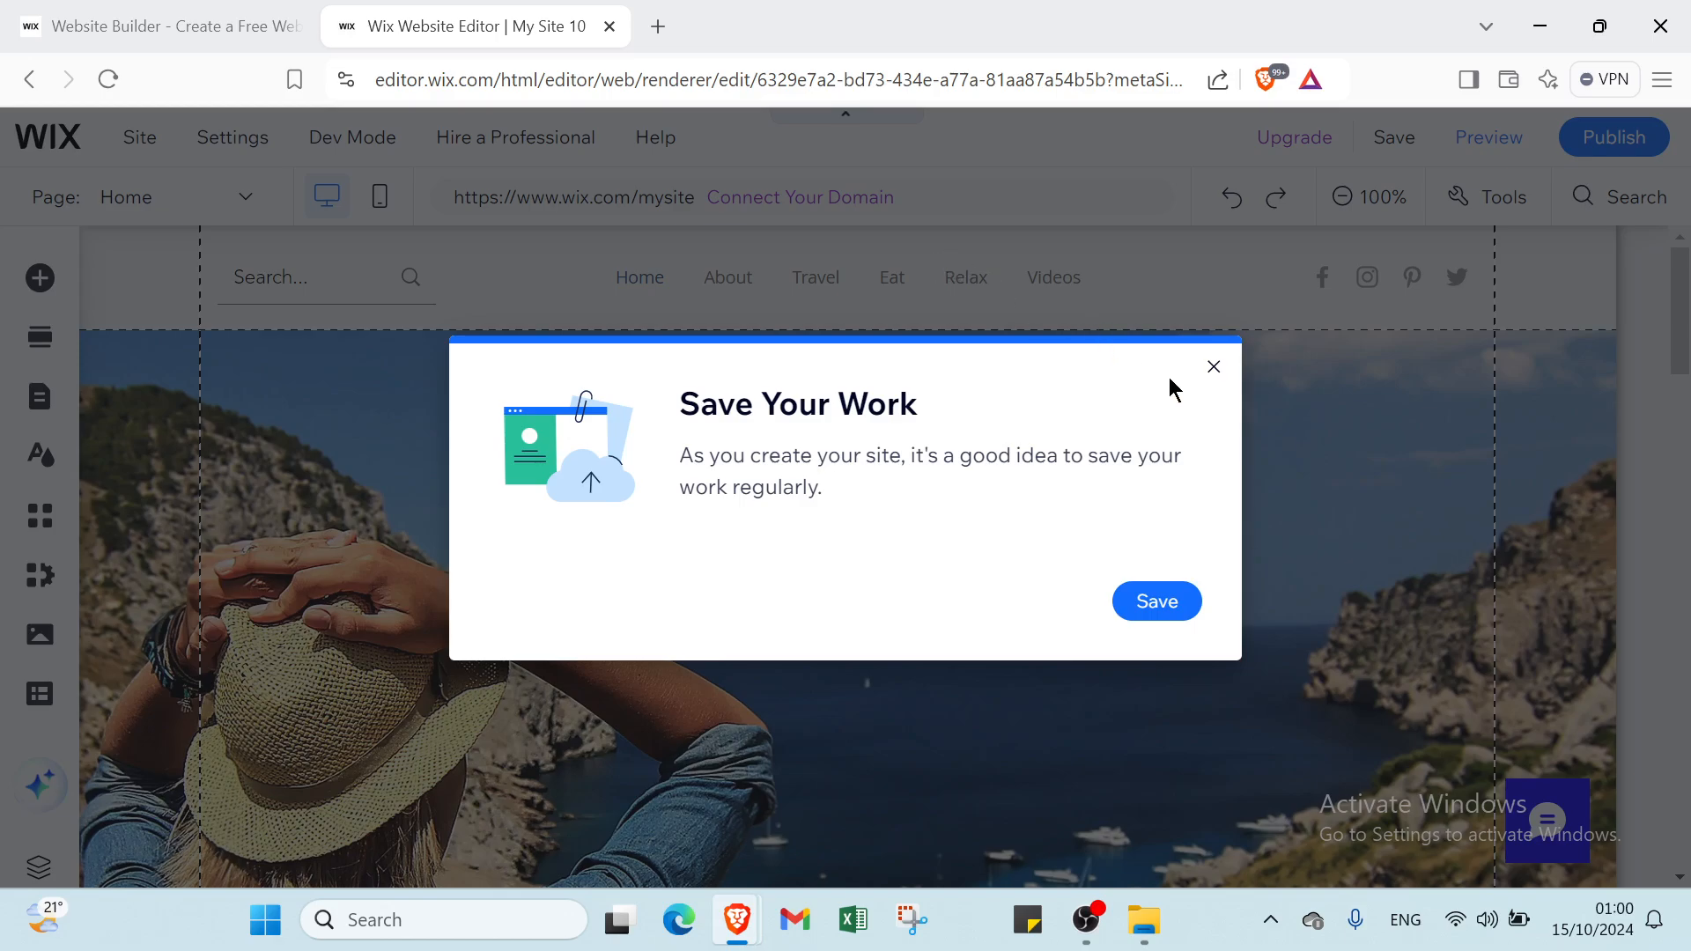
pyautogui.click(1213, 374)
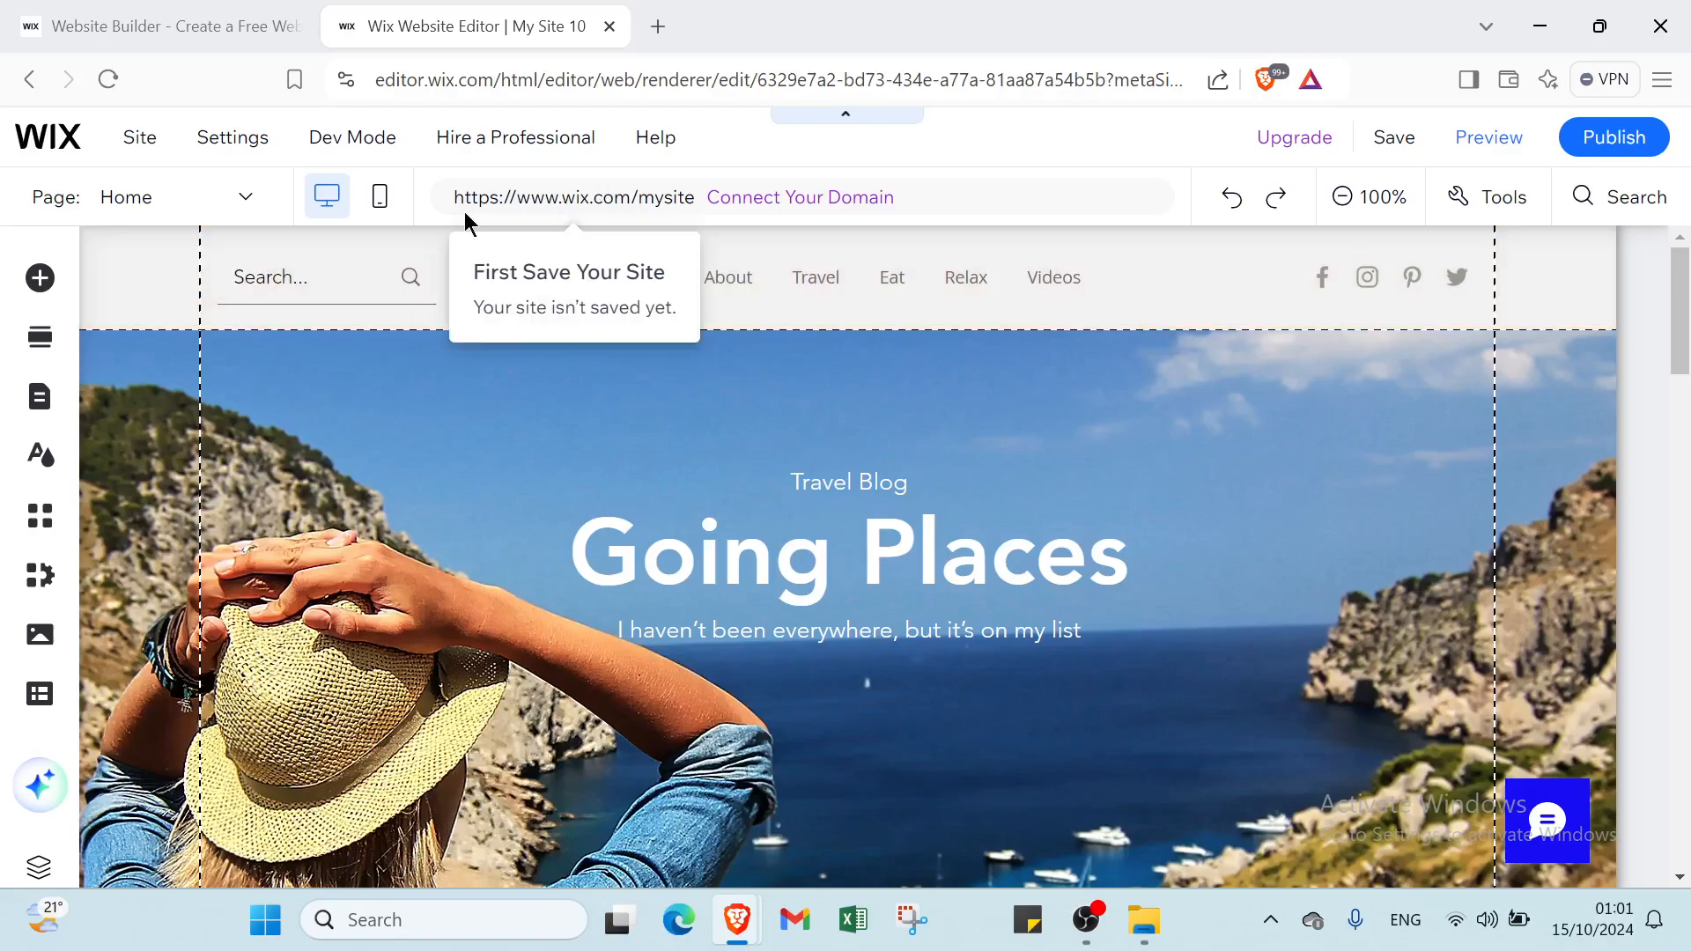
# Open Manage Pages from the site's page list and add a blank page to the site menu.
pyautogui.click(111, 208)
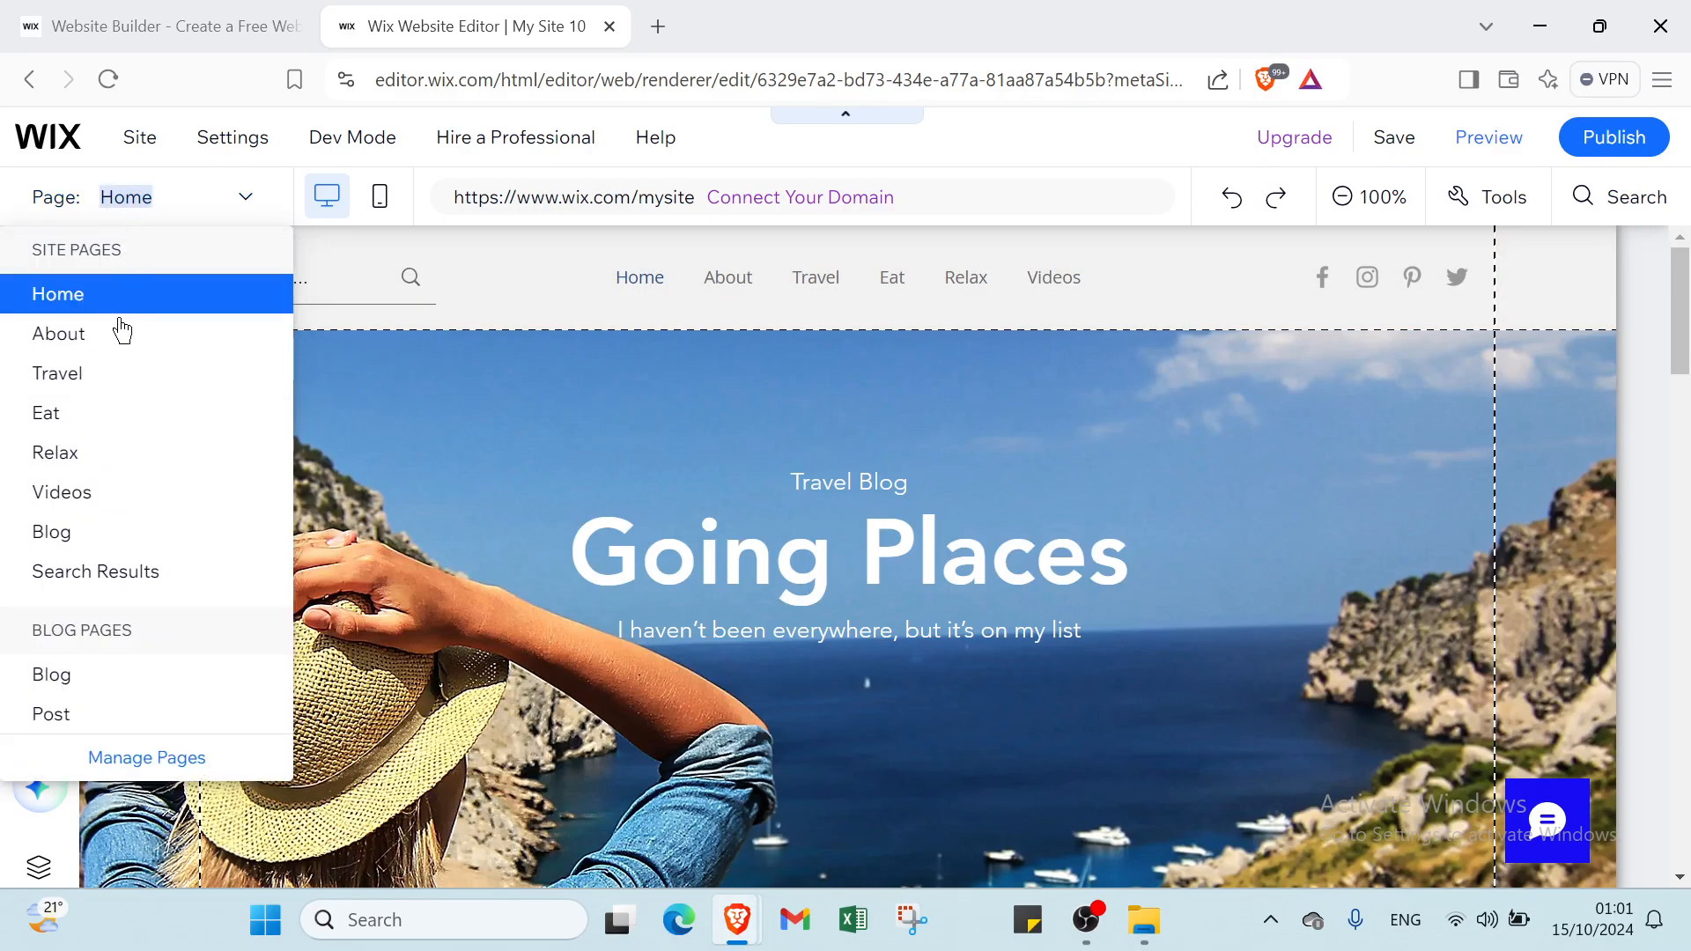
pyautogui.click(123, 760)
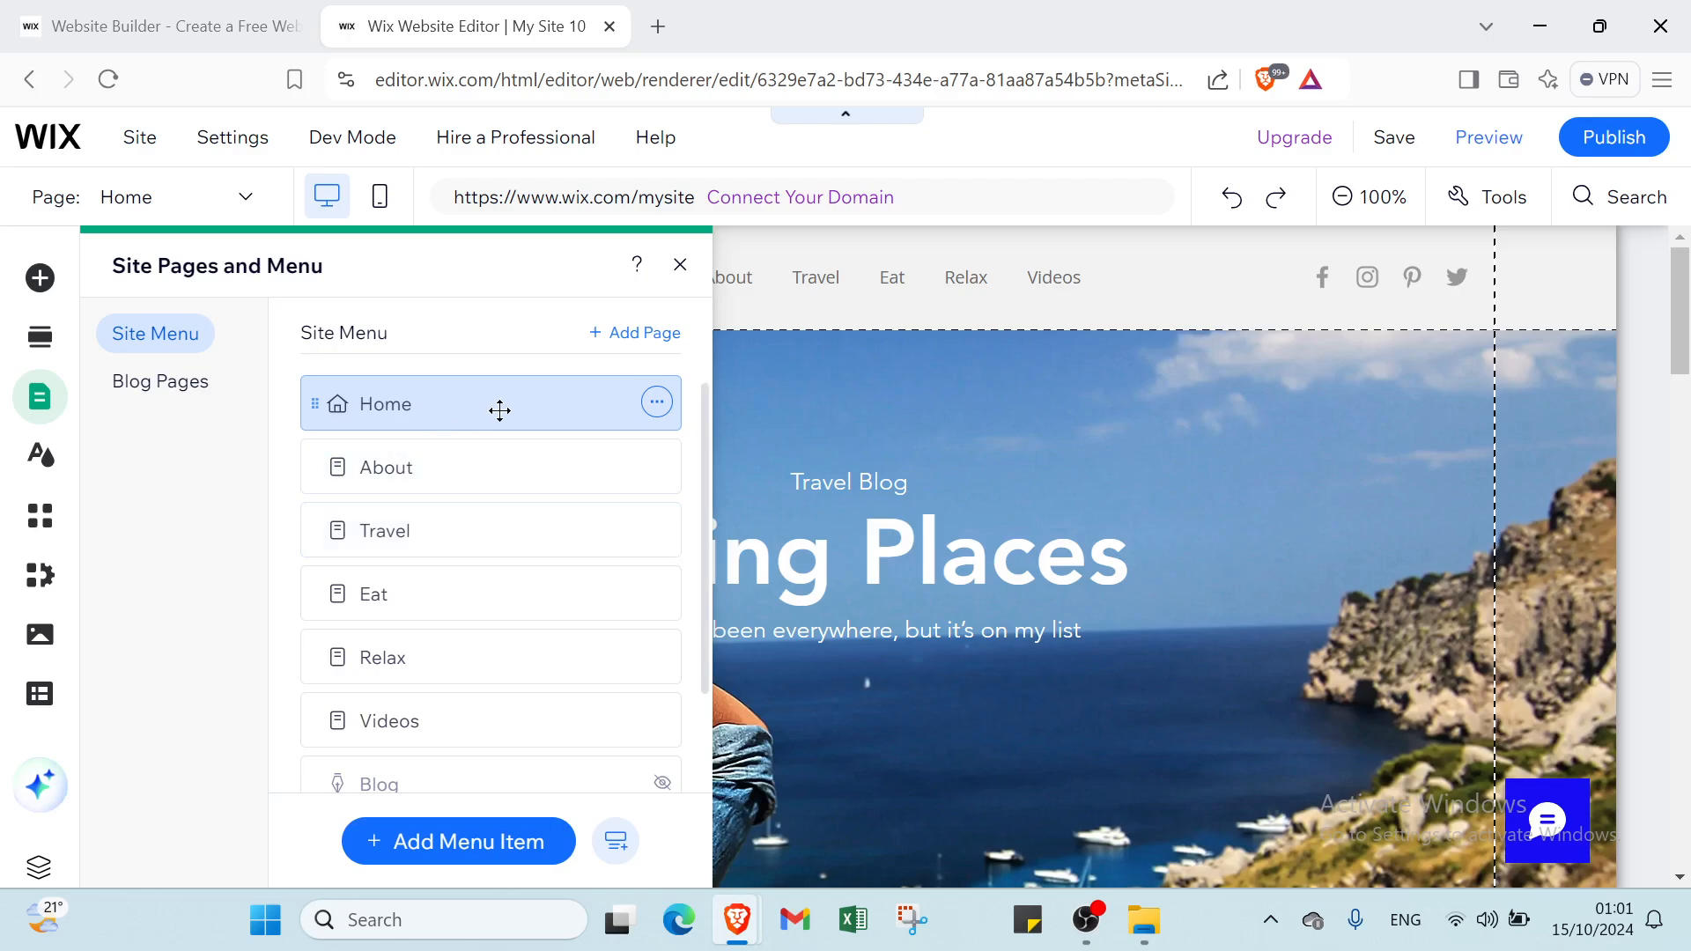
pyautogui.click(652, 335)
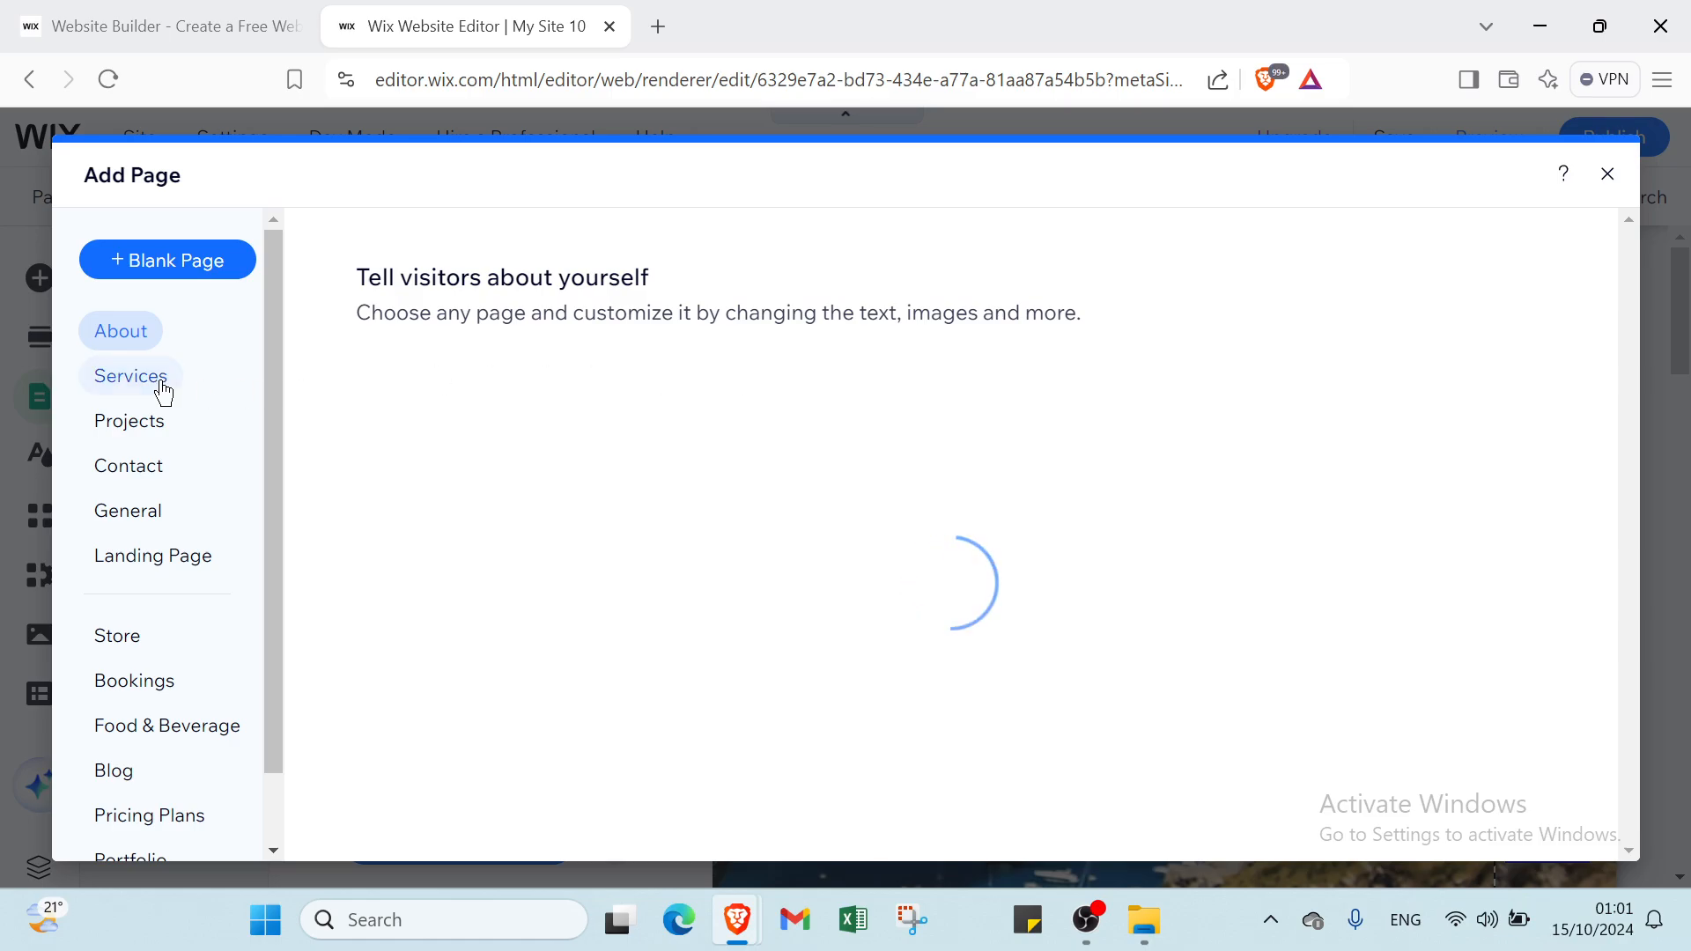
pyautogui.click(189, 262)
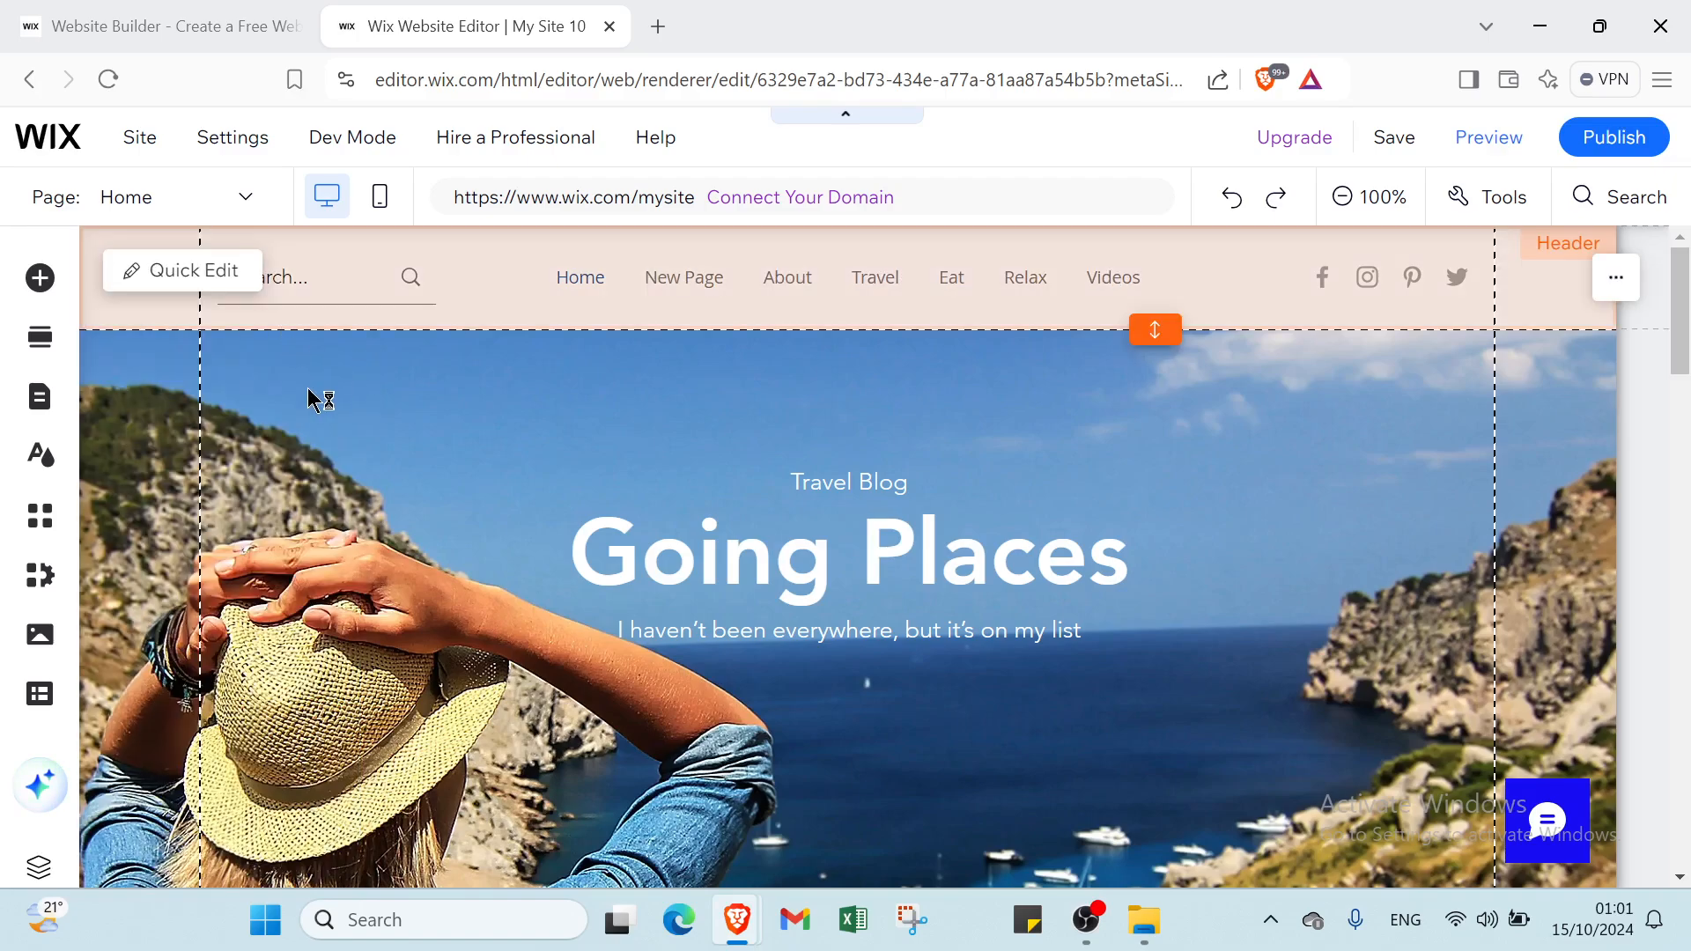
pyautogui.scroll(-4, 1094, 564)
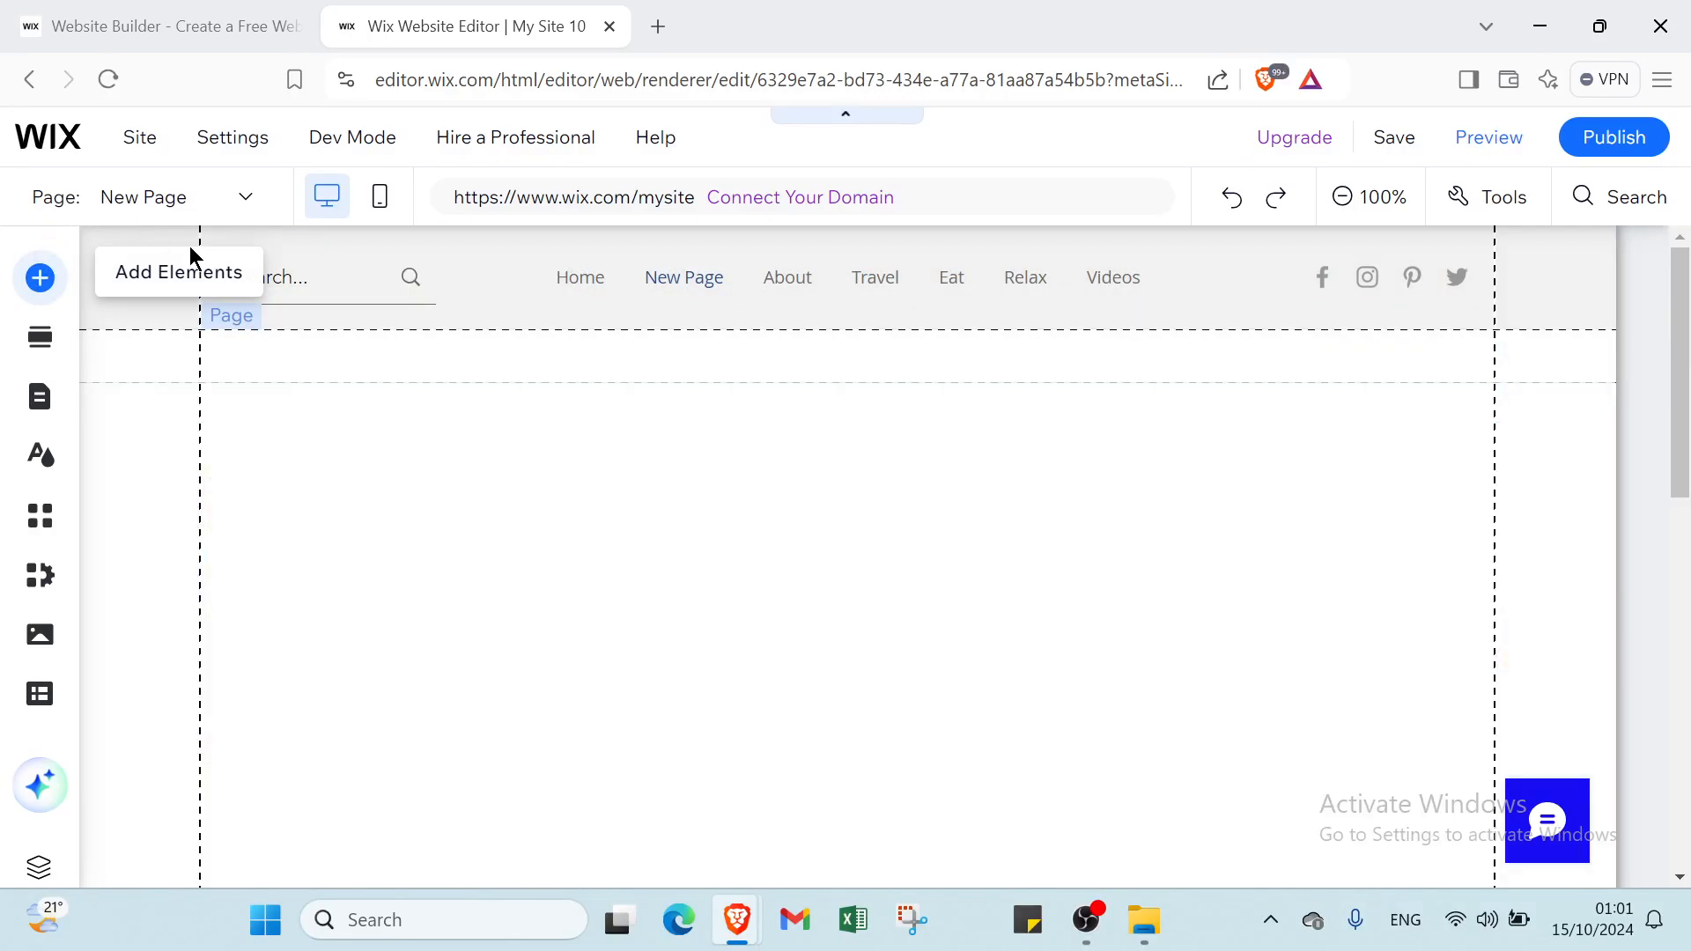
# Review the pages listed in the site menu and close the page manager.
pyautogui.click(40, 397)
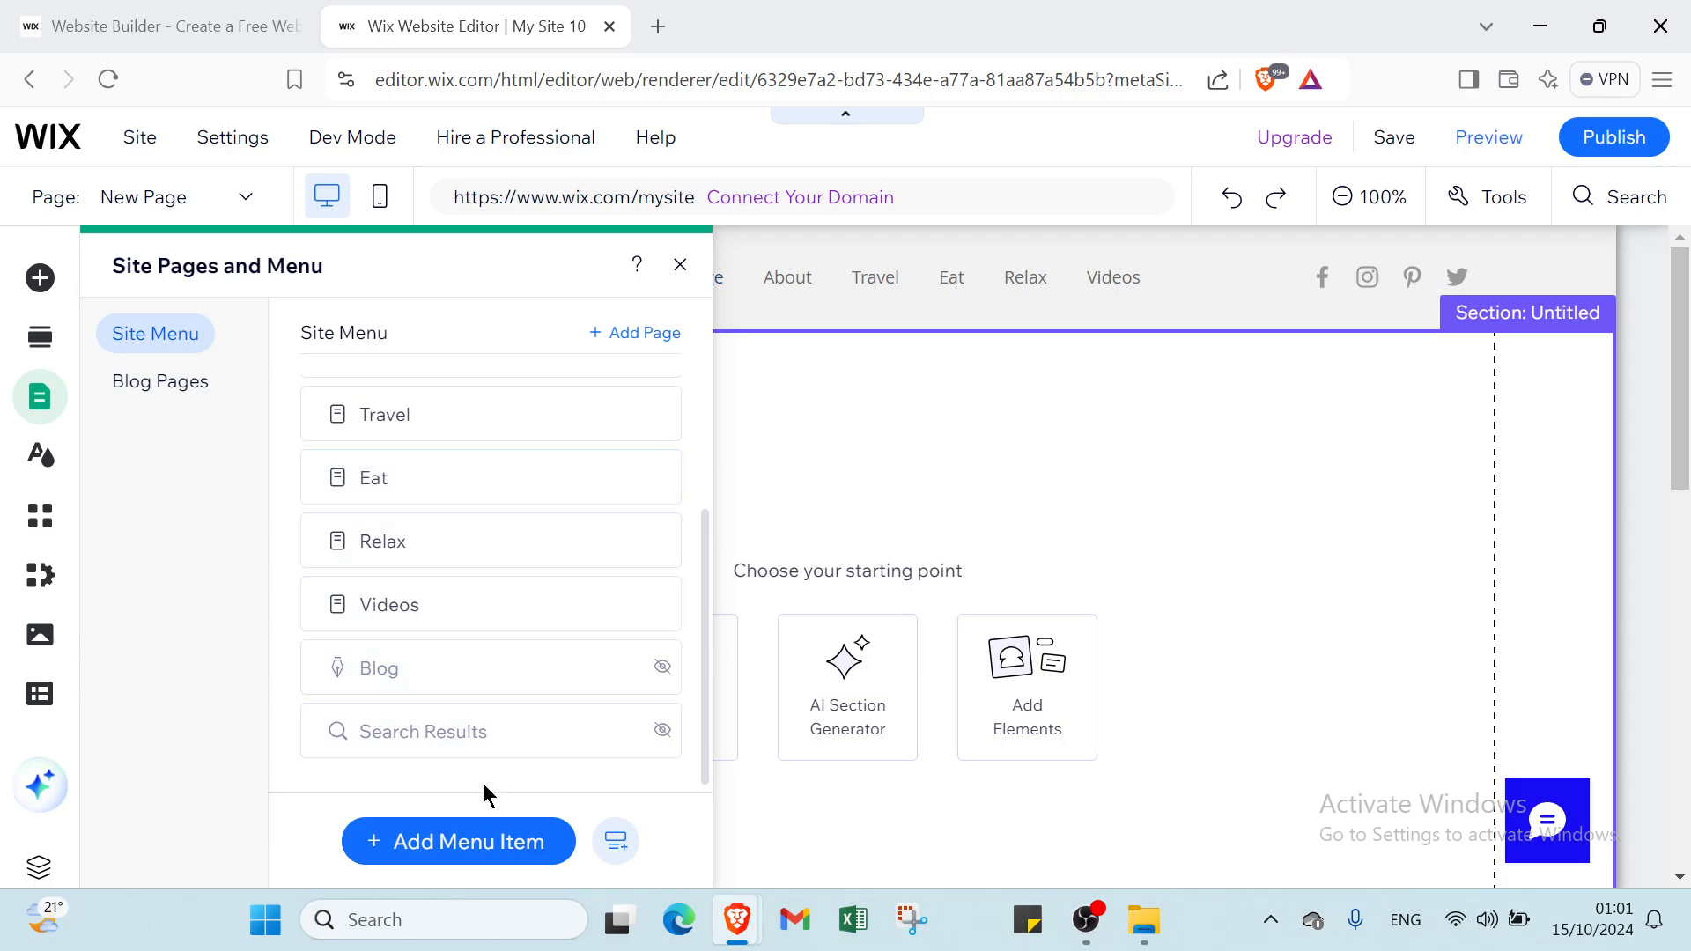
pyautogui.click(679, 264)
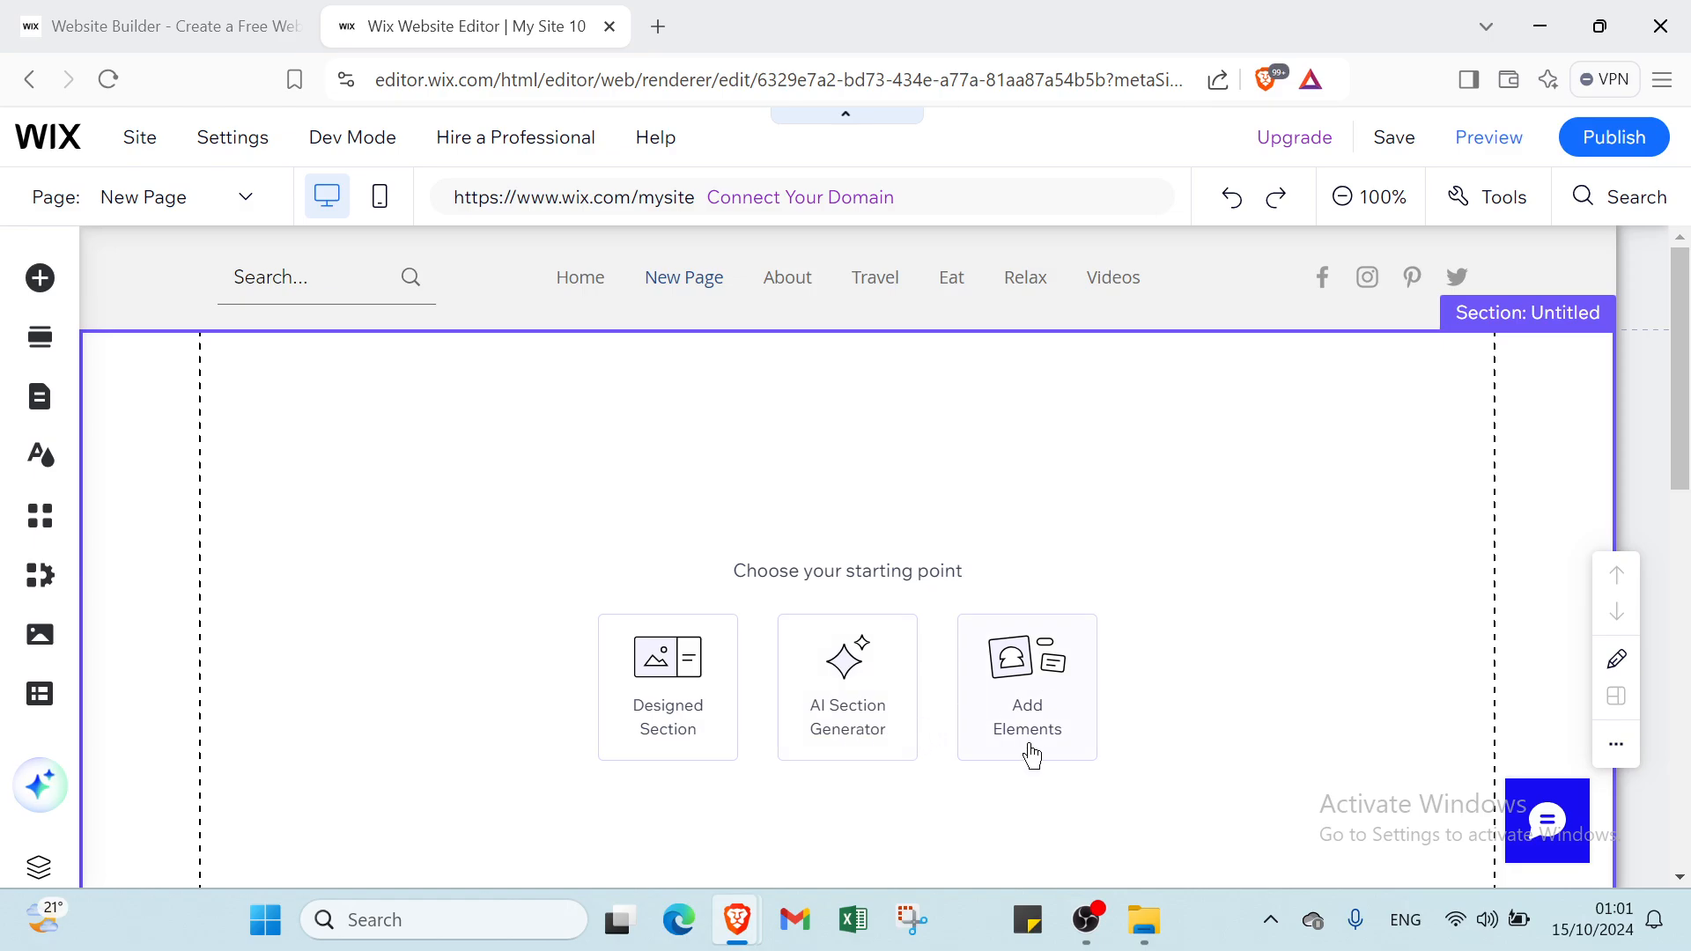
# Open Add Elements and examine the text options: themed text, titles, paragraphs, collapsible text, text marquee and text mask.
pyautogui.click(44, 286)
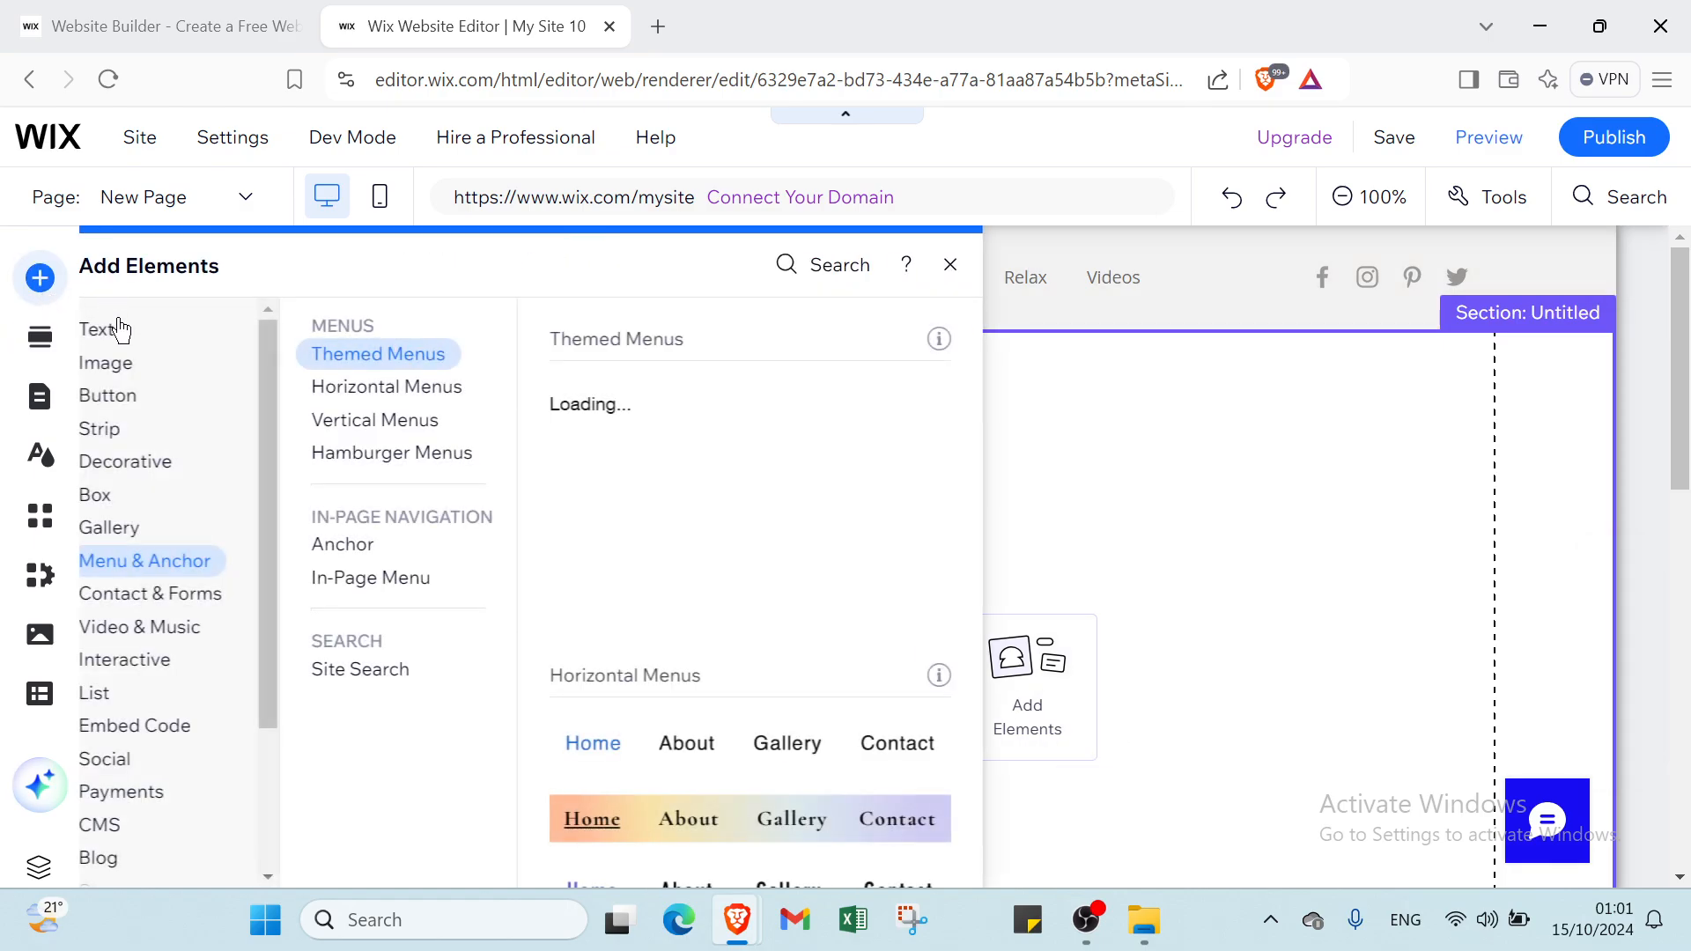
pyautogui.click(124, 333)
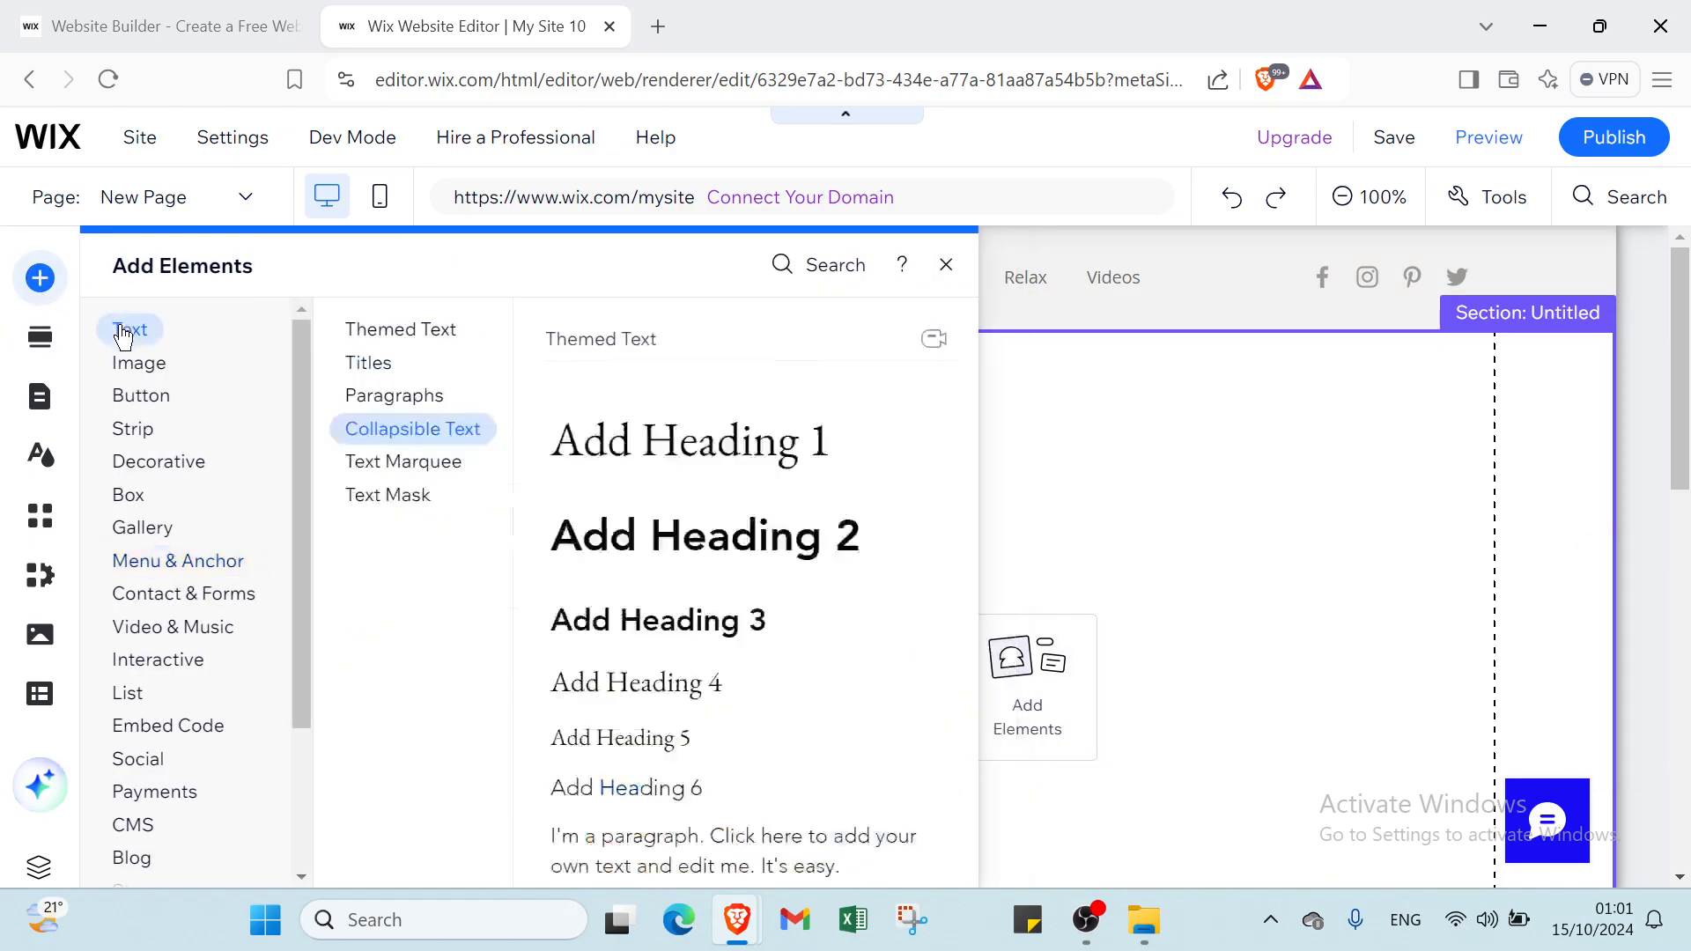
pyautogui.click(359, 330)
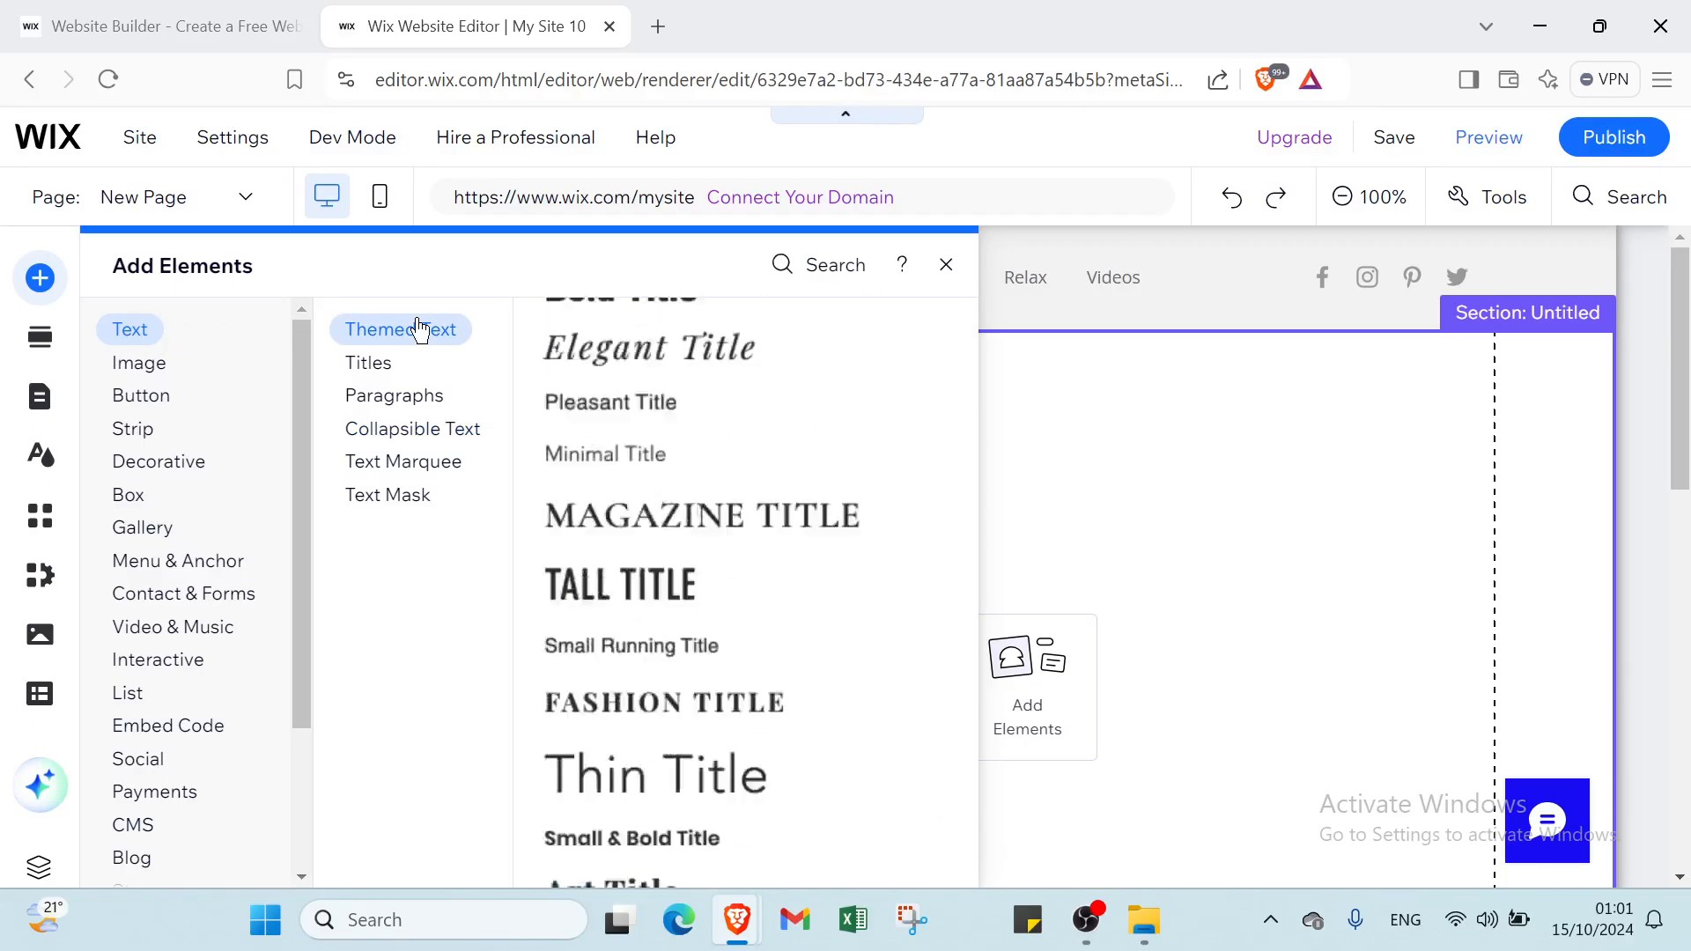
pyautogui.click(377, 364)
pyautogui.click(368, 404)
pyautogui.click(371, 429)
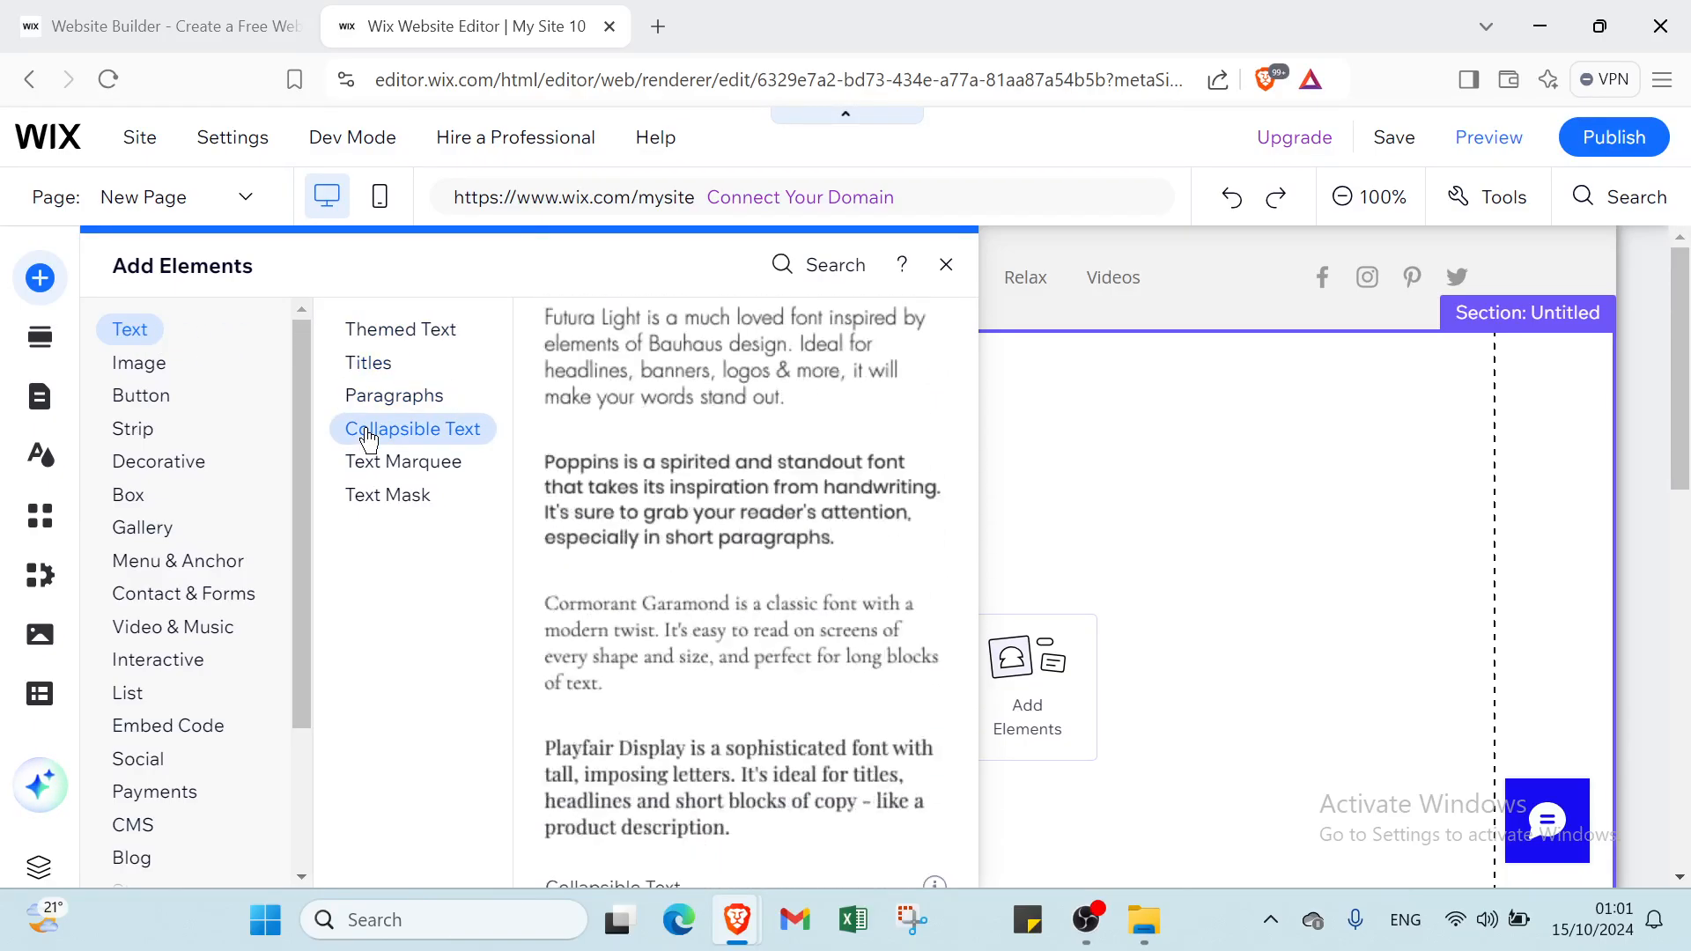
pyautogui.click(377, 460)
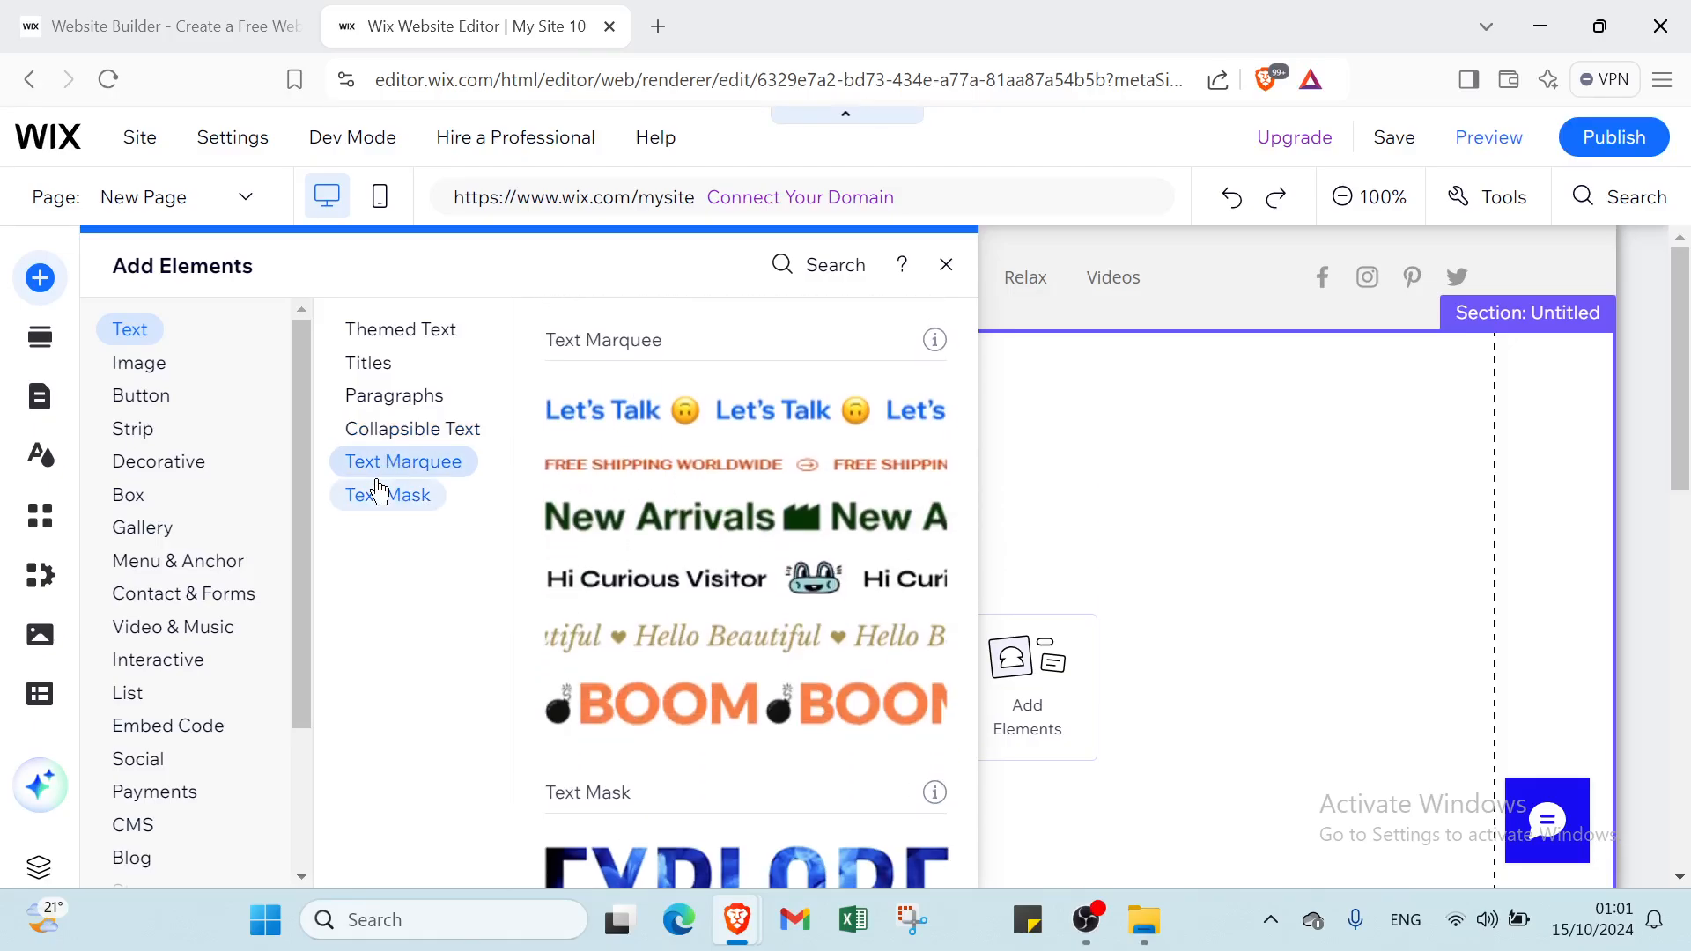
pyautogui.click(380, 495)
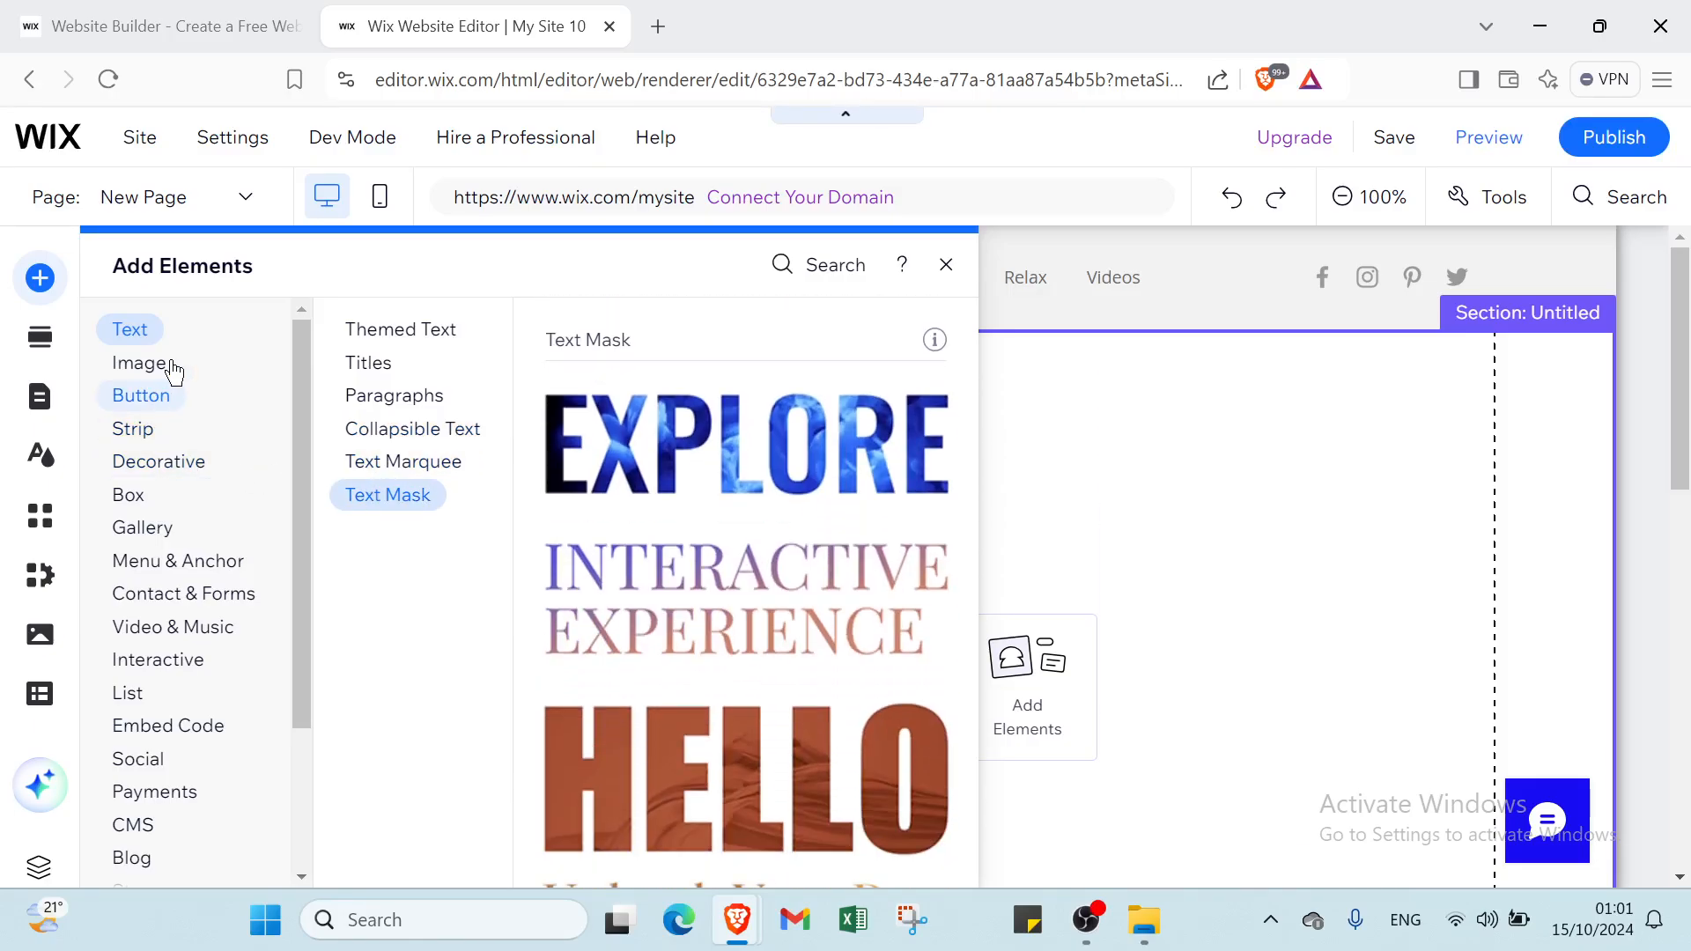
# Examine the image elements, covering Upload & Import, Free from Wix, Free Wix Illustrations and Custom Logo.
pyautogui.click(166, 394)
pyautogui.click(141, 335)
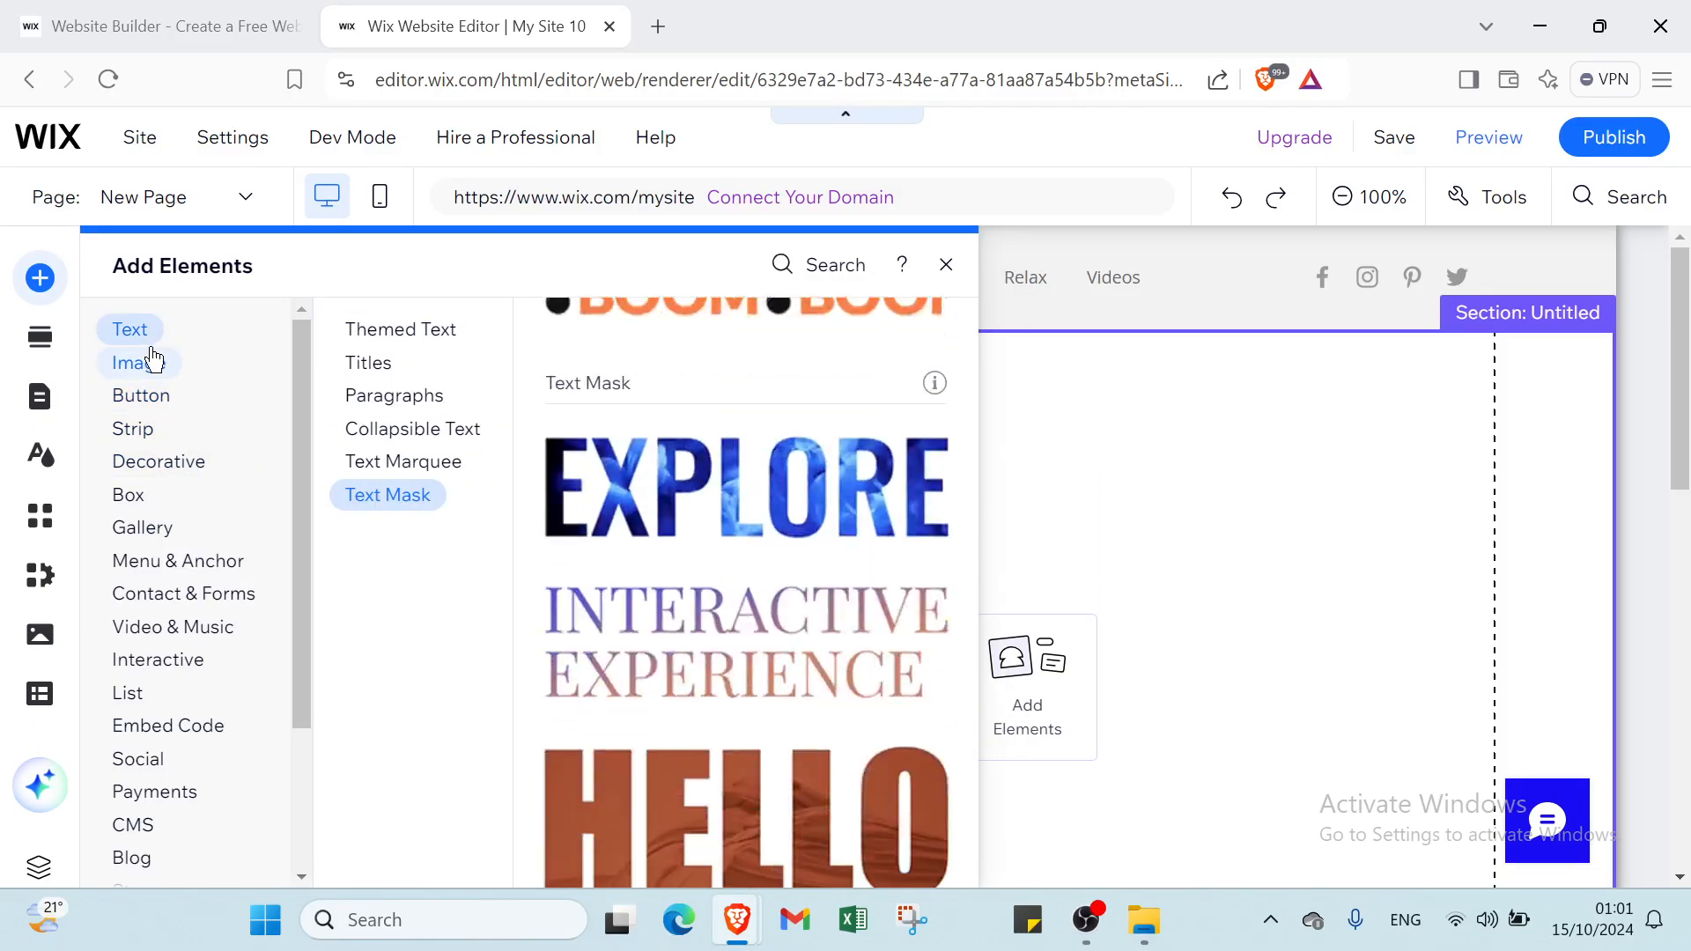
pyautogui.click(158, 365)
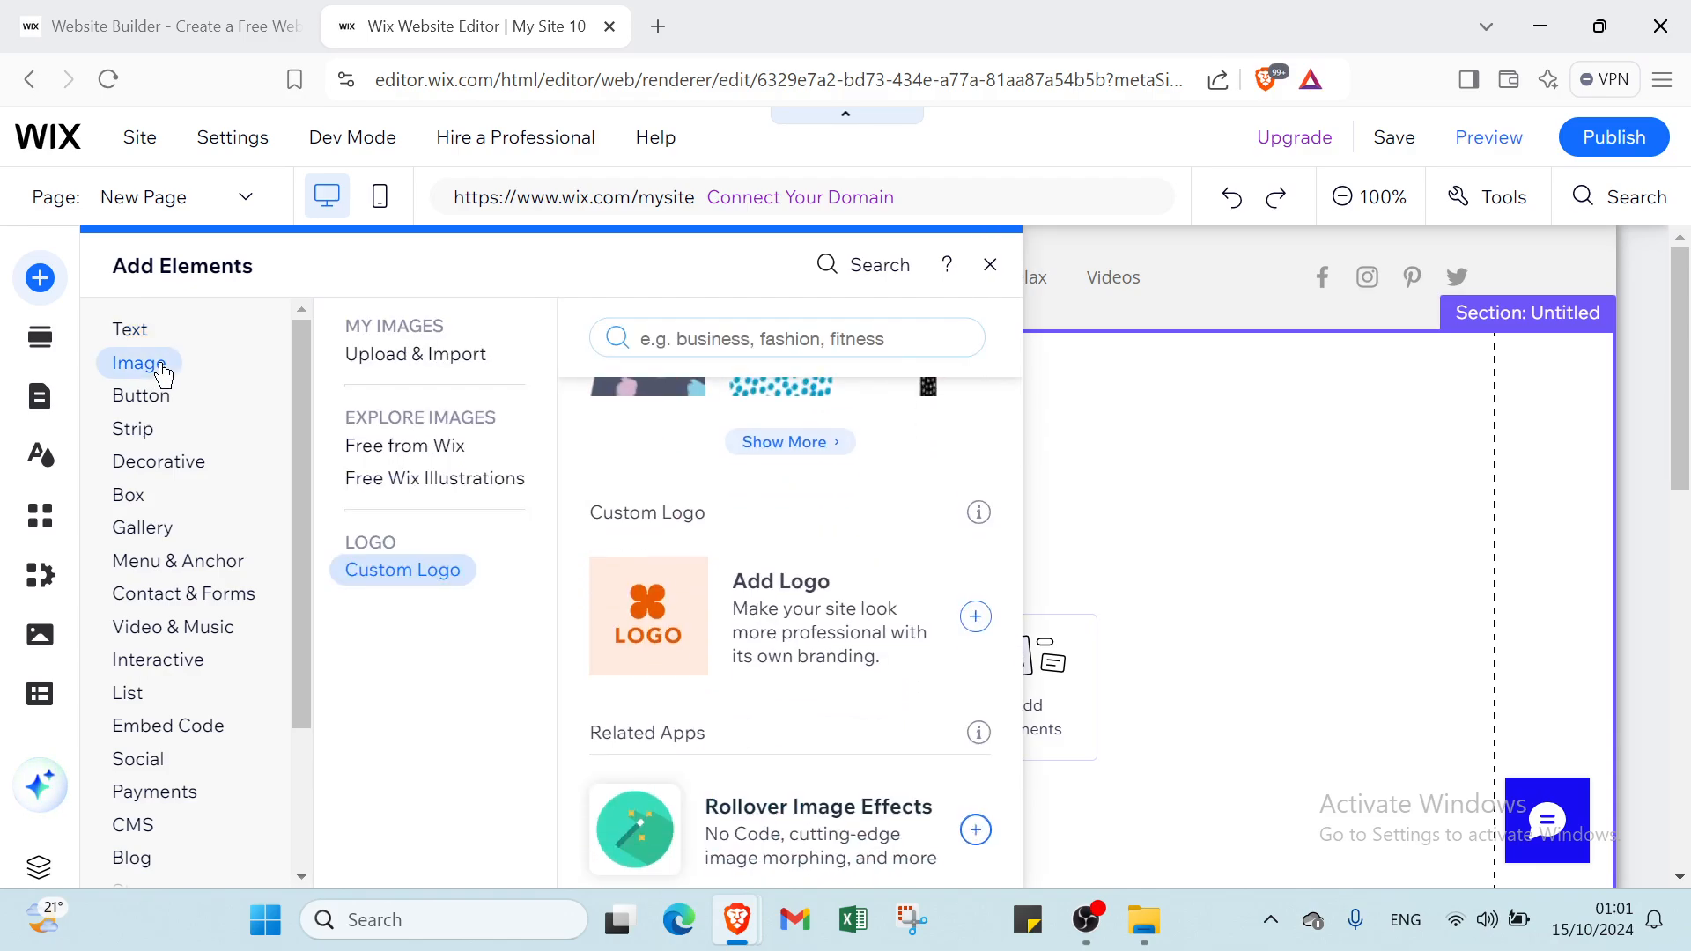
pyautogui.click(395, 359)
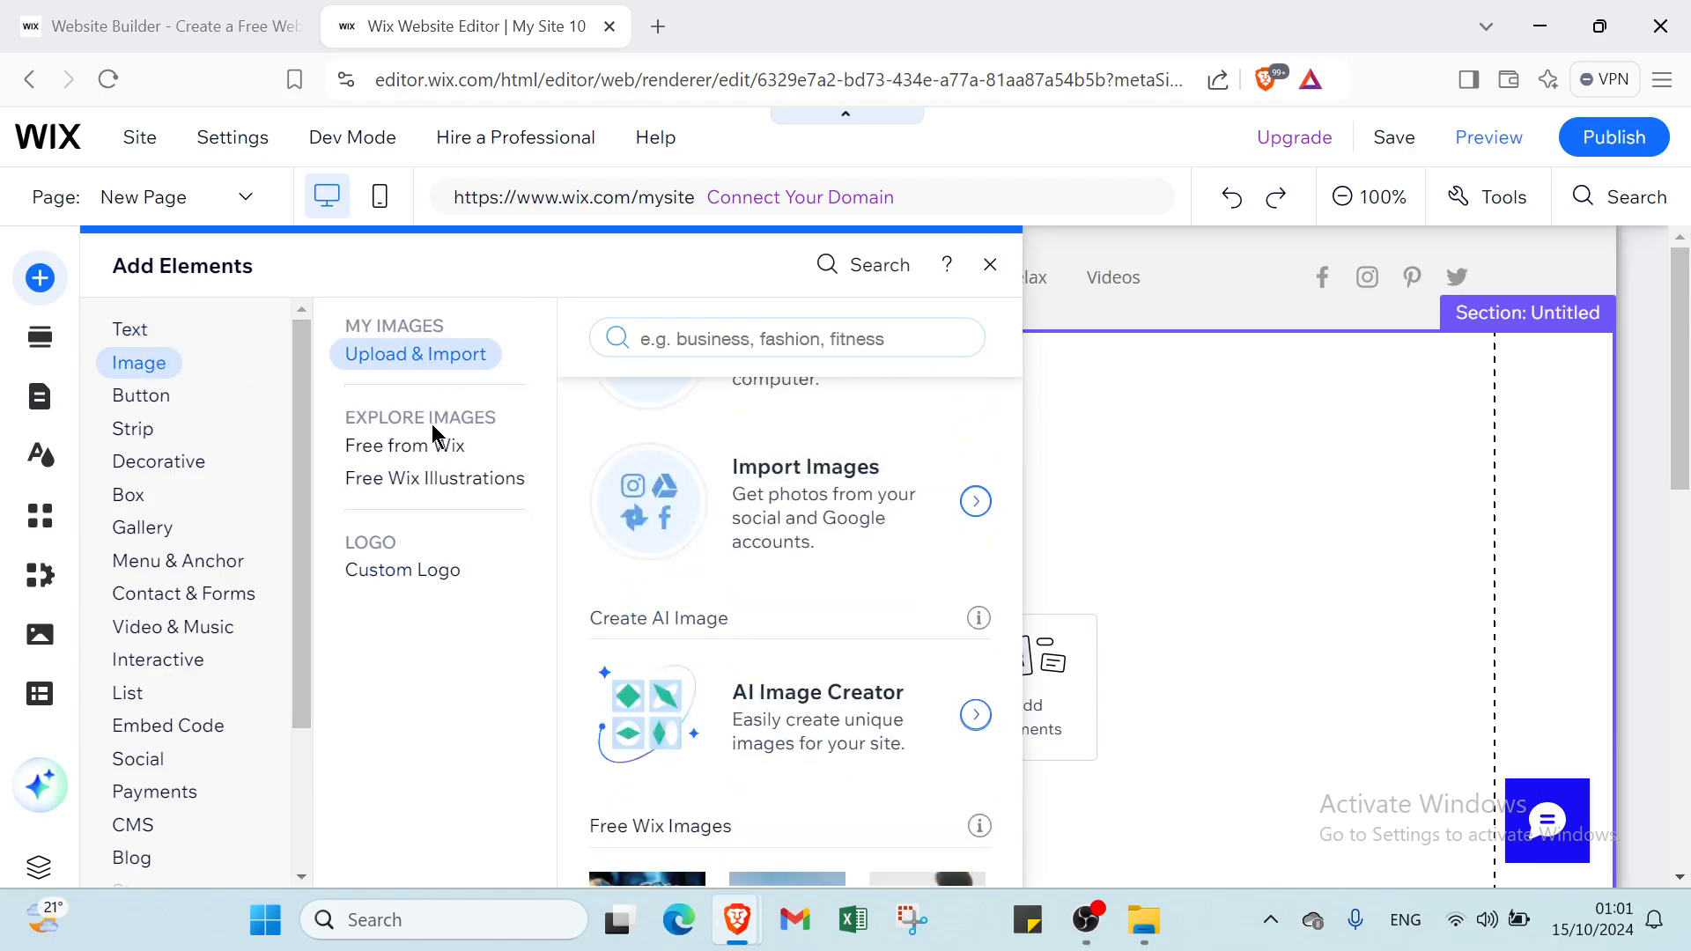
pyautogui.click(421, 449)
pyautogui.click(419, 479)
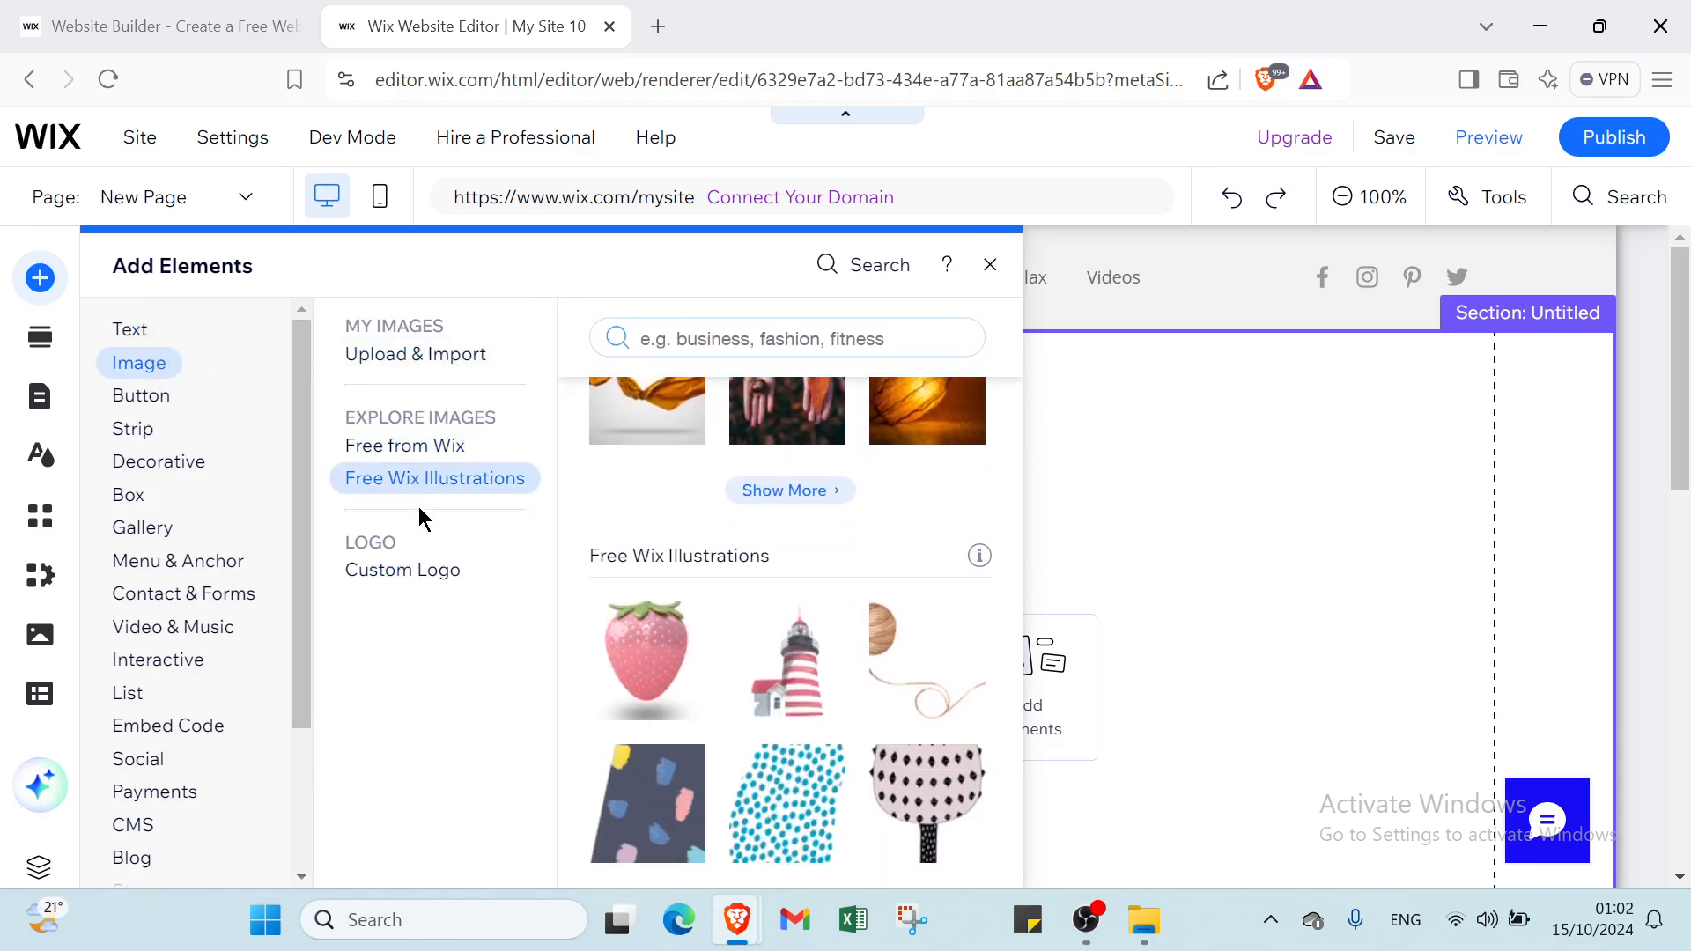
pyautogui.click(408, 568)
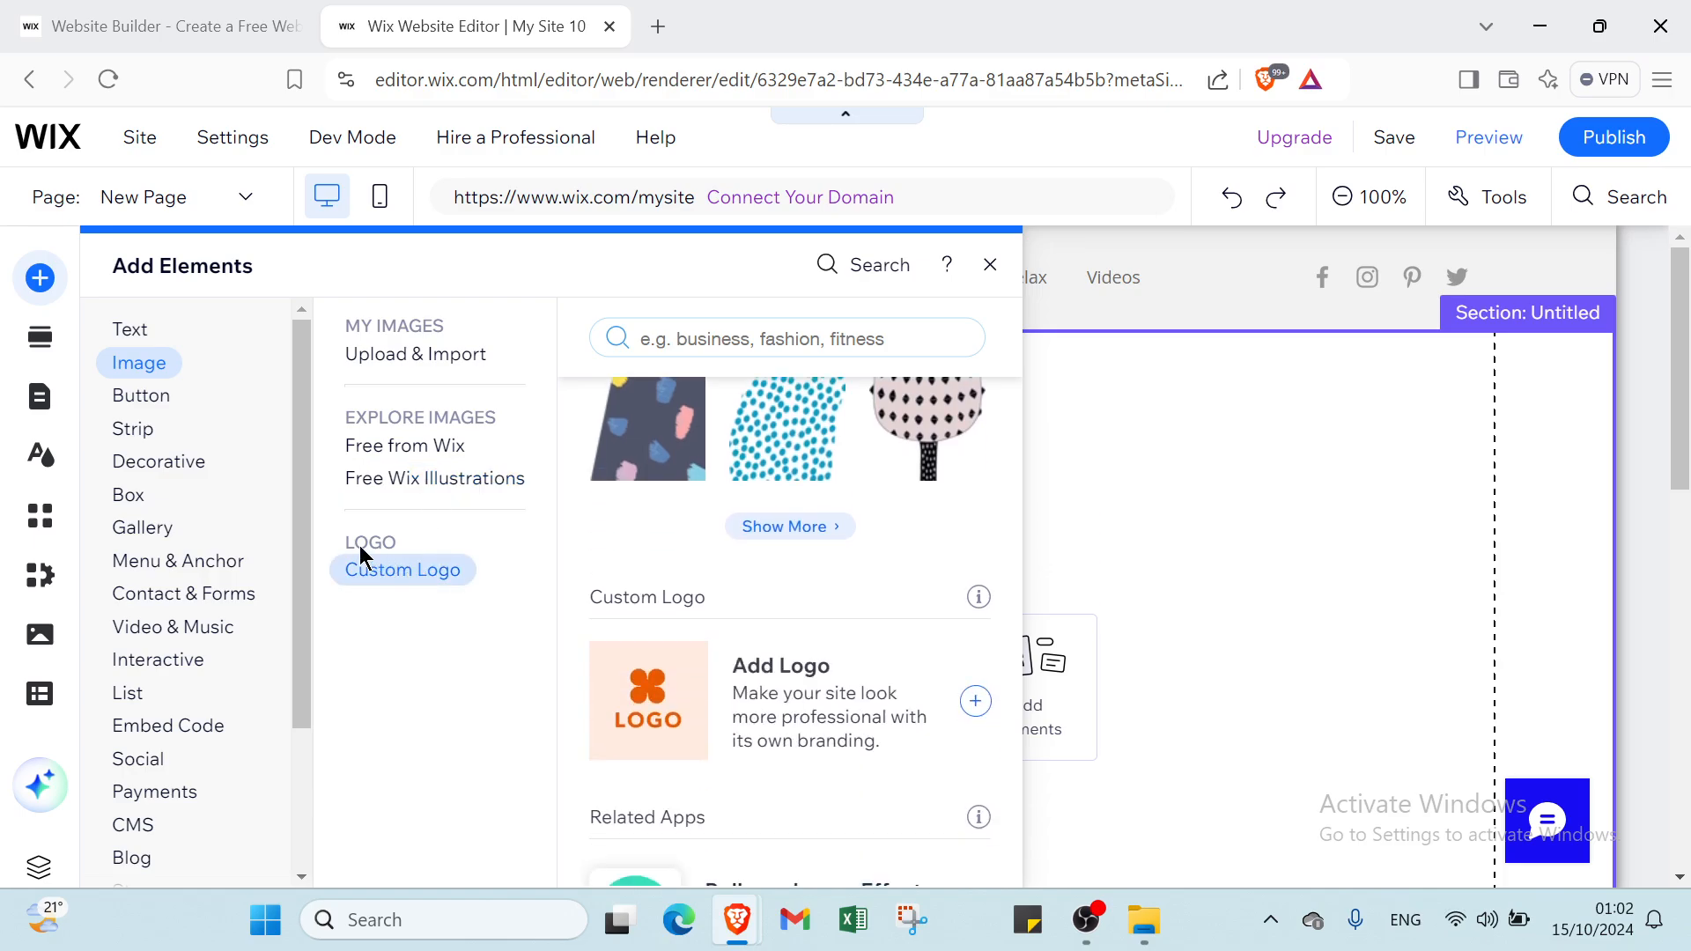
# Examine the button elements, including text & icon, icon, image, iTunes and document buttons.
pyautogui.click(143, 429)
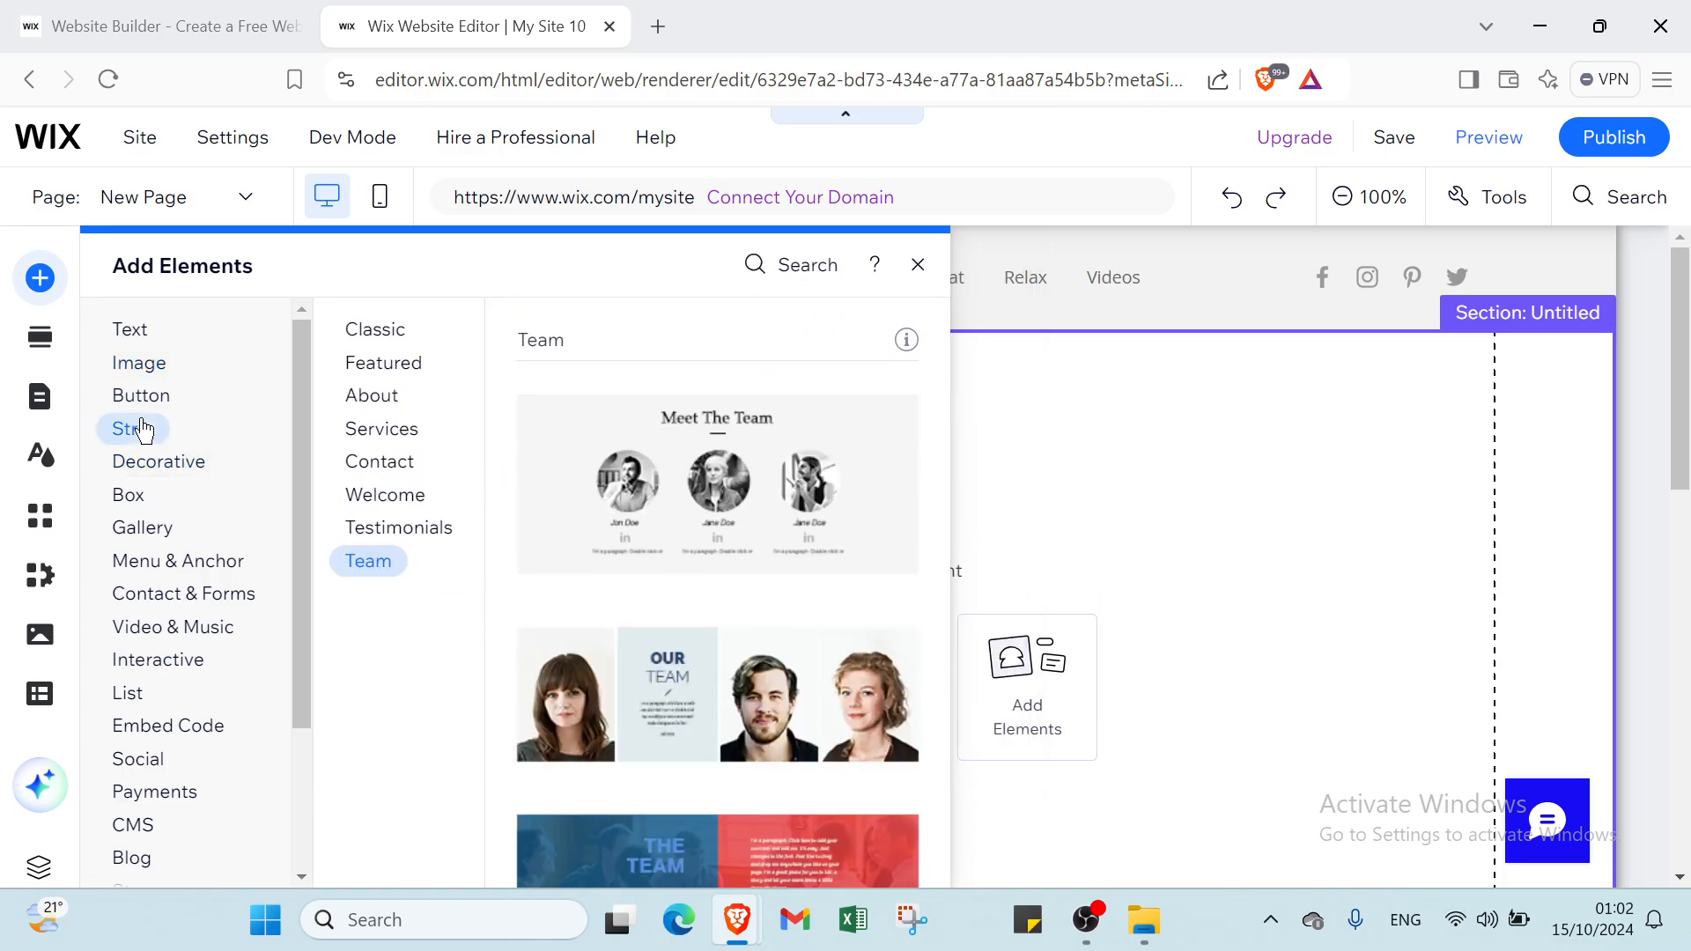
pyautogui.click(151, 363)
pyautogui.click(157, 398)
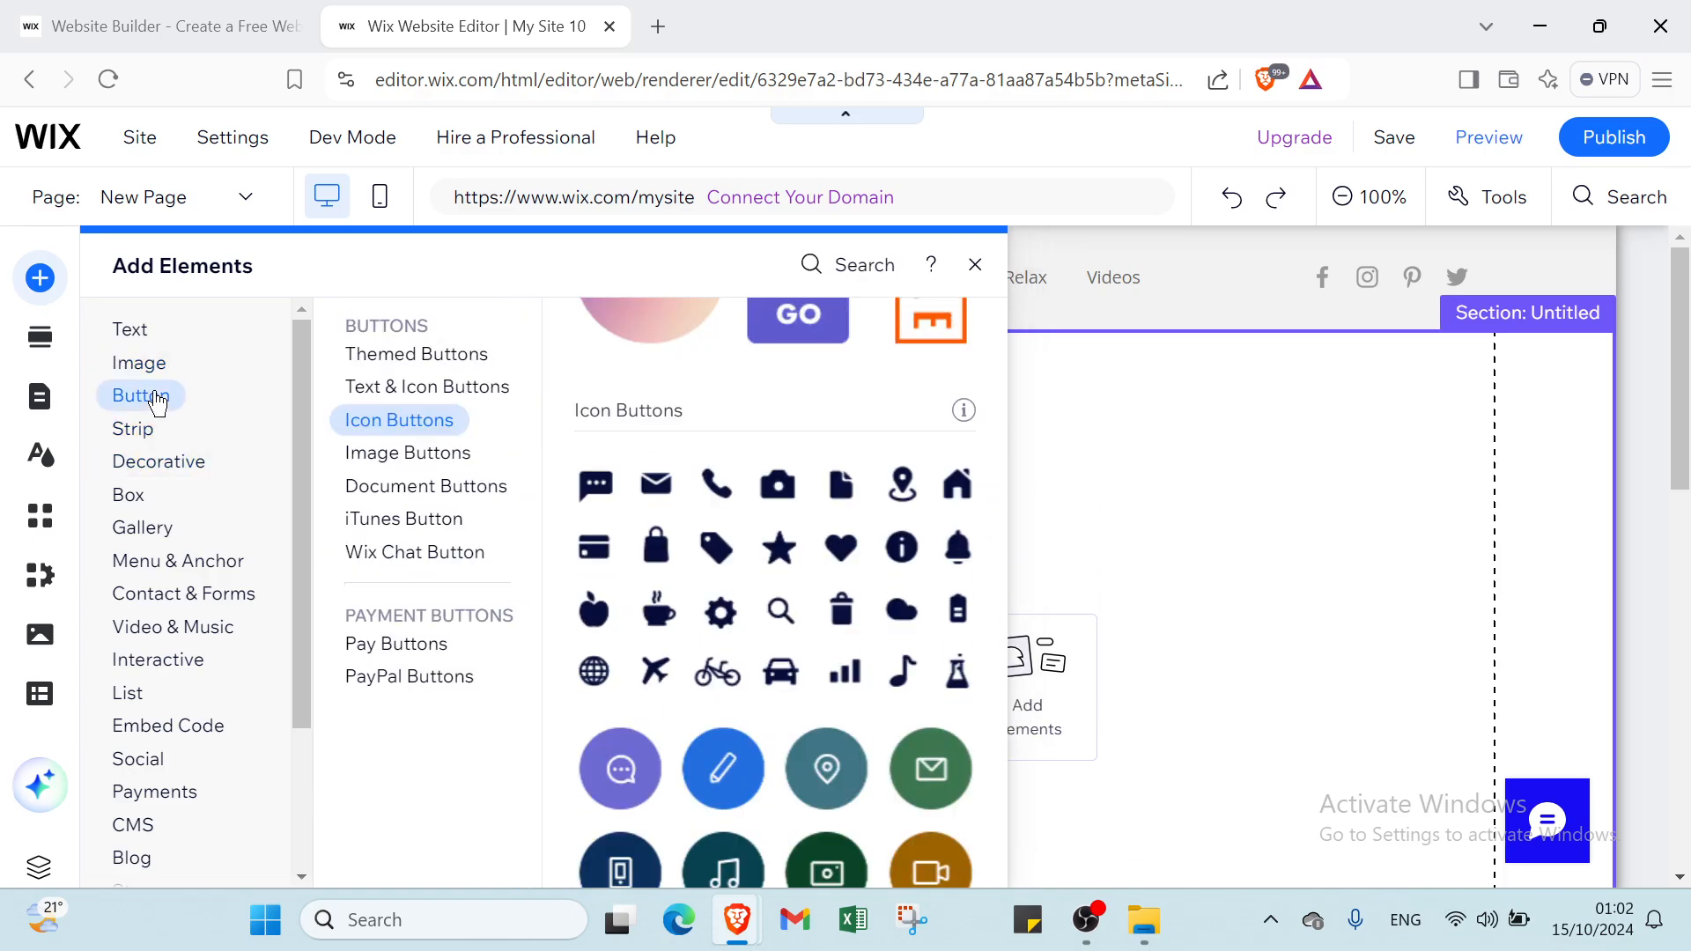
pyautogui.click(408, 453)
pyautogui.click(410, 388)
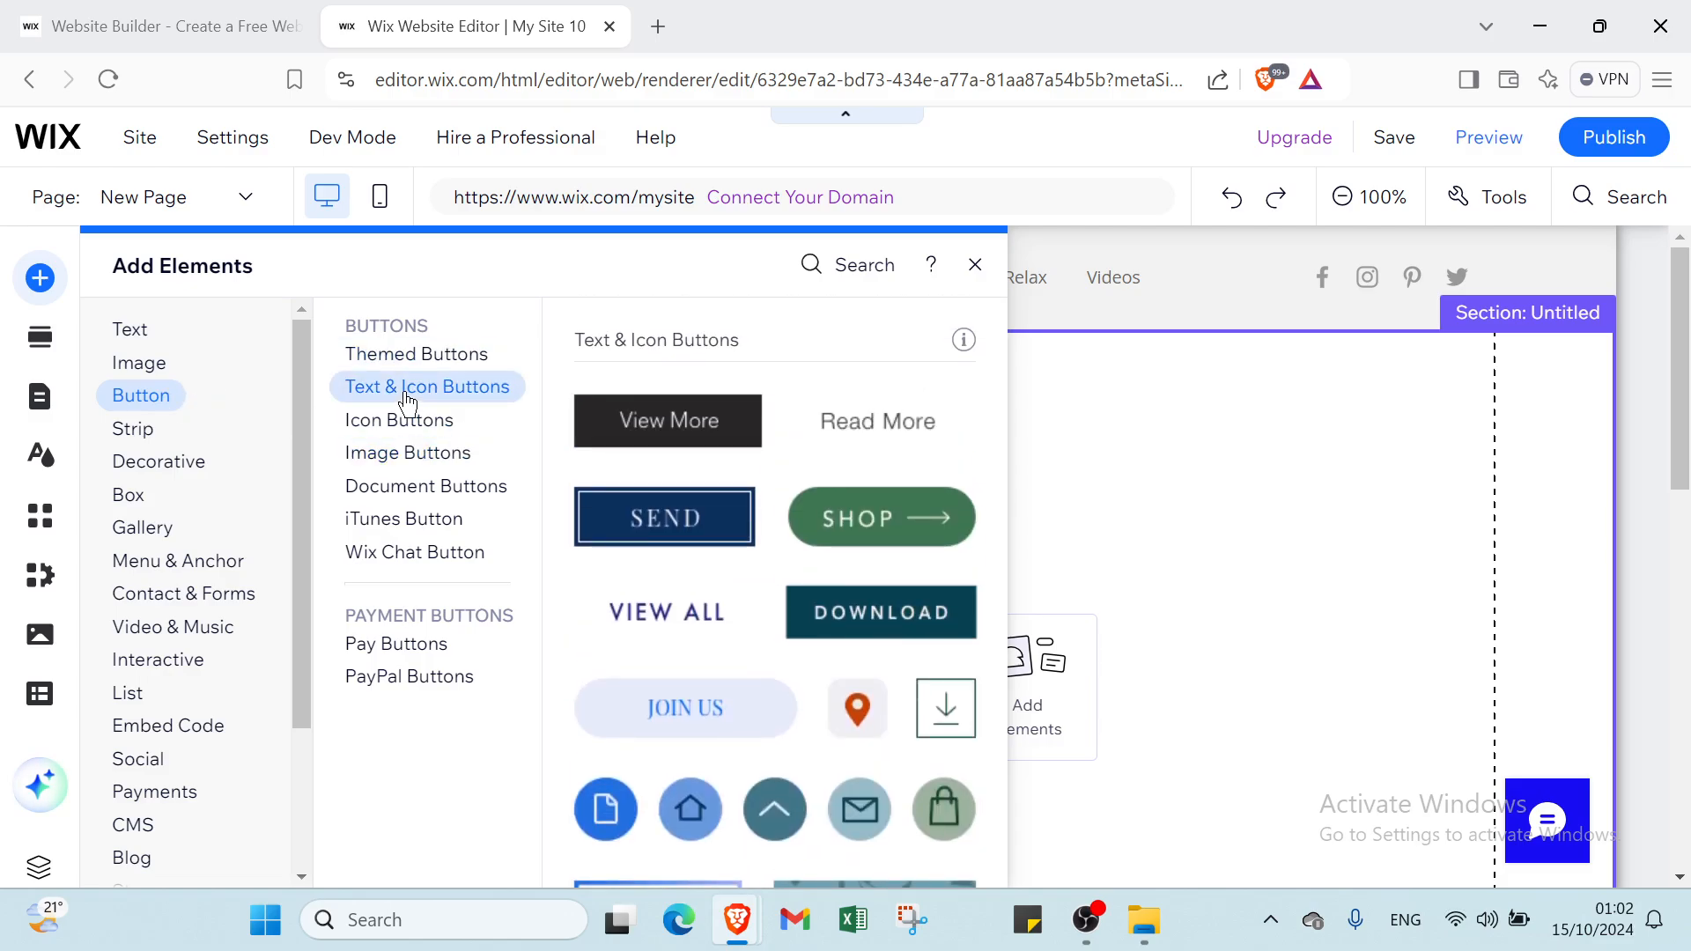
pyautogui.click(405, 452)
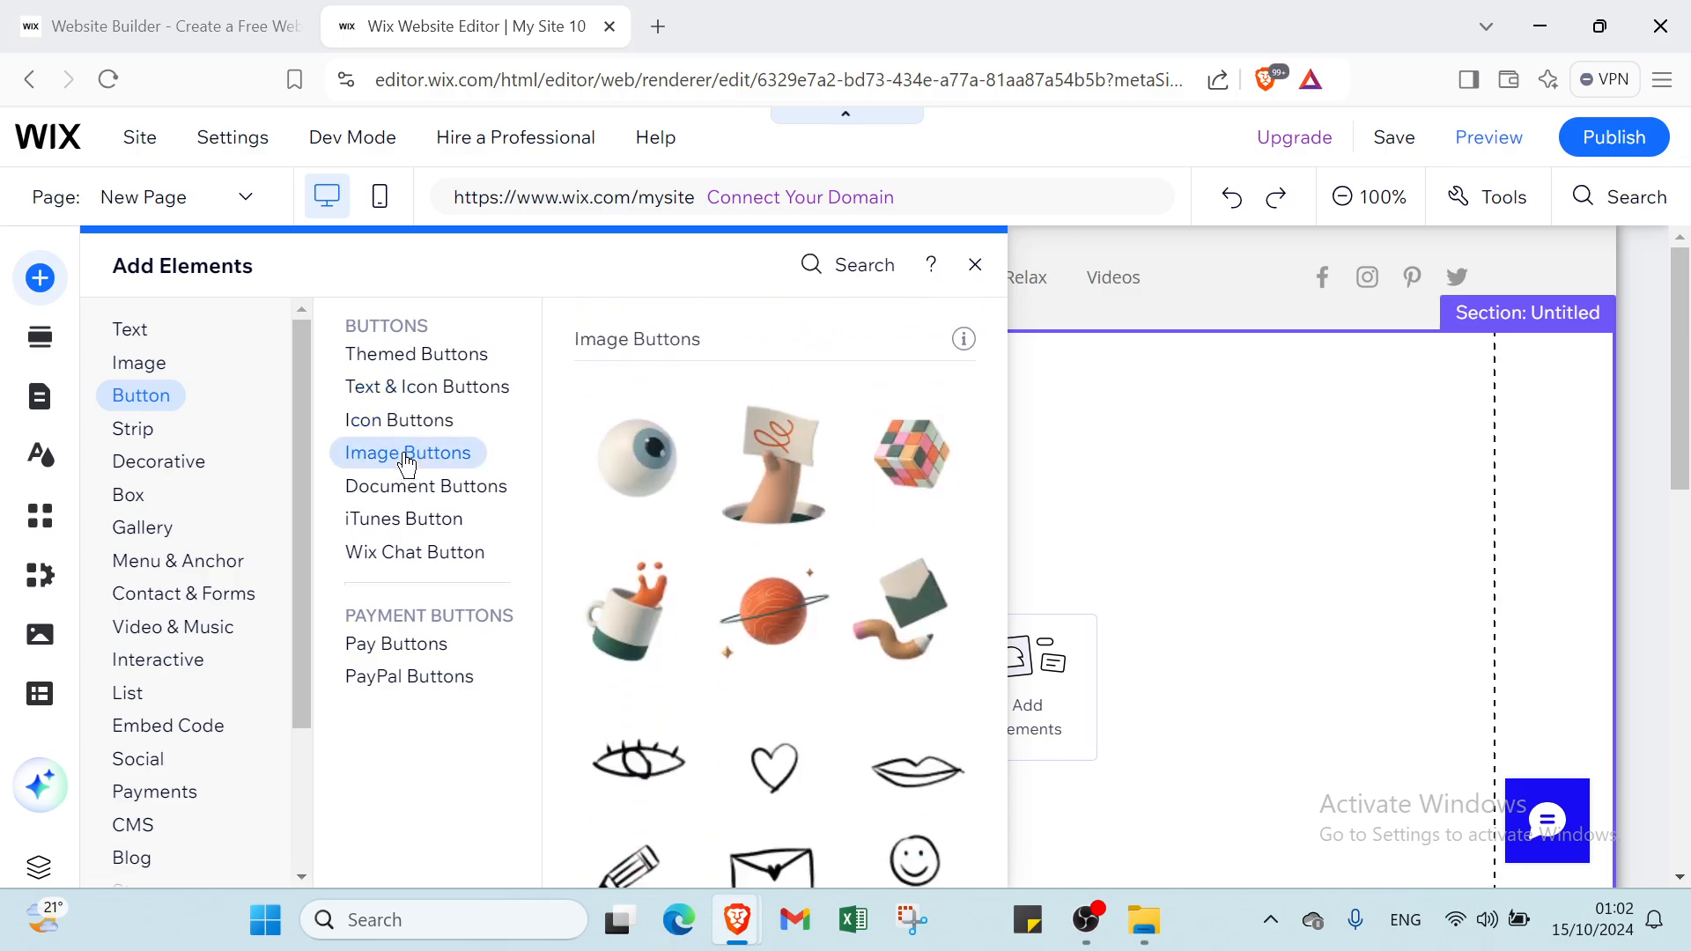
pyautogui.click(404, 429)
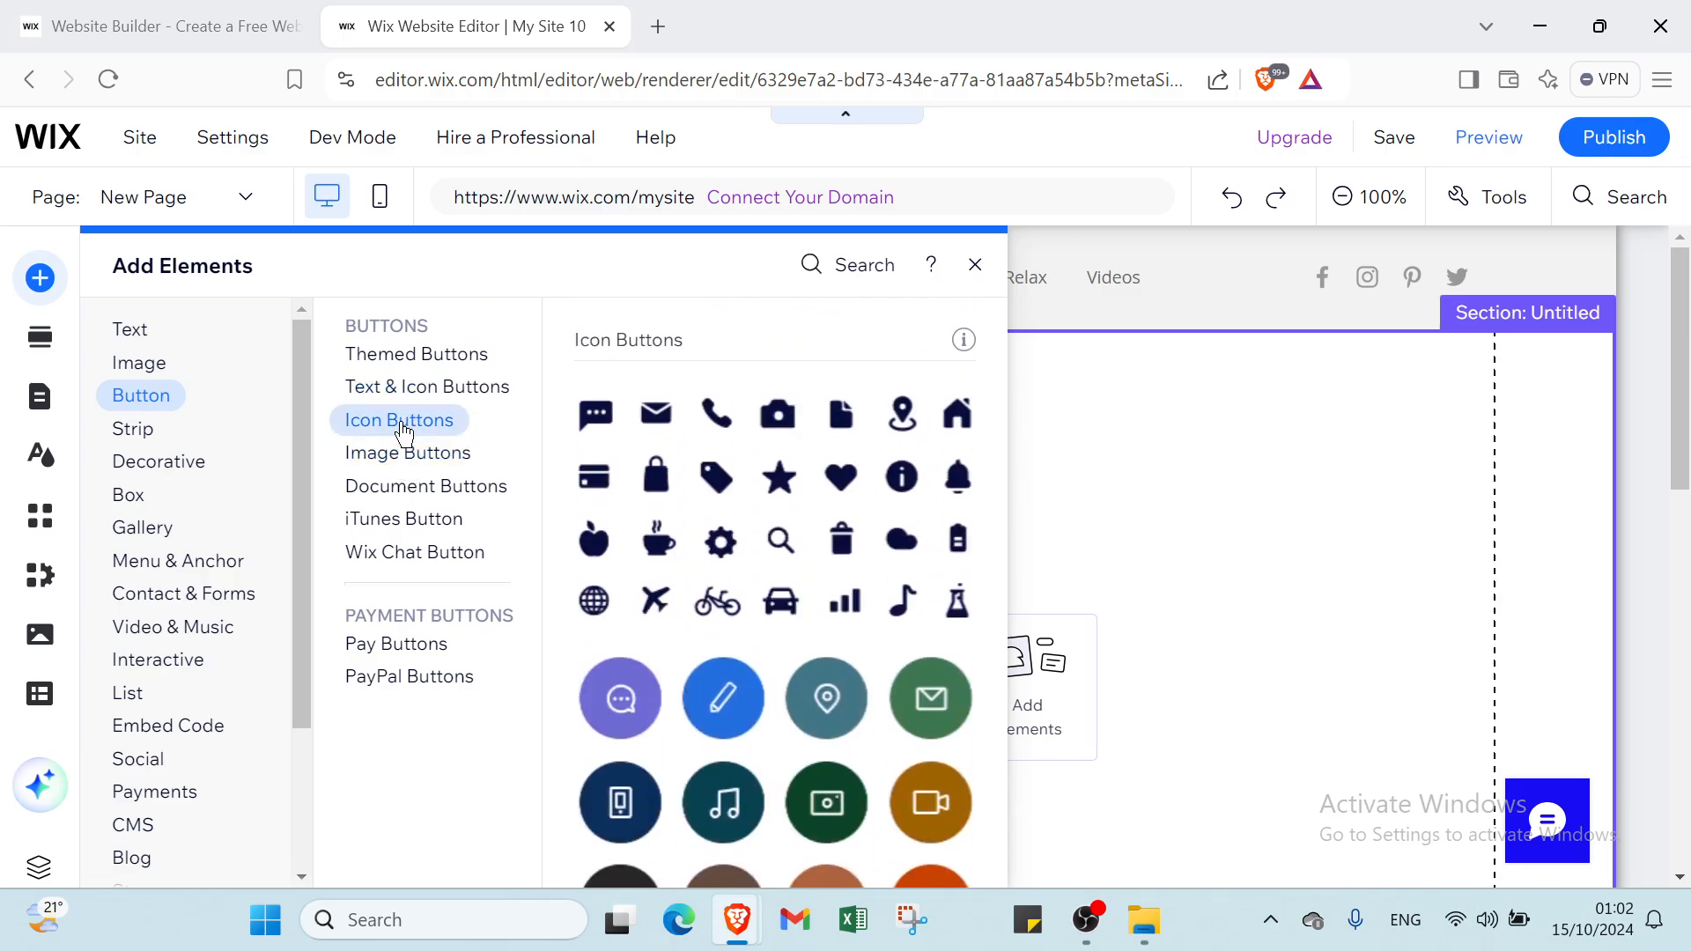
pyautogui.click(425, 521)
pyautogui.click(445, 489)
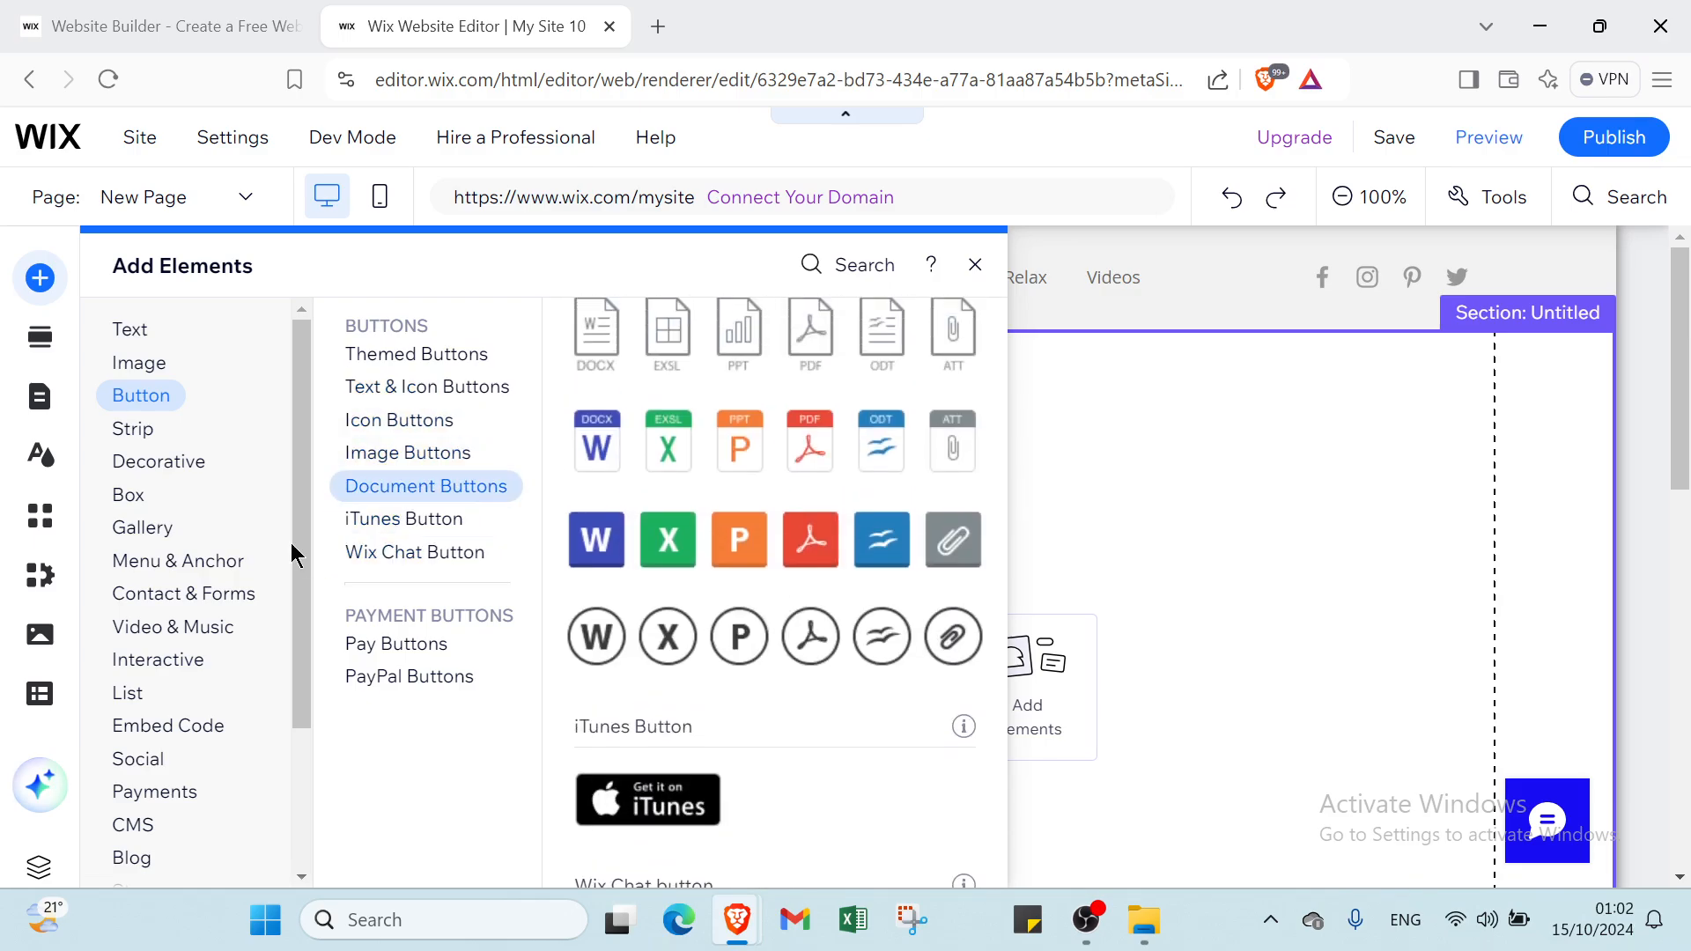
# Examine the strip elements, including the Classic, About, Services and Contact designs.
pyautogui.click(177, 463)
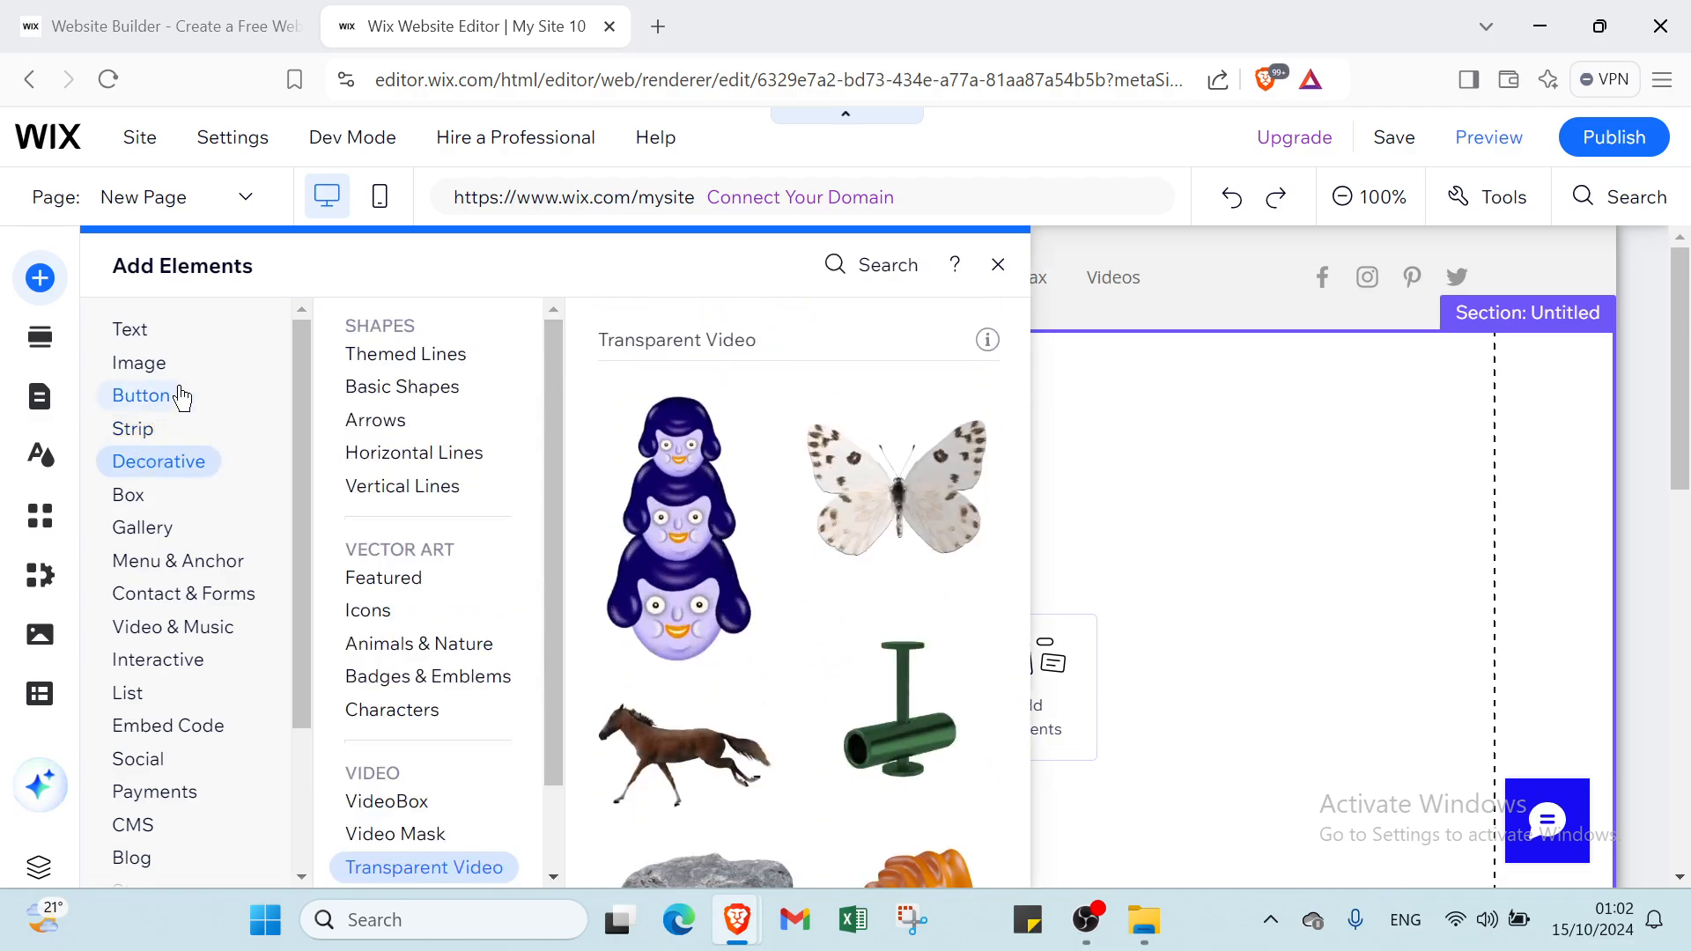
pyautogui.click(176, 399)
pyautogui.click(160, 430)
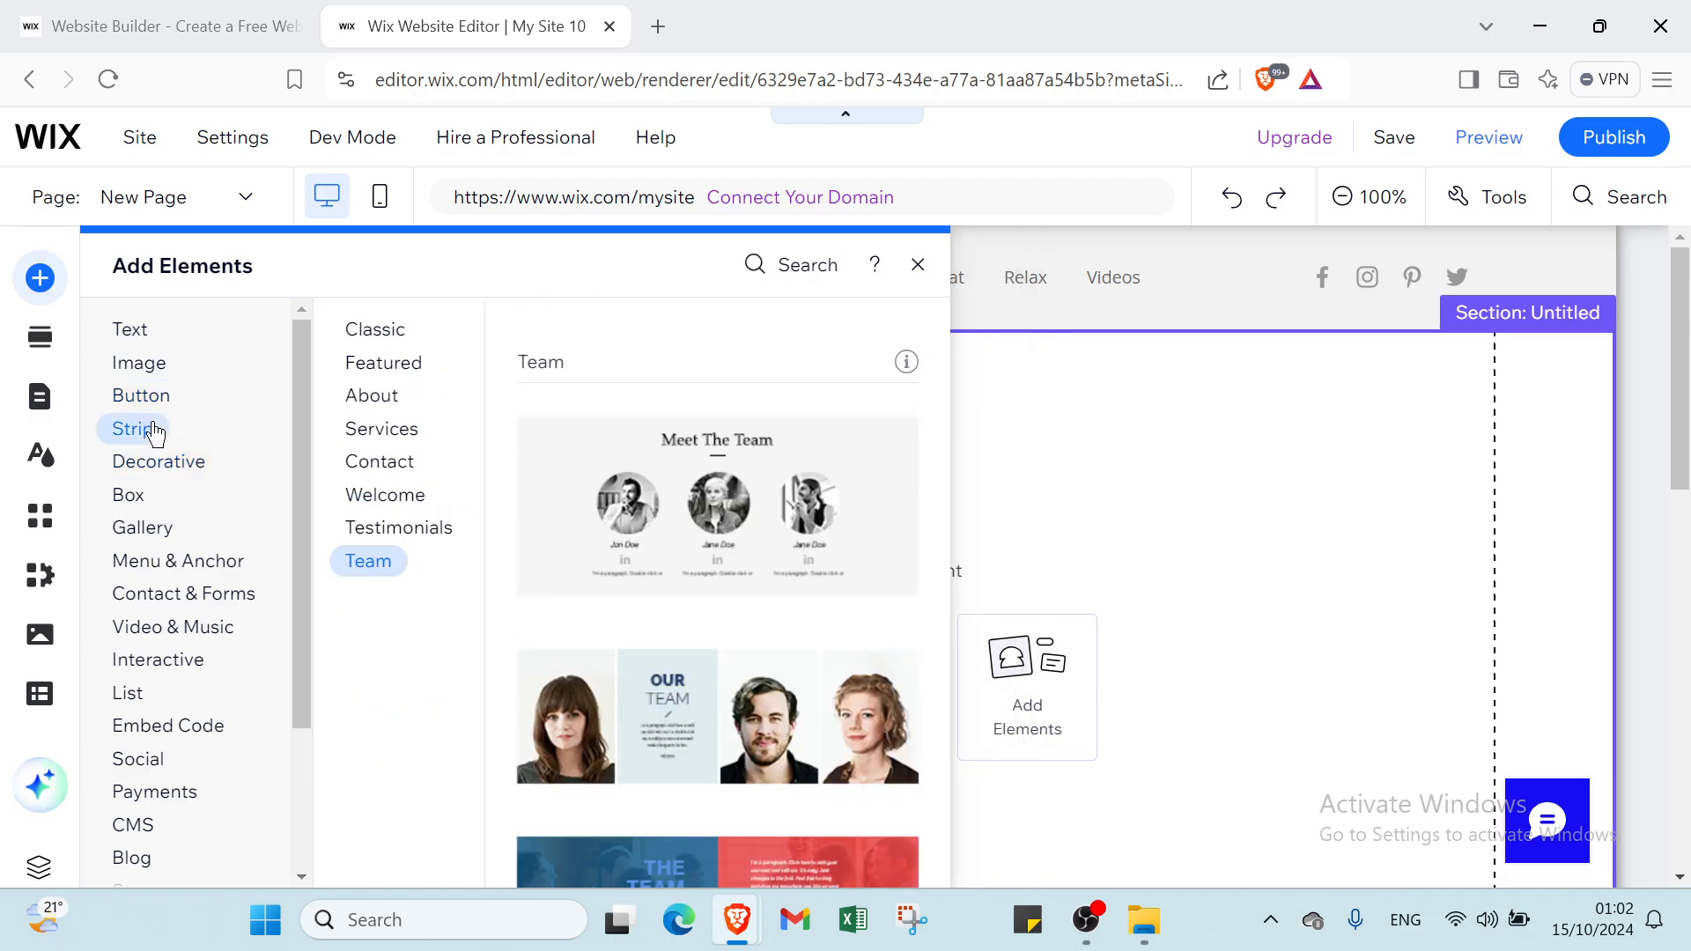
pyautogui.click(407, 338)
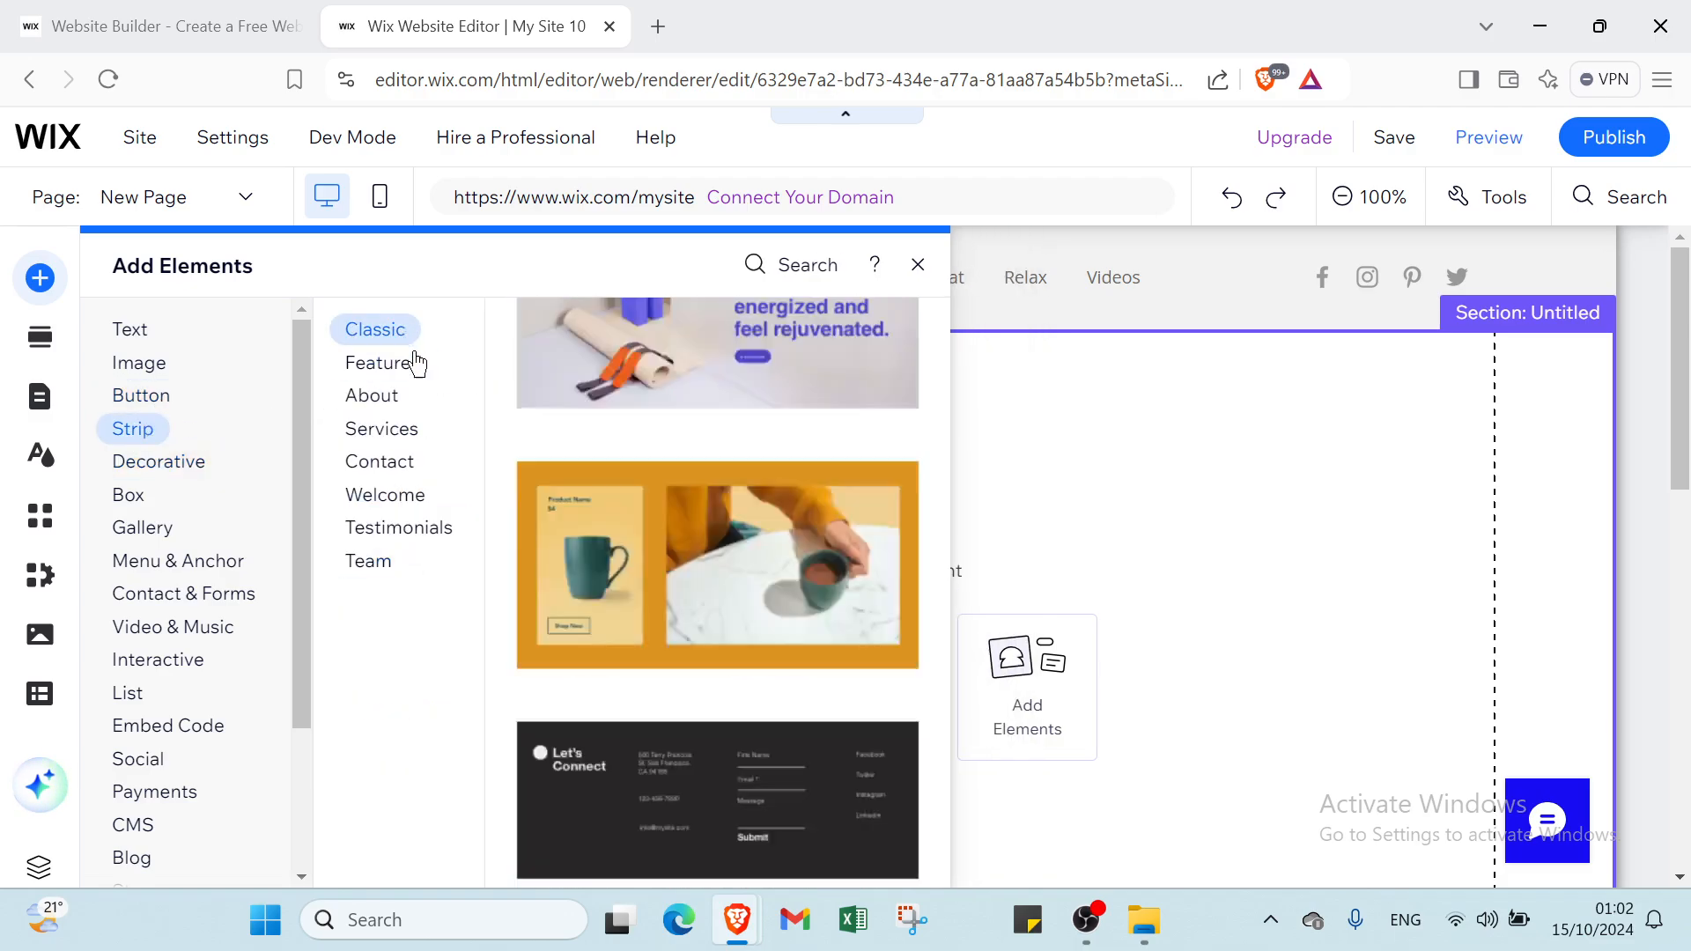
pyautogui.click(384, 401)
pyautogui.click(384, 431)
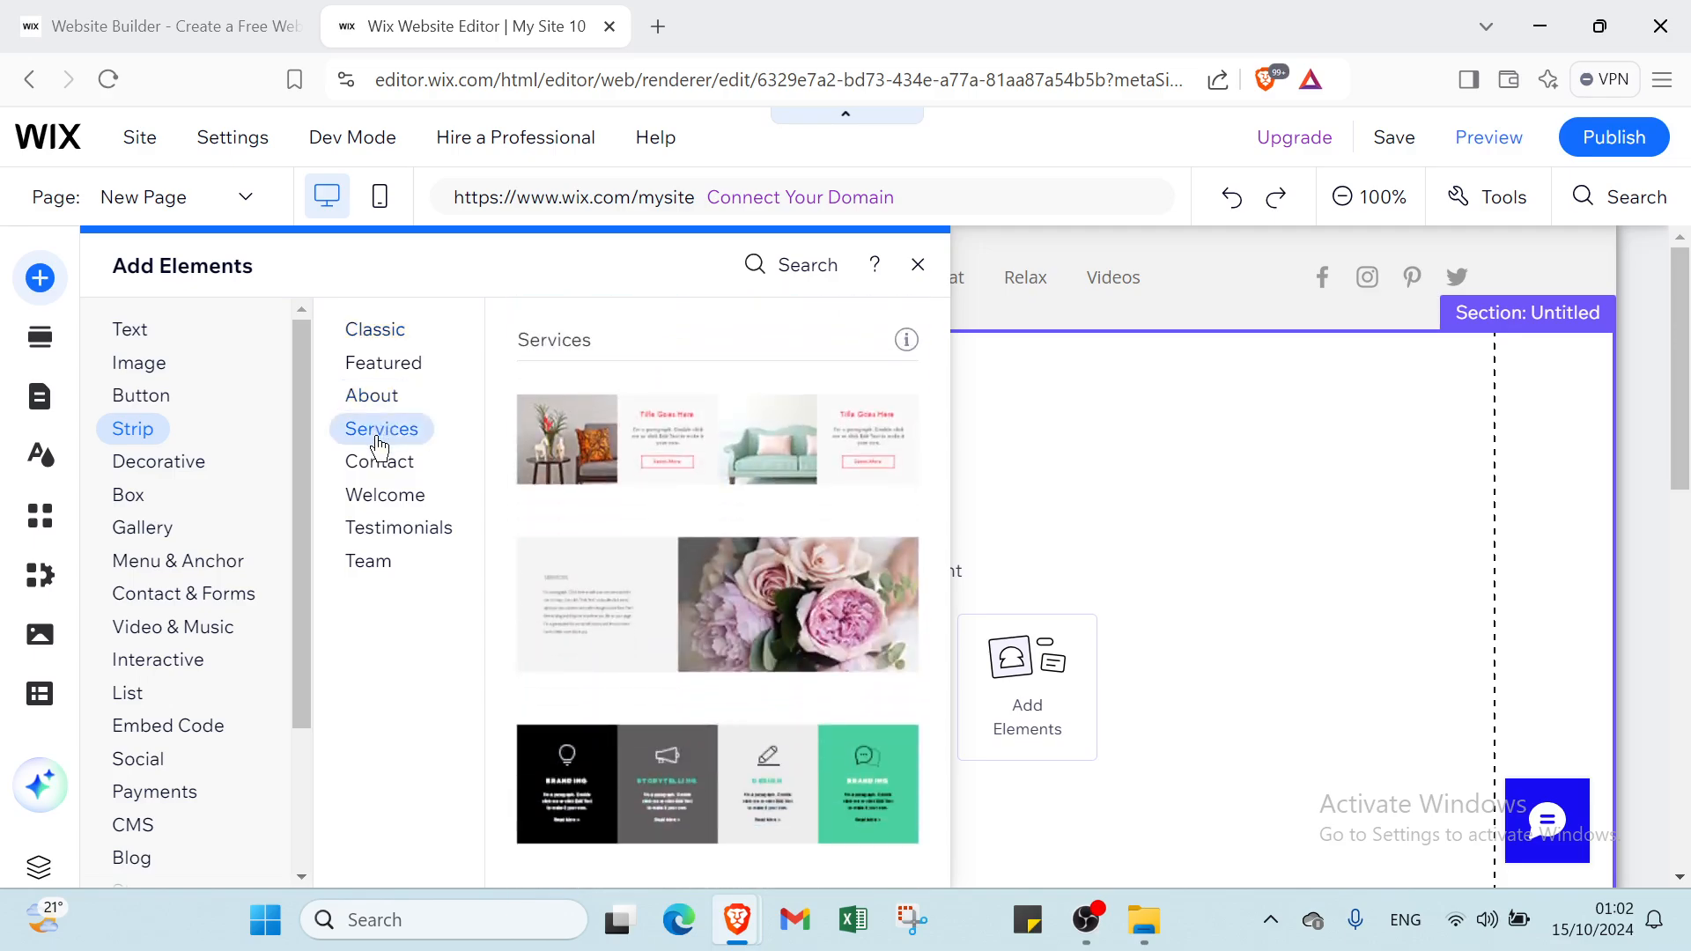
pyautogui.click(380, 457)
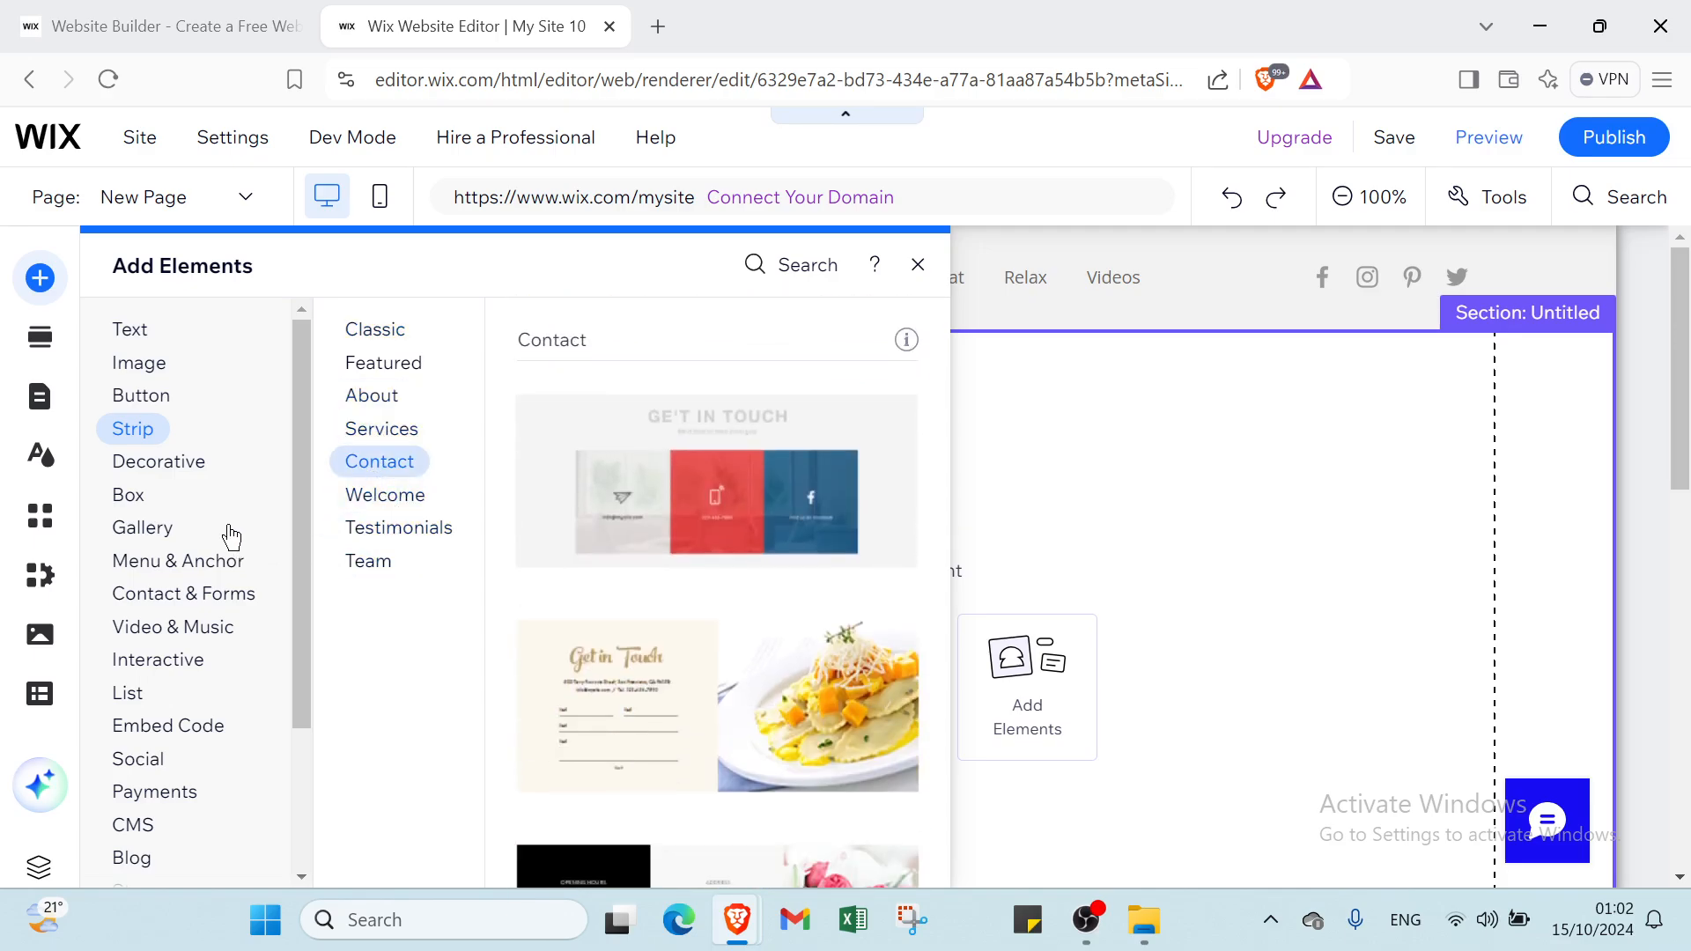
# Look through the decorative elements with their horizontal lines, then the Box, Gallery and Menu & Anchor elements.
pyautogui.click(194, 480)
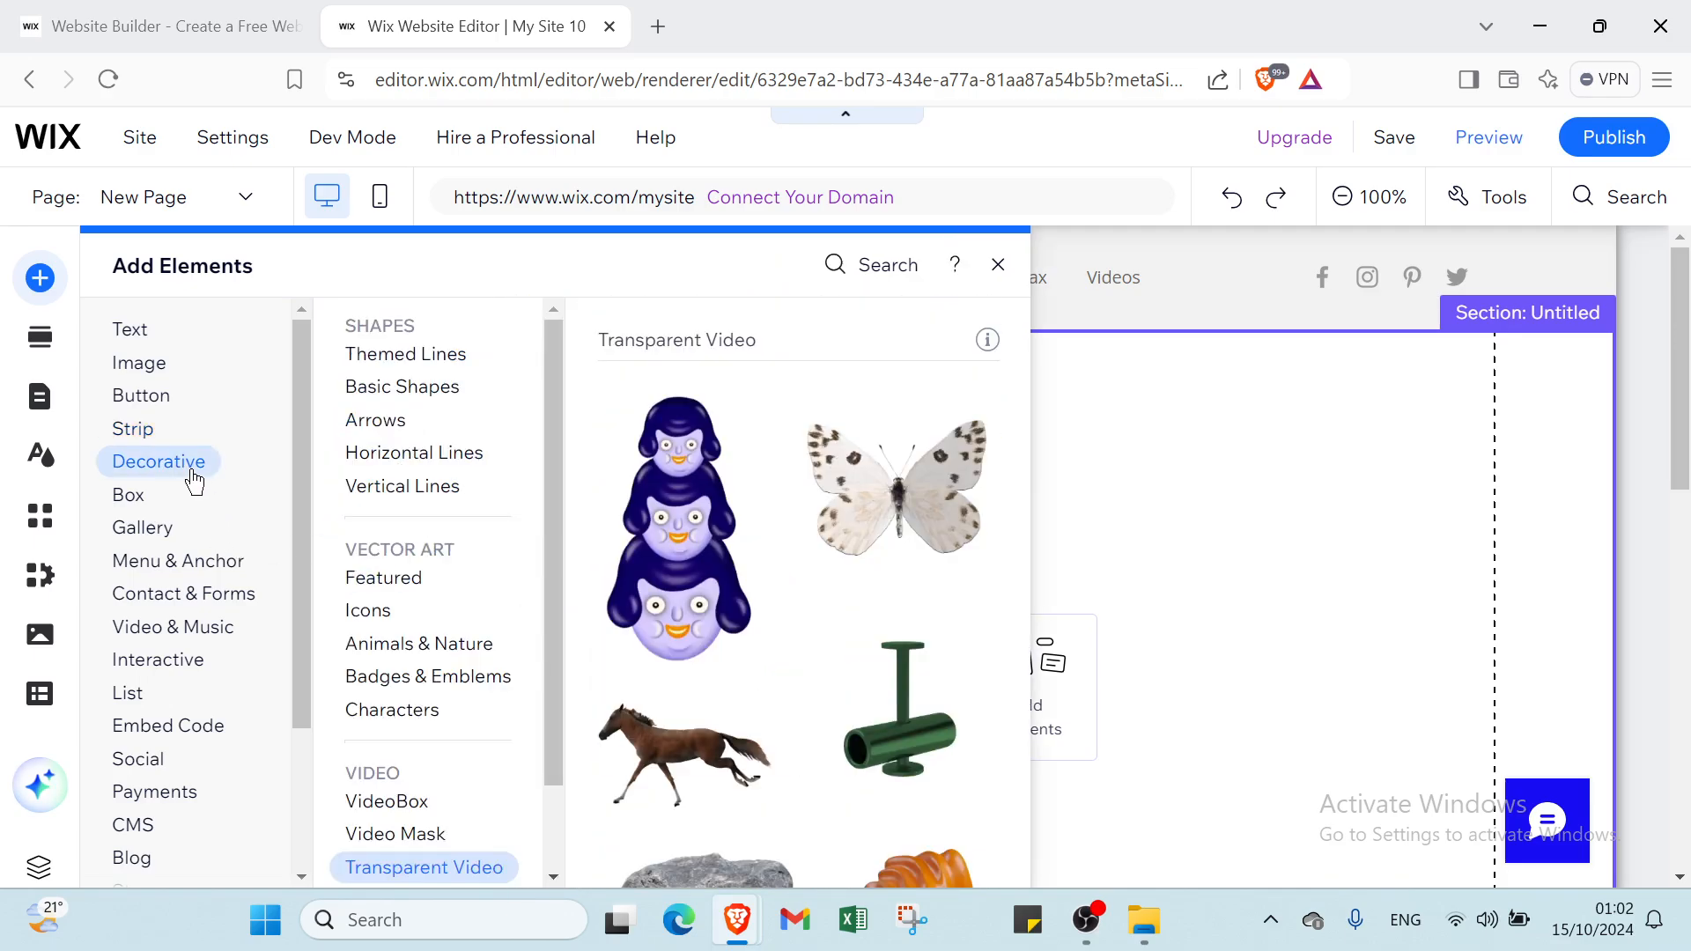
pyautogui.click(361, 452)
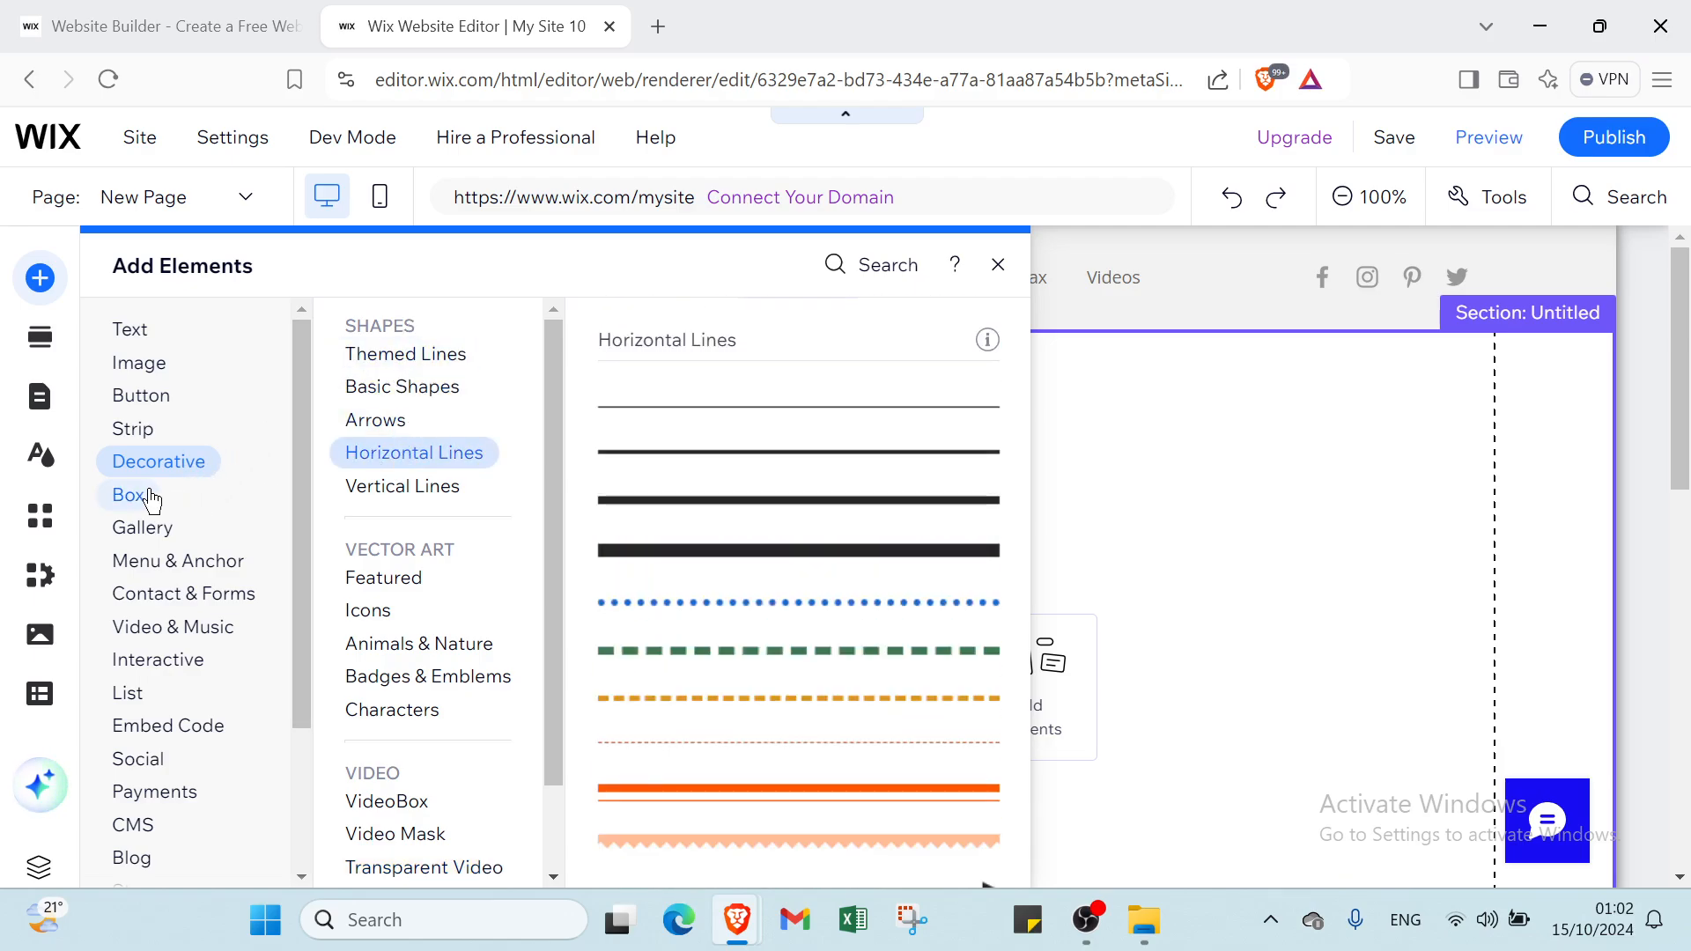
pyautogui.click(124, 497)
pyautogui.click(124, 529)
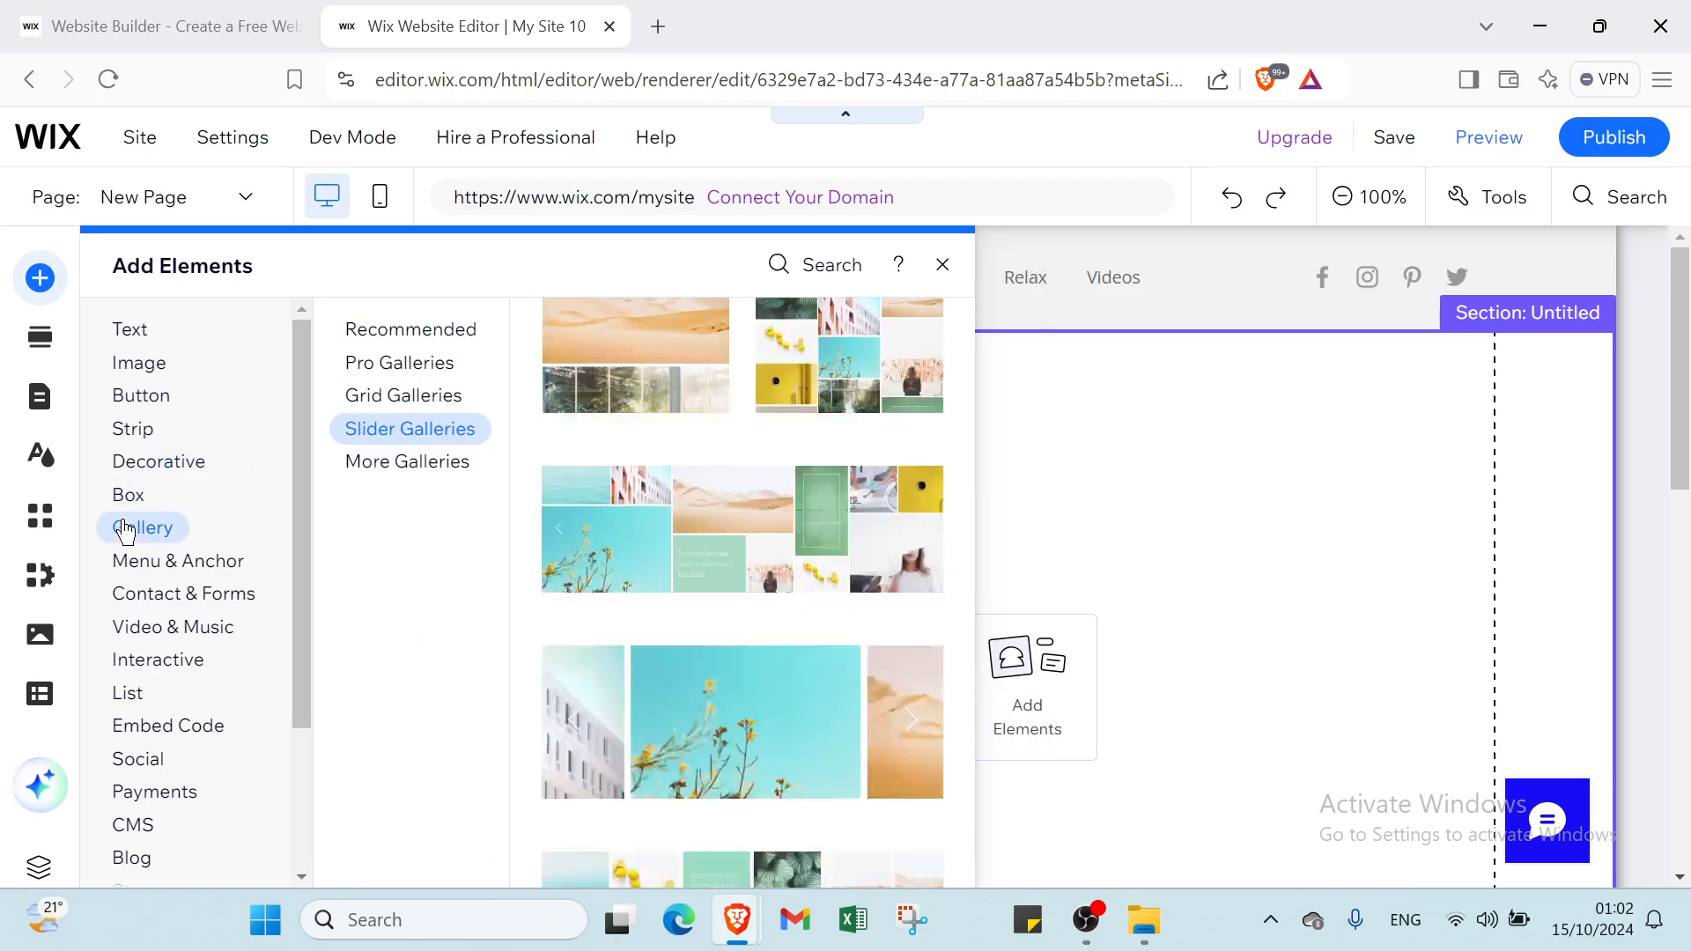
pyautogui.click(124, 559)
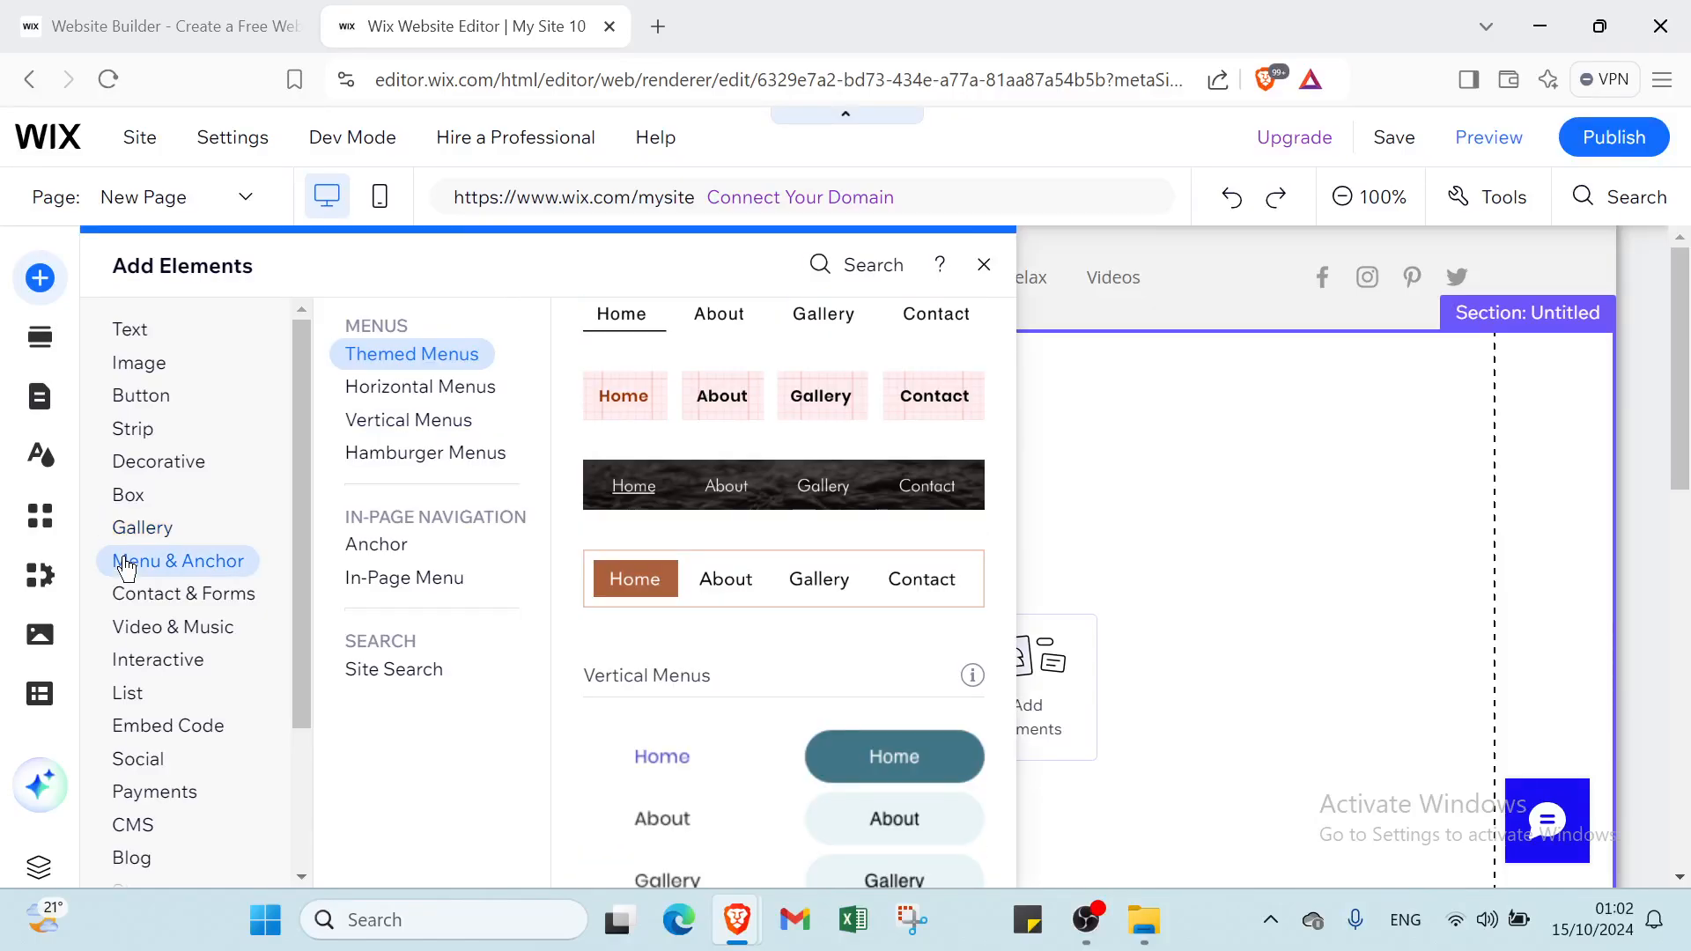
pyautogui.scroll(-1, 124, 555)
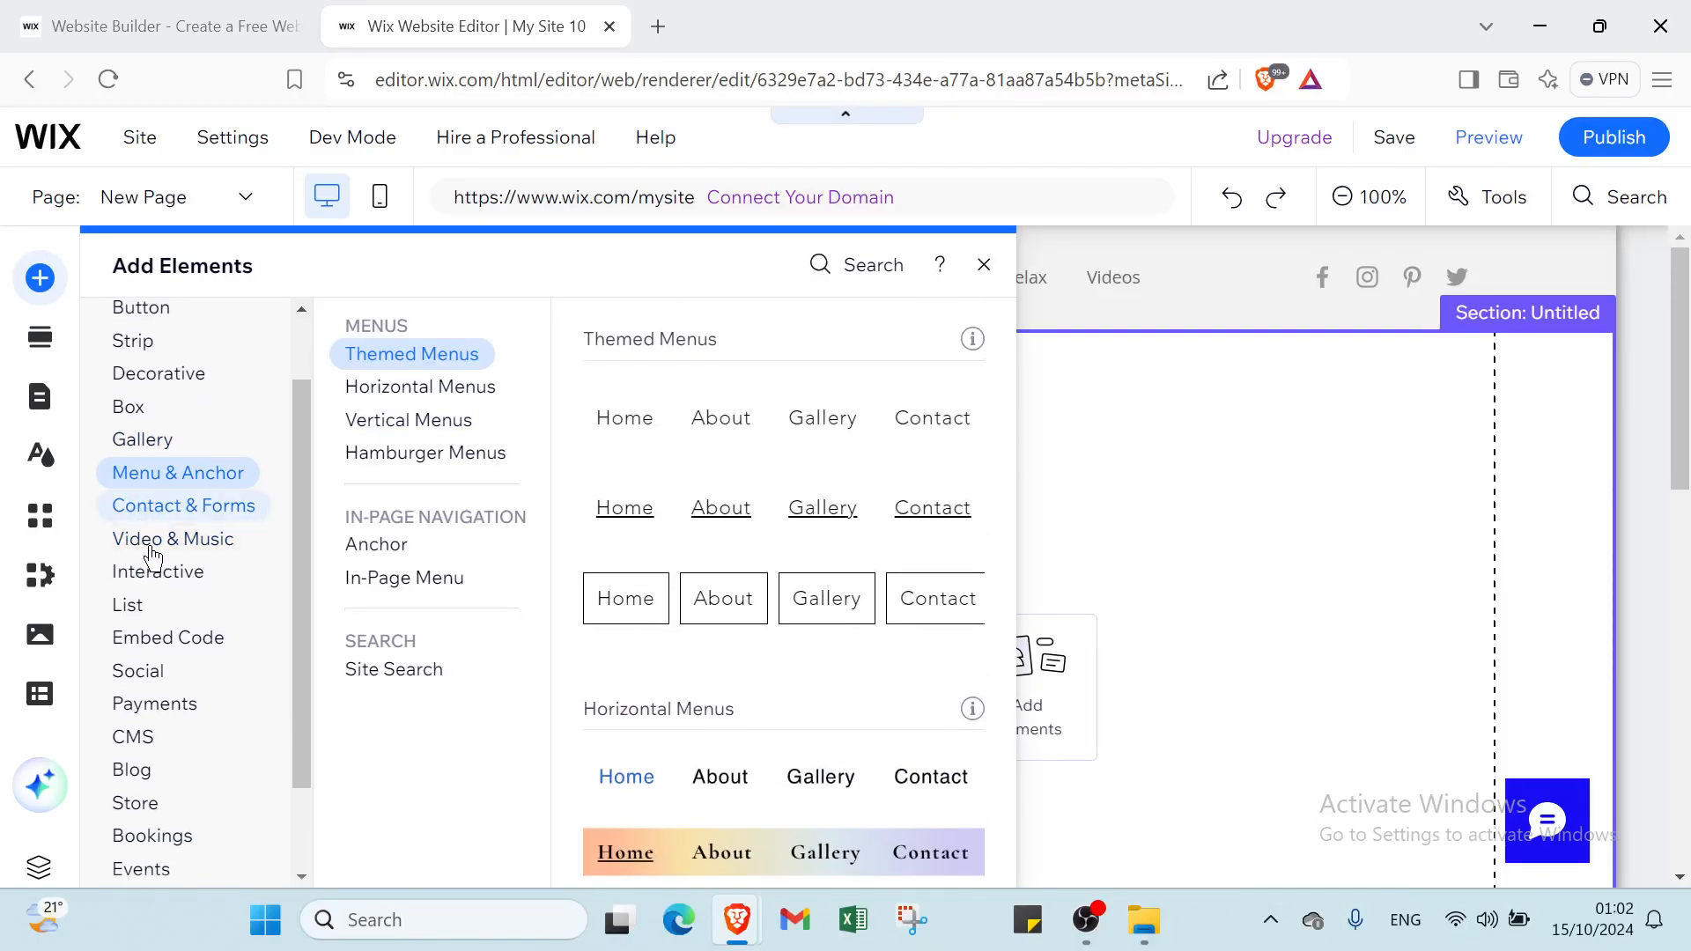
# Look through the Interactive, List, Embed Code, Social, Payments, CMS, Blog and Store elements.
pyautogui.click(161, 573)
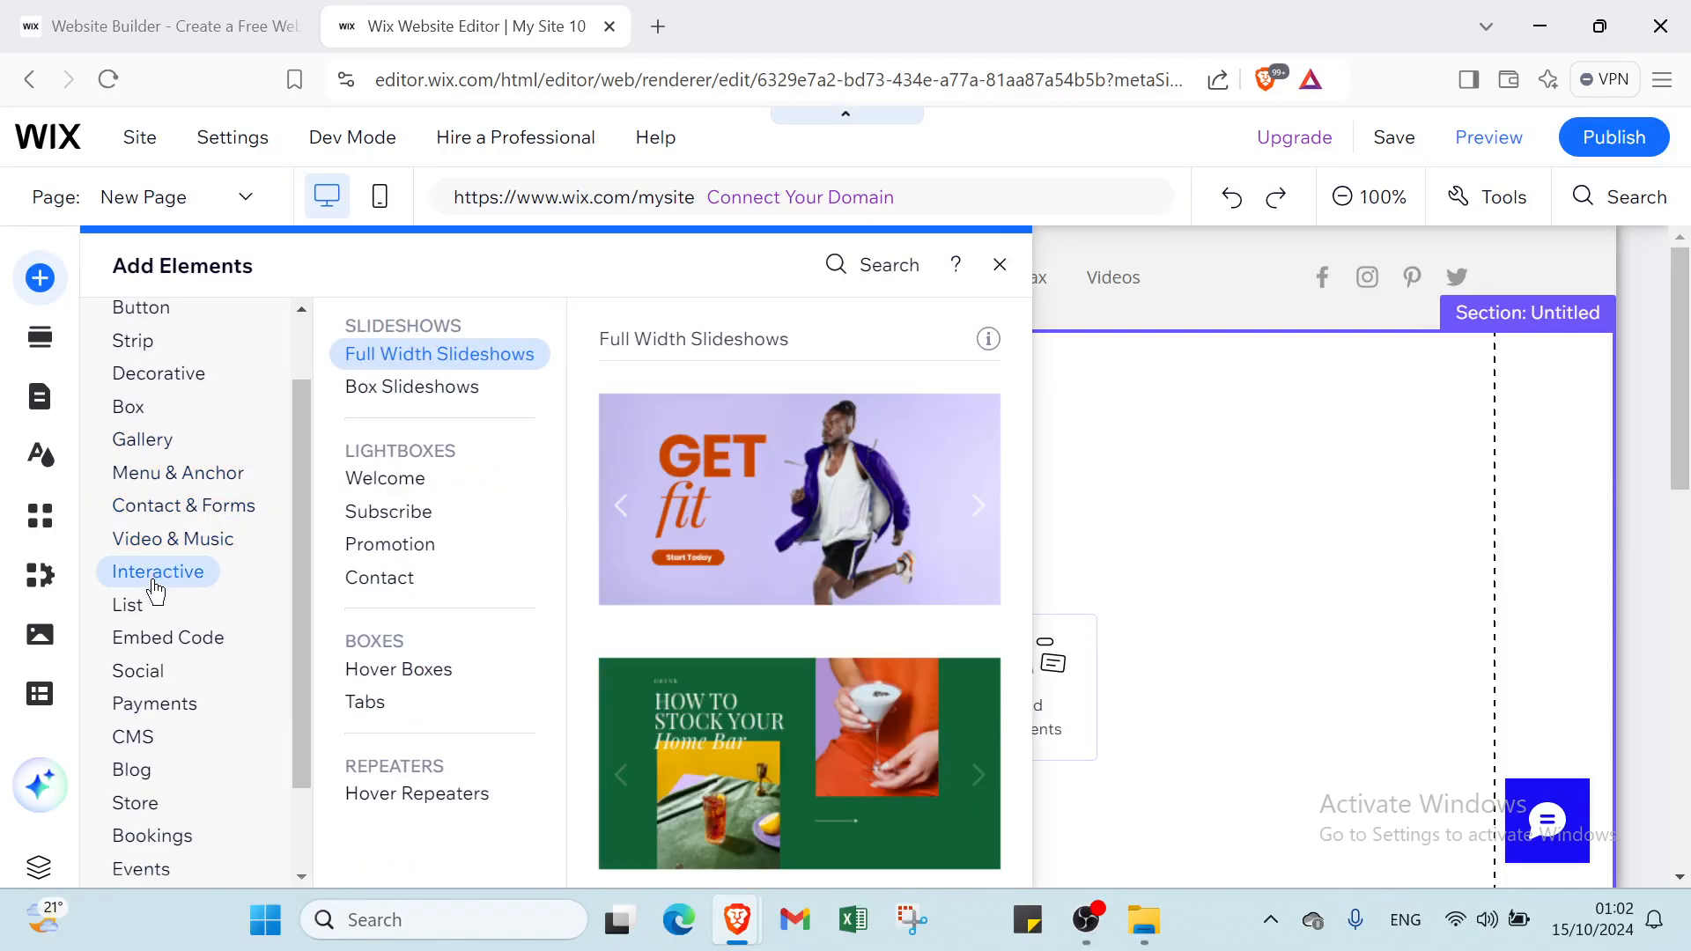
pyautogui.click(138, 607)
pyautogui.click(134, 641)
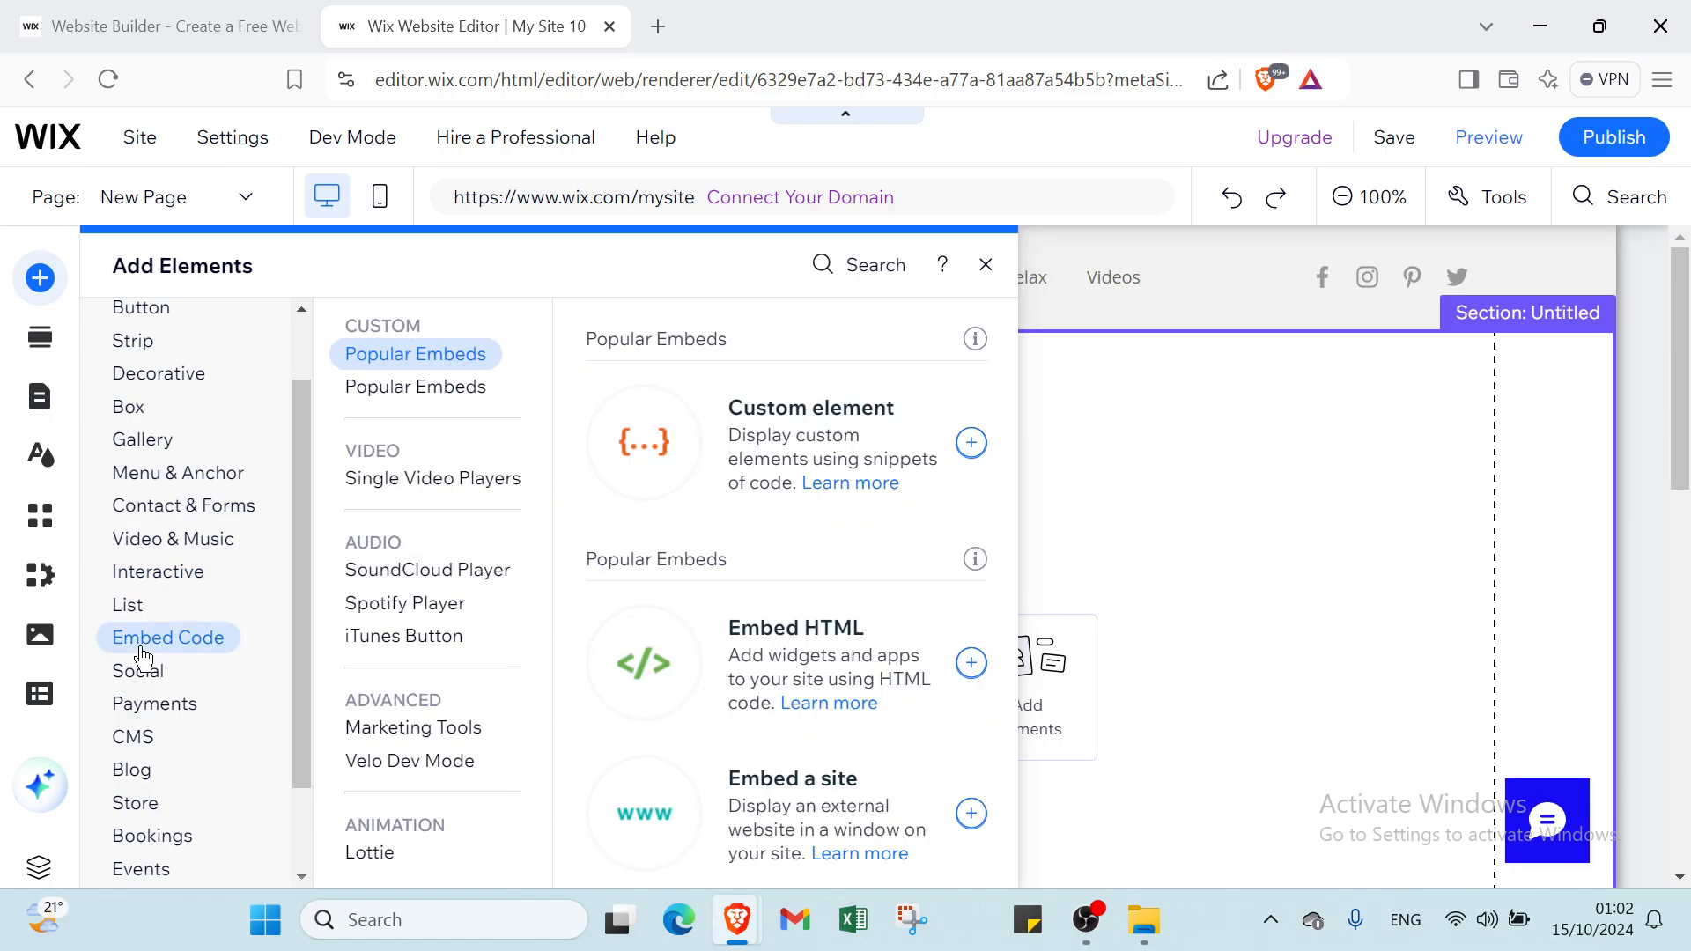
pyautogui.click(132, 673)
pyautogui.click(134, 707)
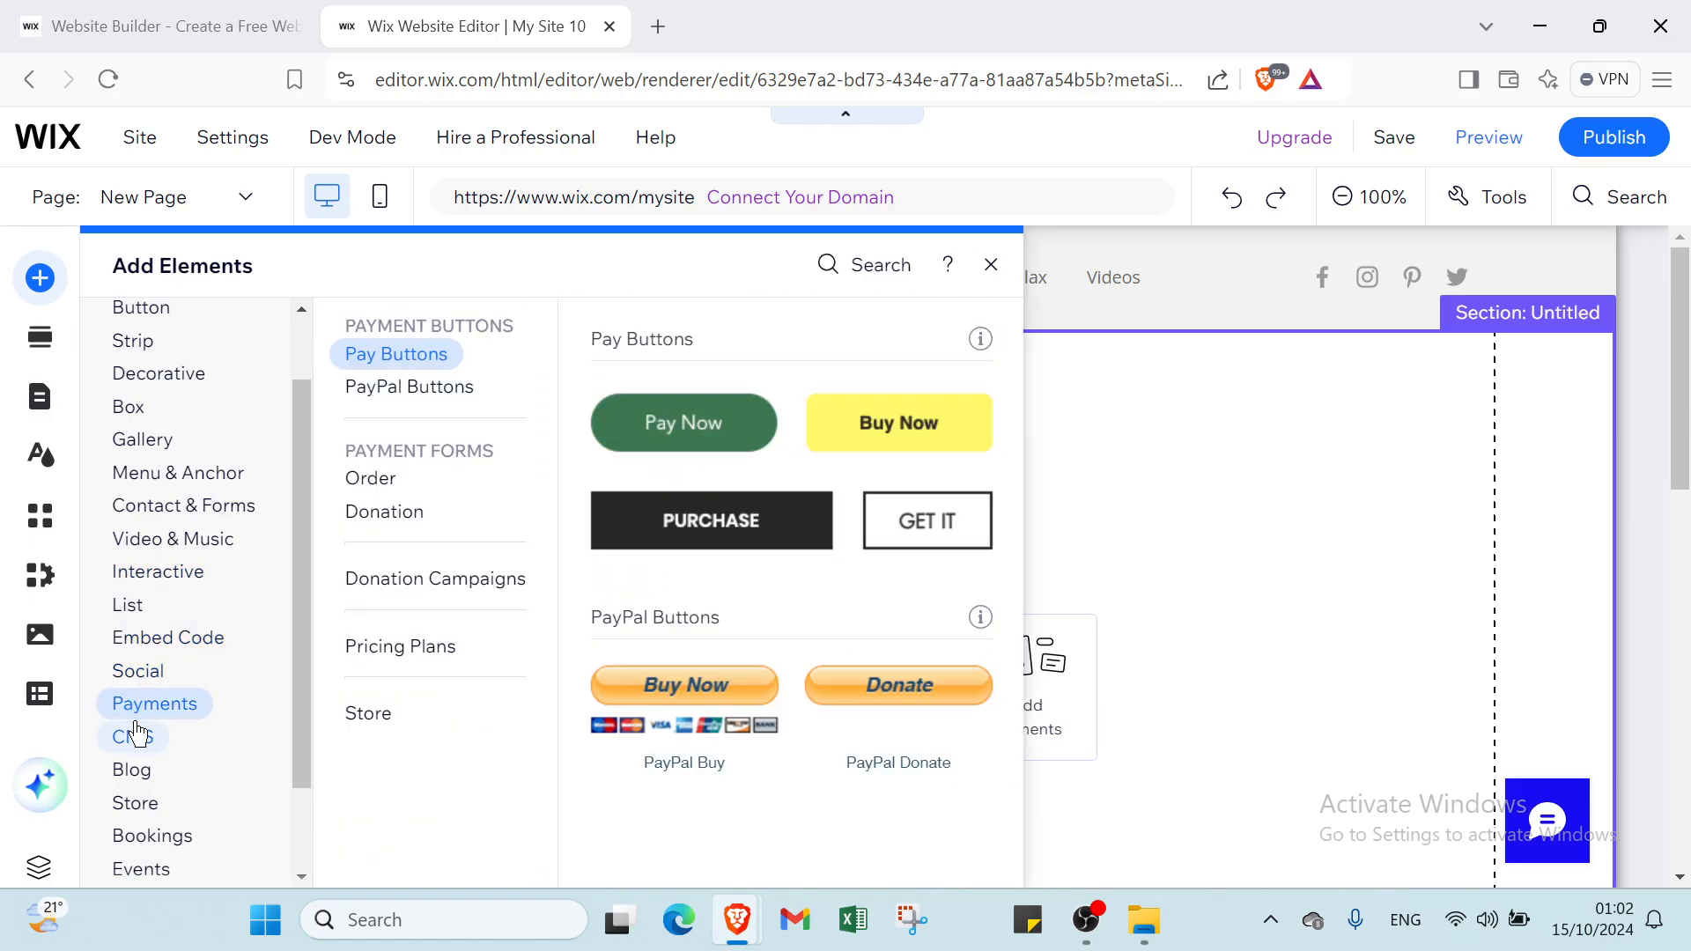
pyautogui.click(134, 739)
pyautogui.click(134, 771)
pyautogui.click(133, 804)
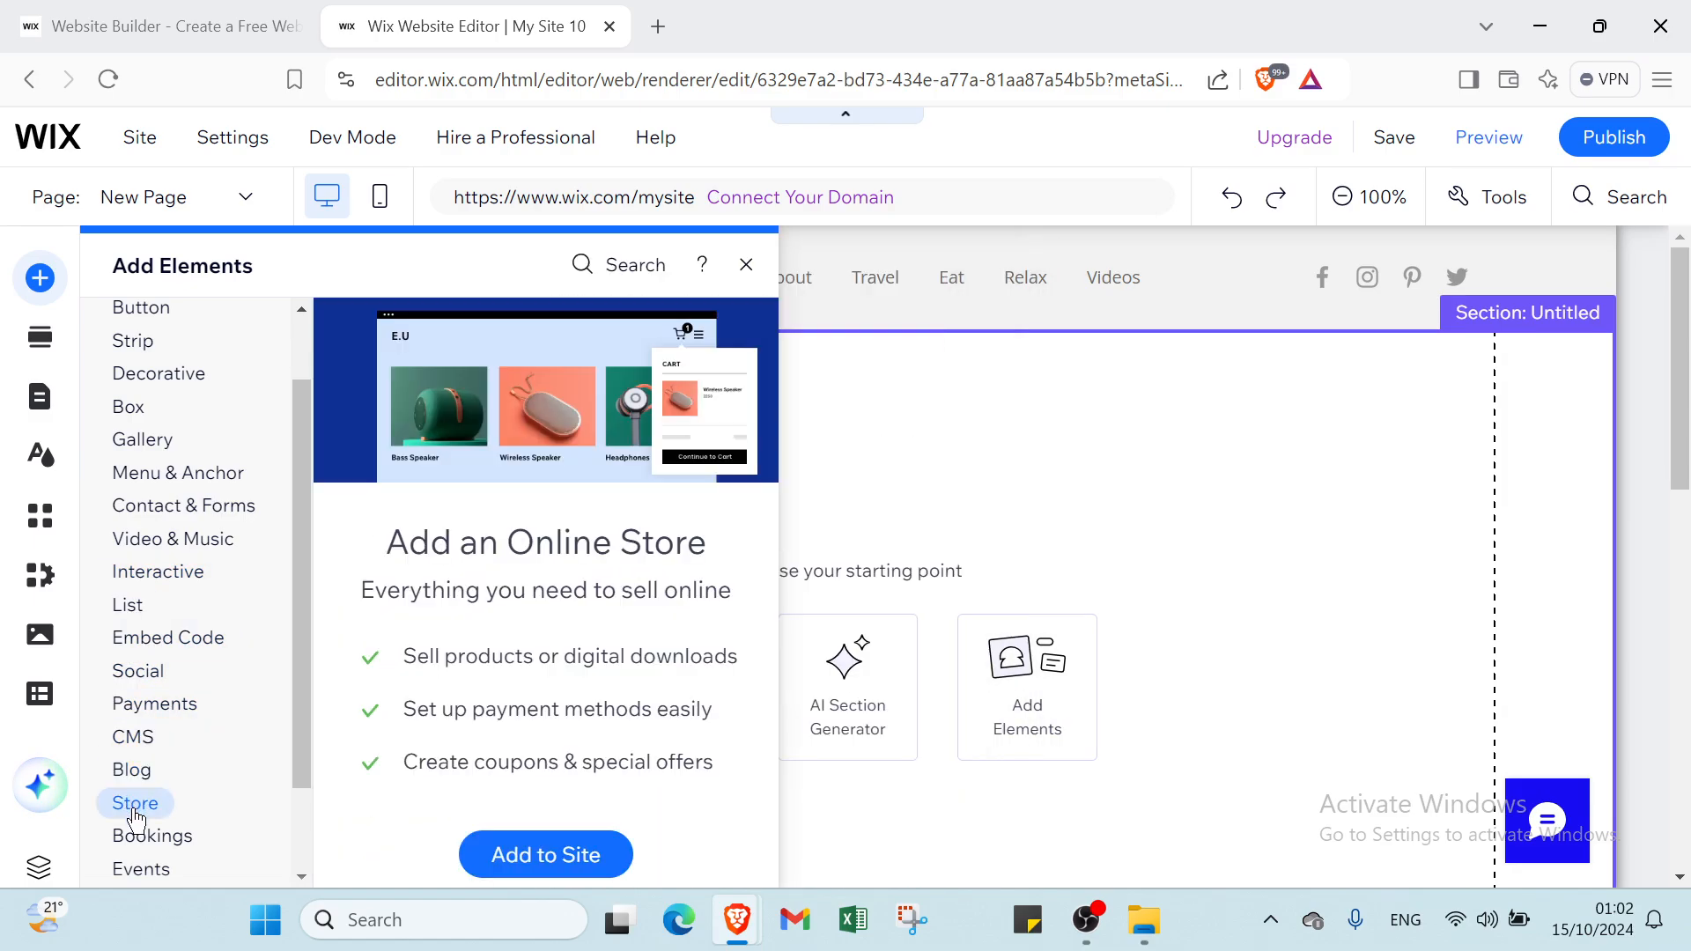
# Look through the remaining element categories, including Events, Food & Beverage, Community and My Designs.
pyautogui.scroll(-1, 134, 806)
pyautogui.click(136, 811)
pyautogui.click(138, 821)
pyautogui.click(143, 763)
pyautogui.click(141, 787)
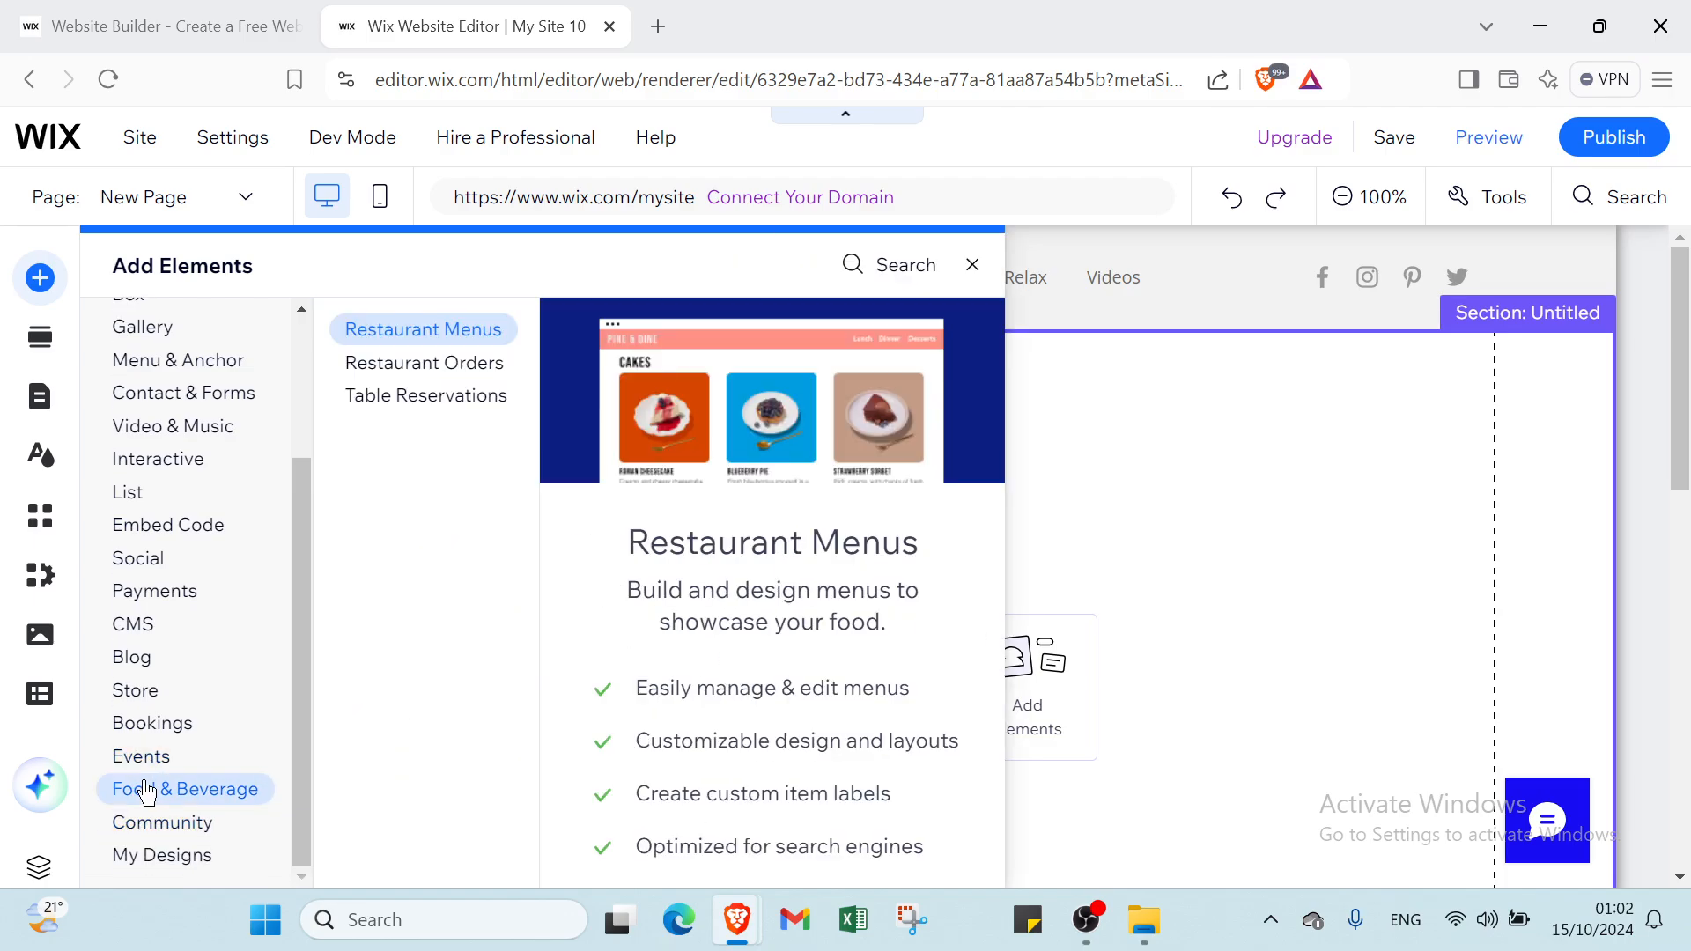
pyautogui.click(141, 819)
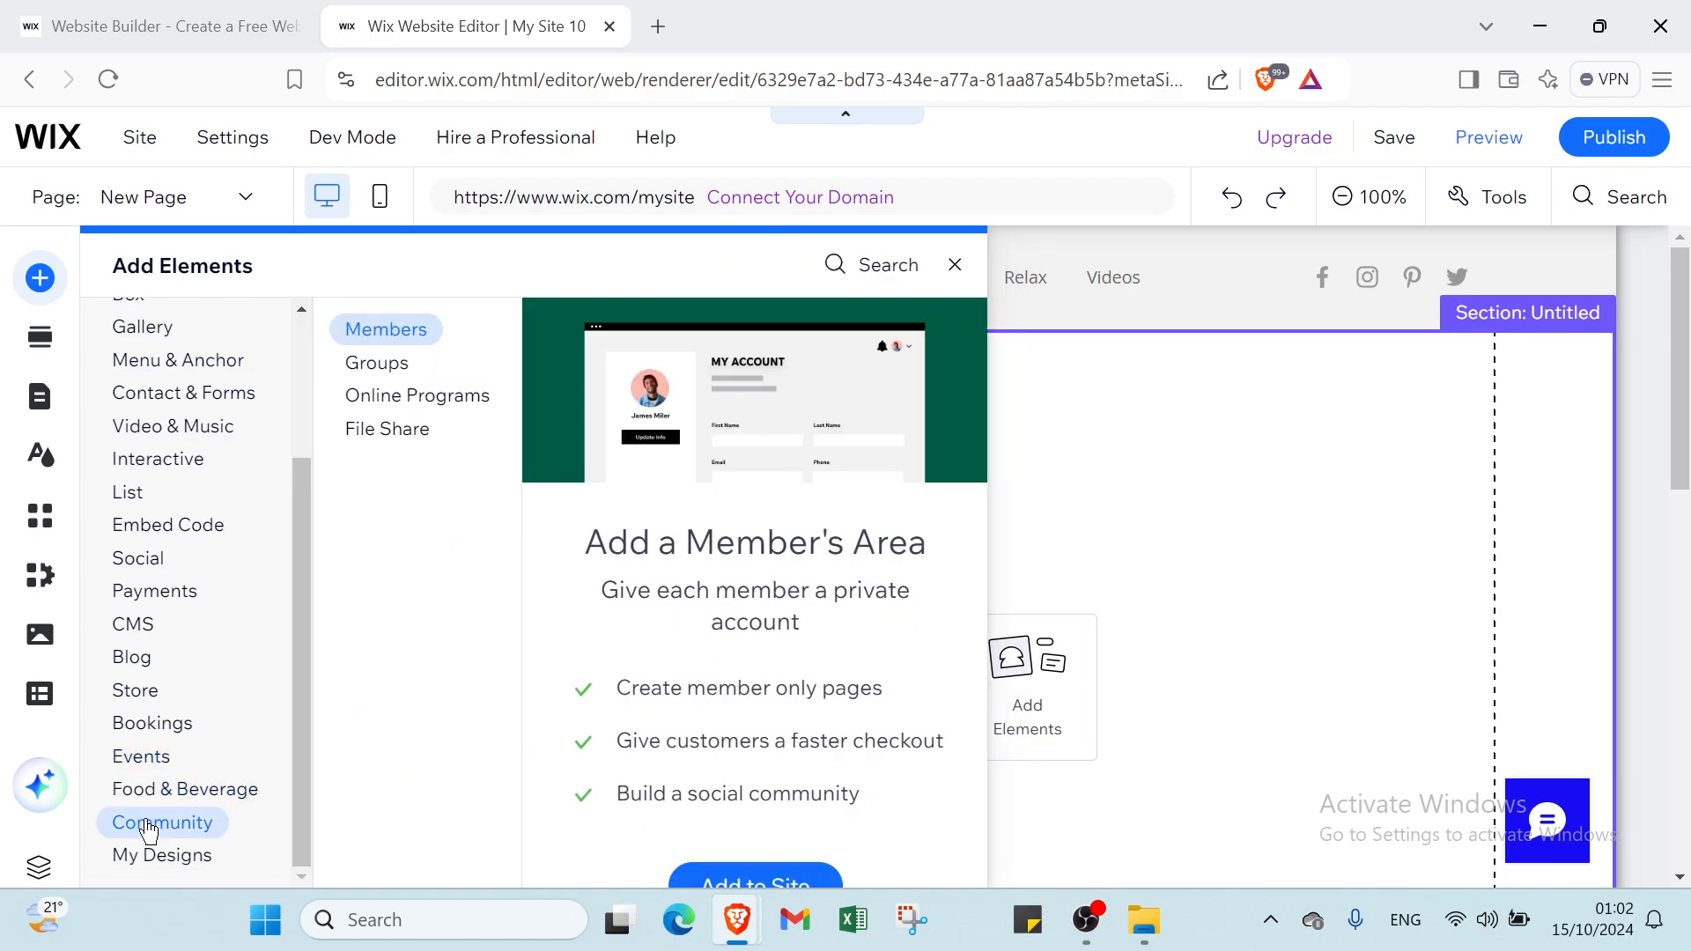
pyautogui.click(150, 854)
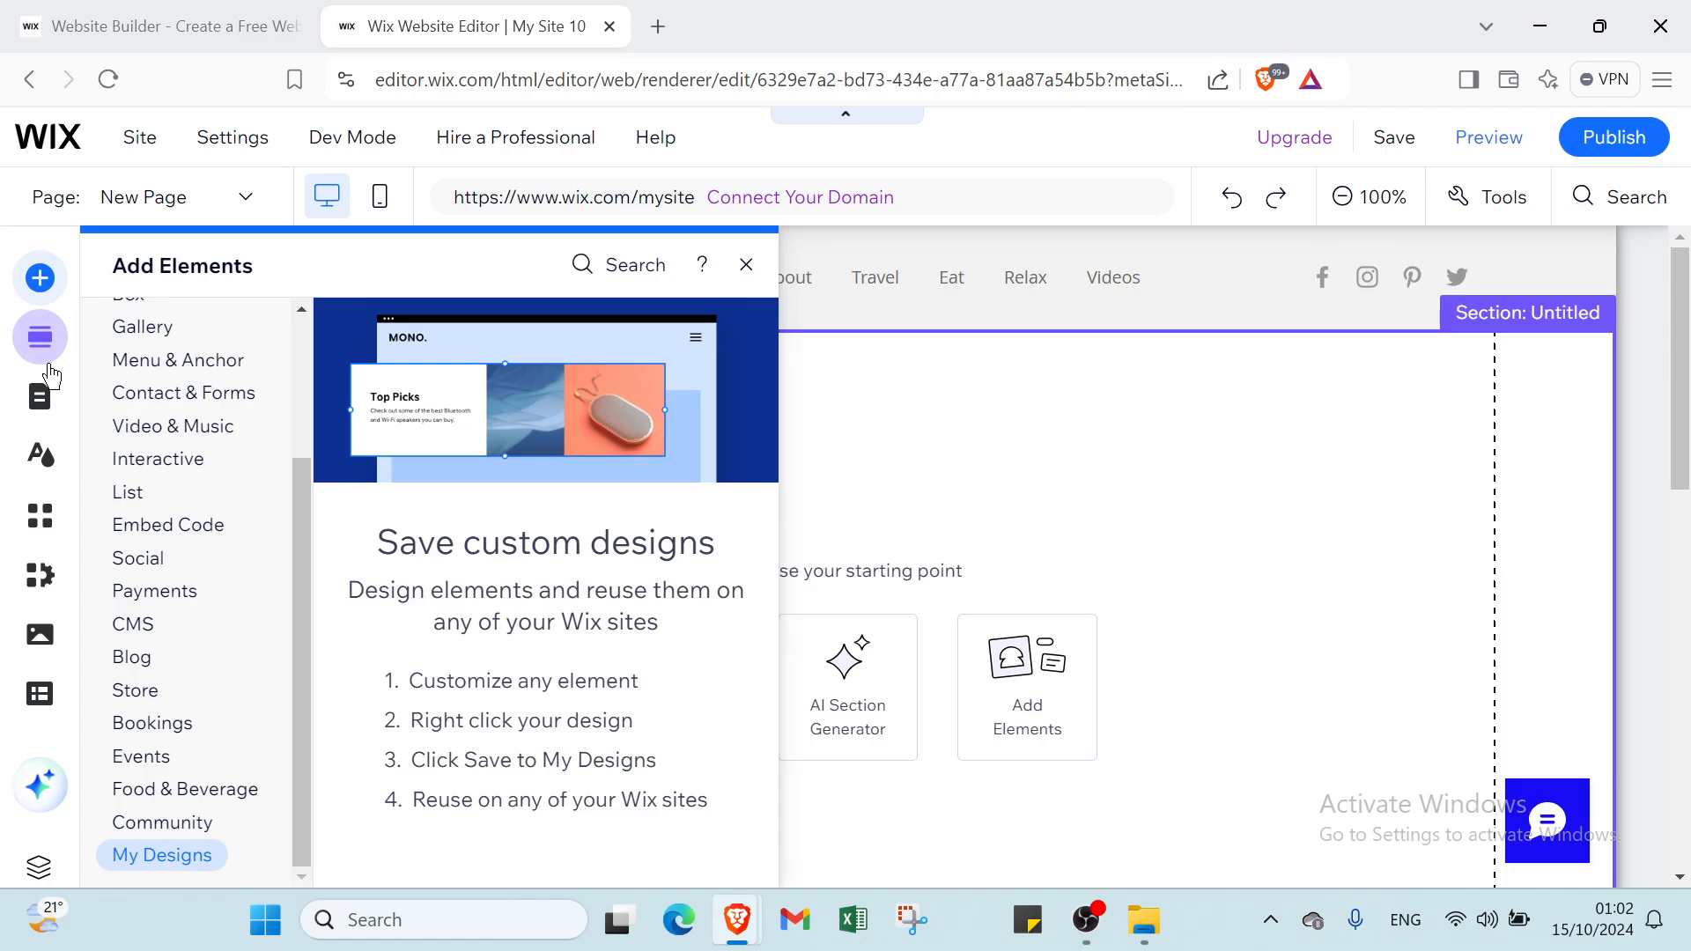
# Look over the Site Design options and the My Business section with its installed Wix apps.
pyautogui.click(37, 442)
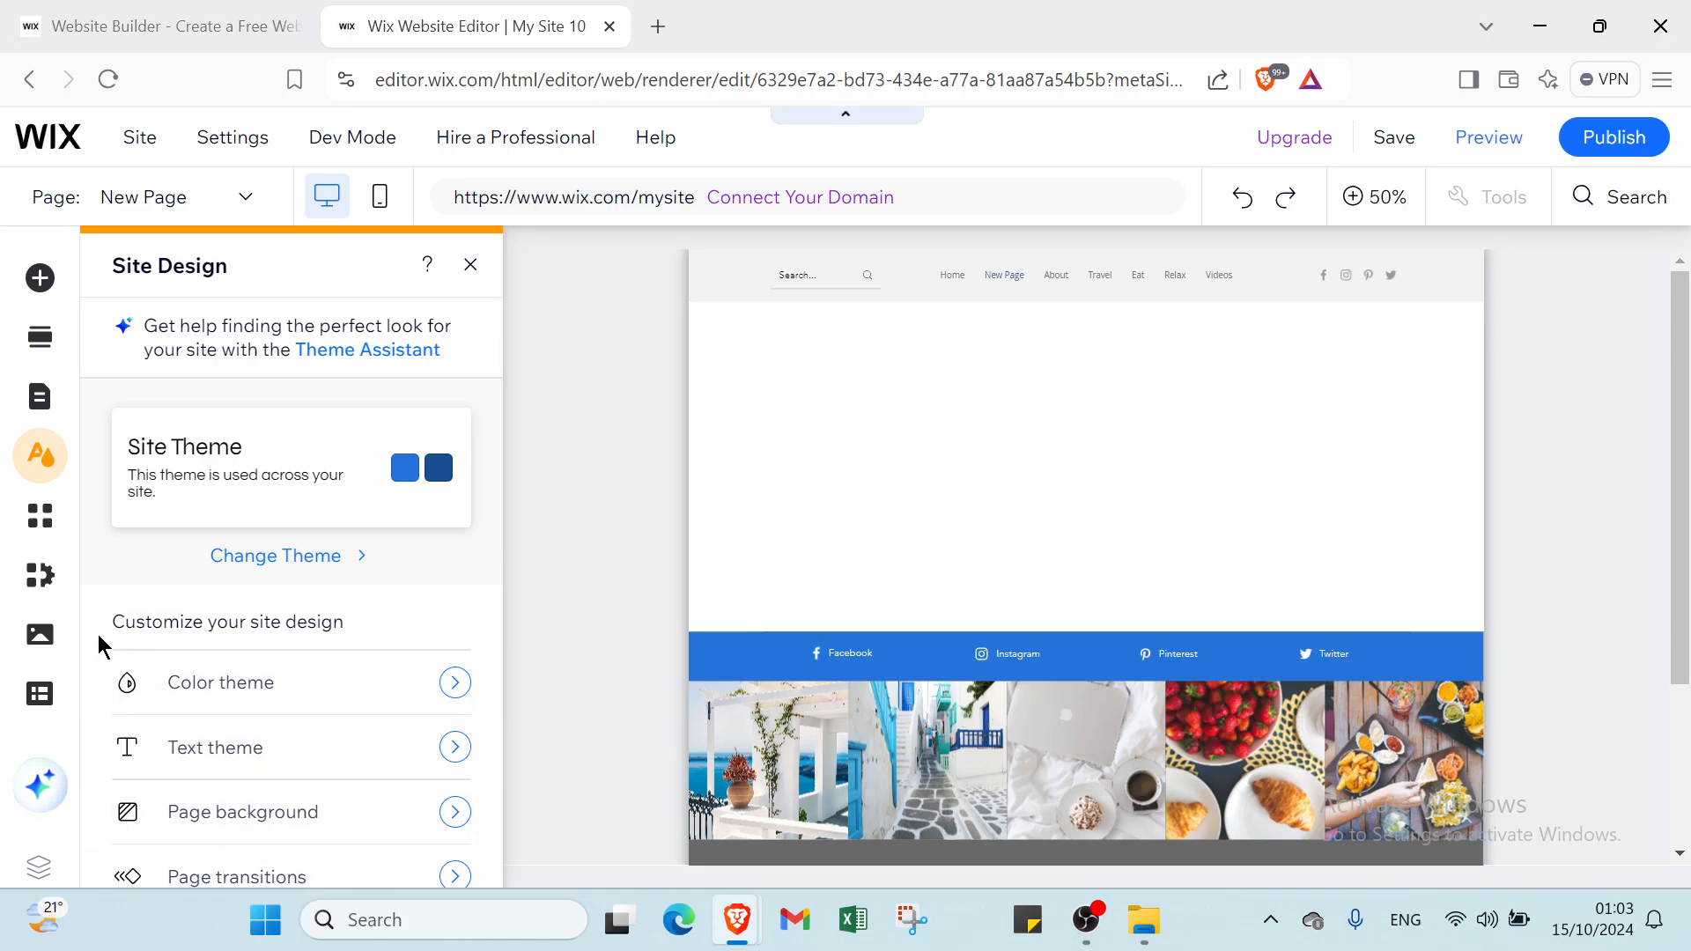
pyautogui.click(41, 578)
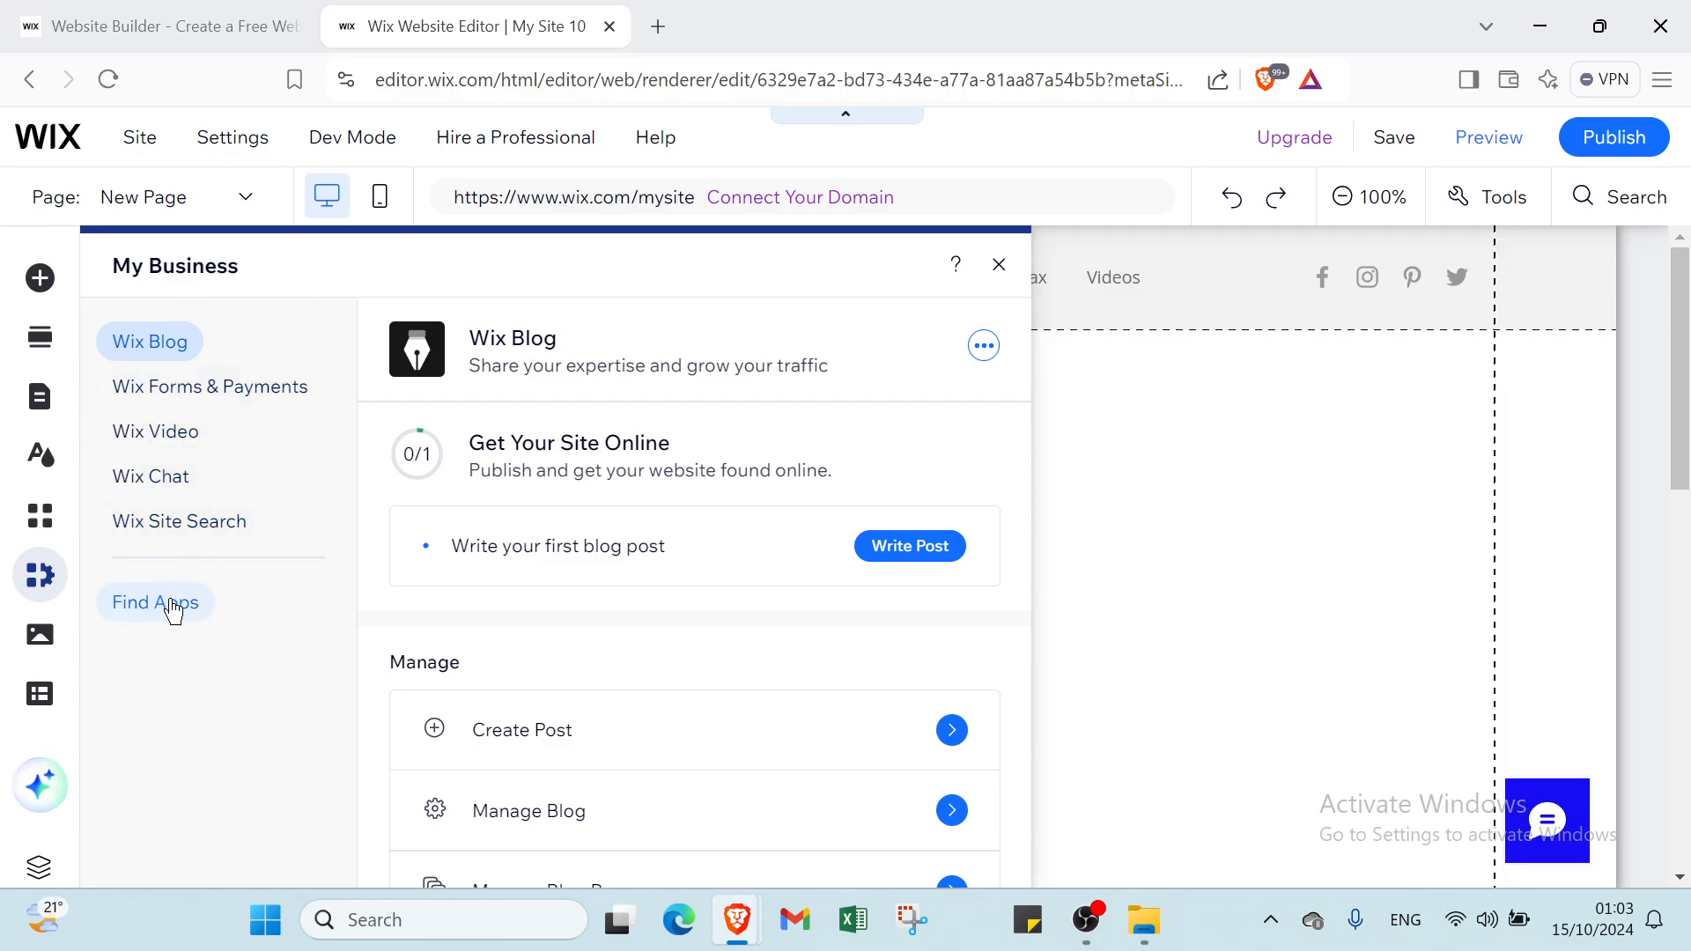
# Browse the Media section through the free Wix images and videos down to the Shutterstock images and videos.
pyautogui.click(40, 634)
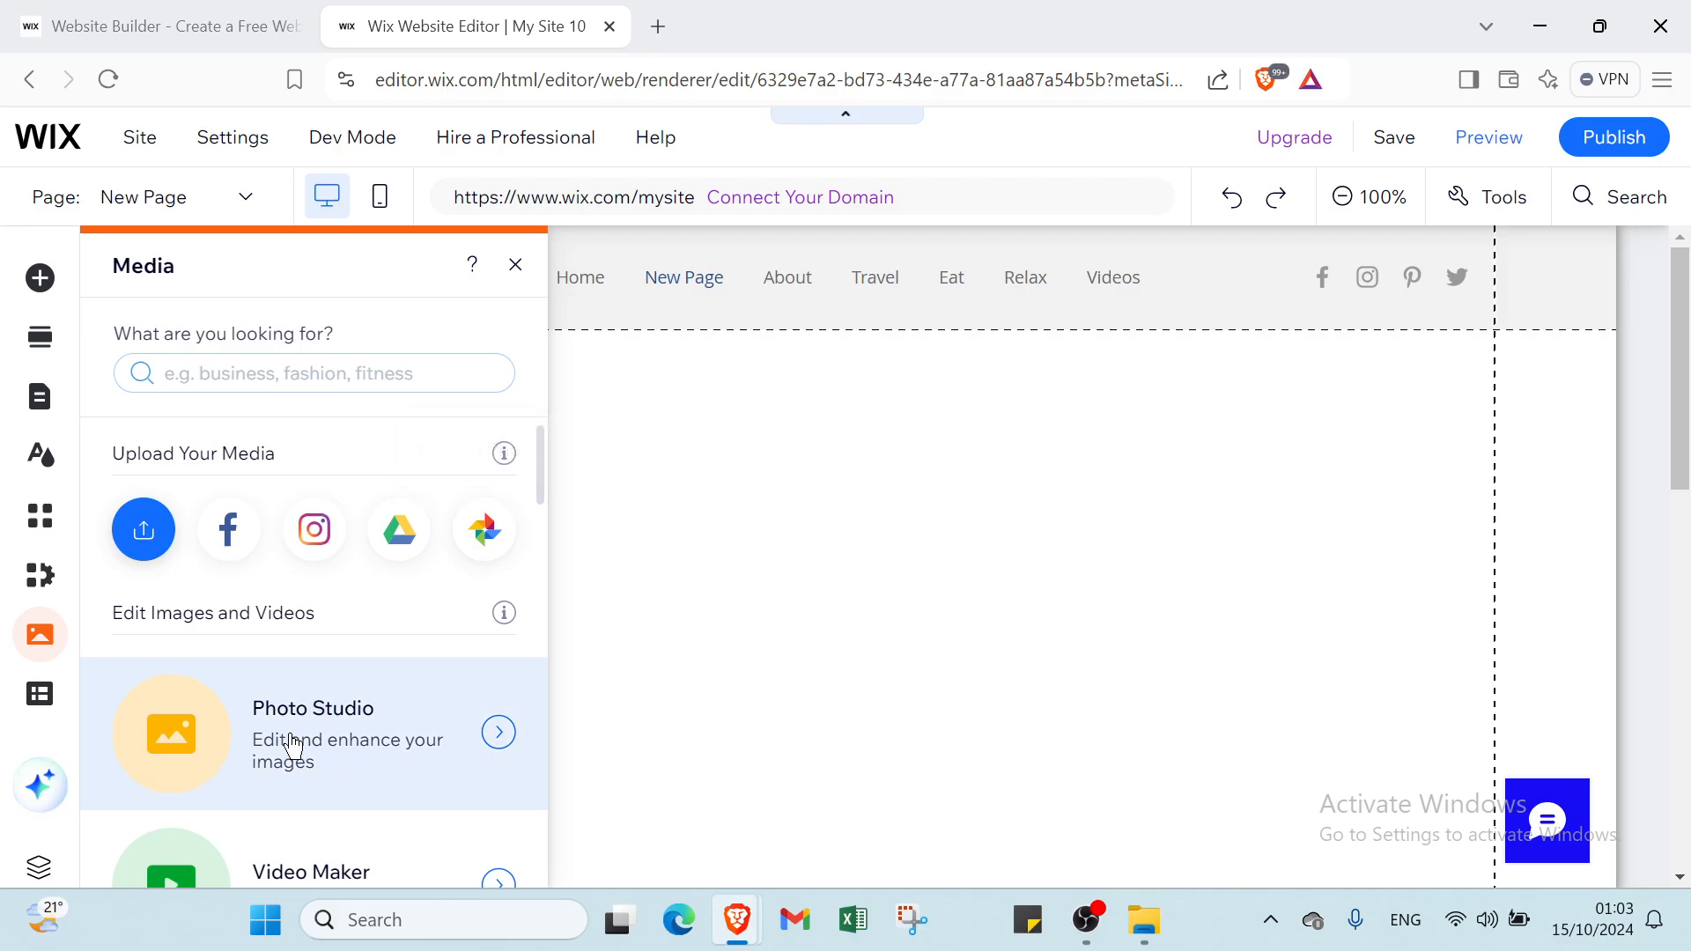
pyautogui.scroll(-5, 293, 747)
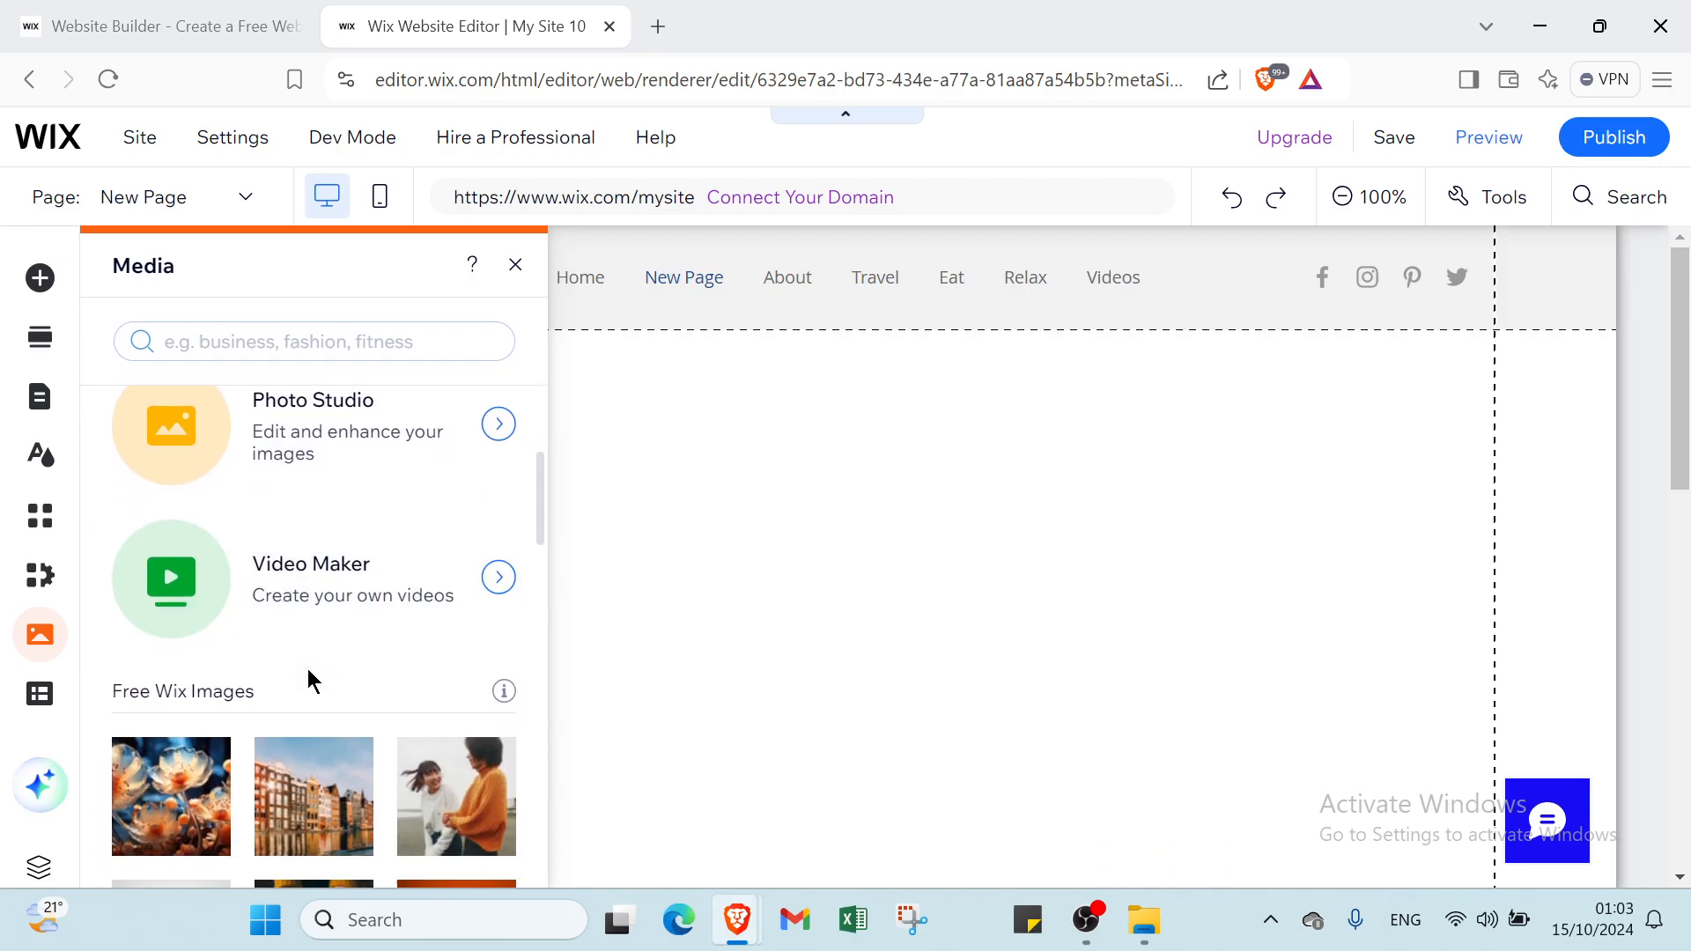
pyautogui.scroll(-5, 227, 554)
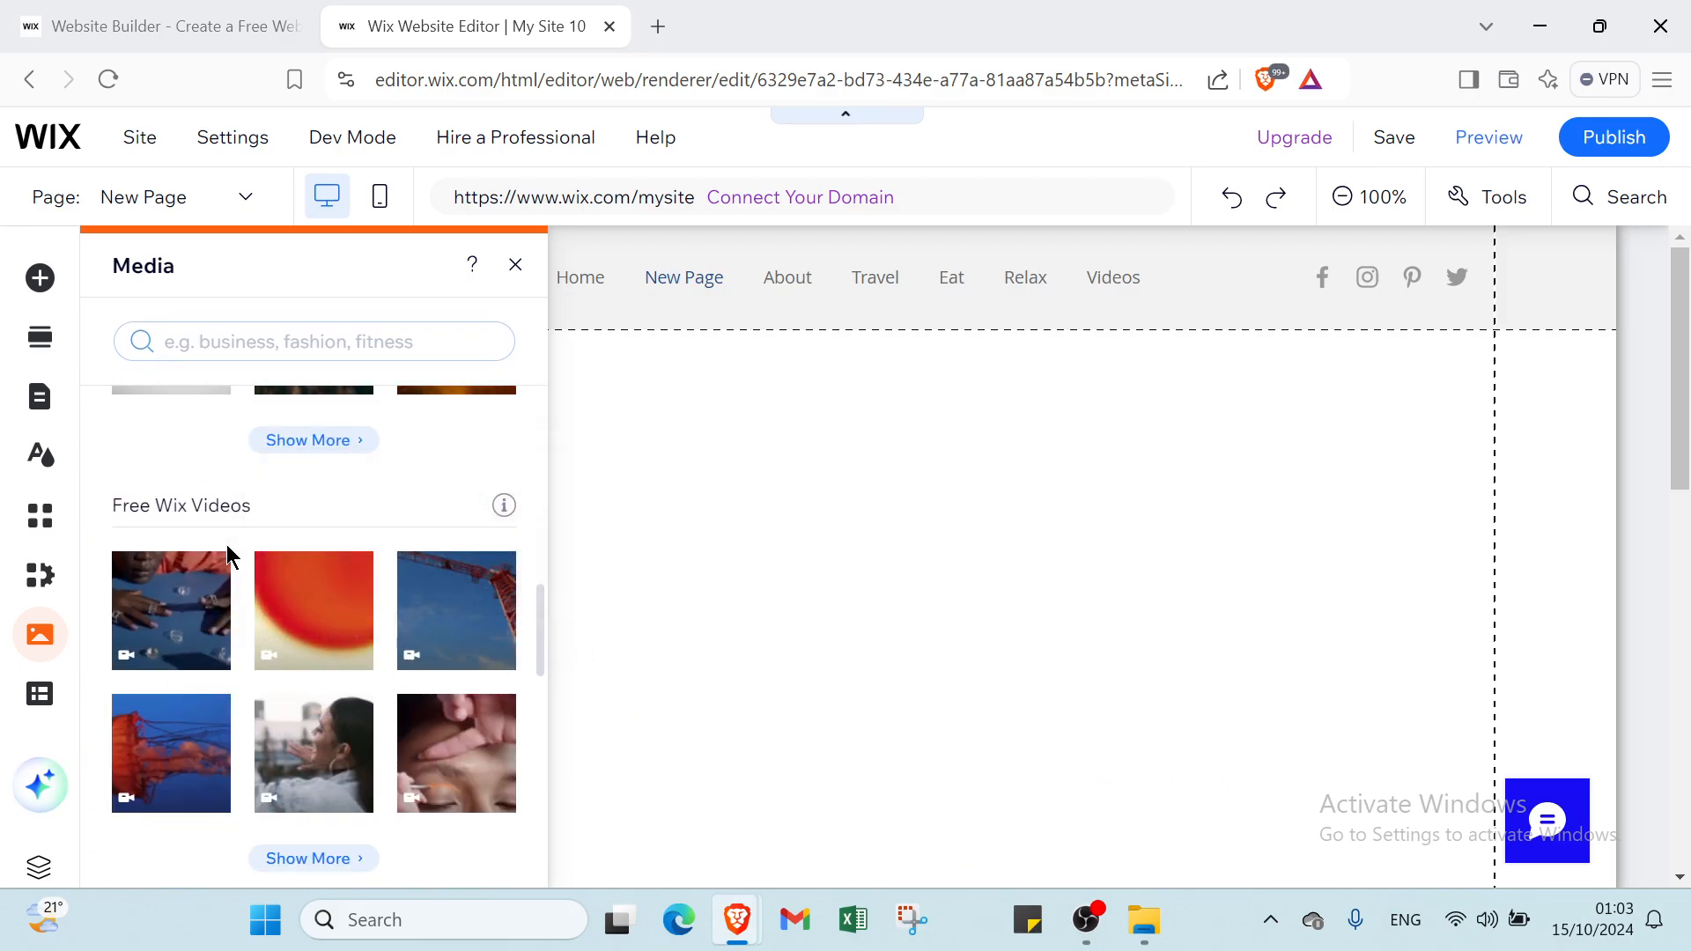
pyautogui.scroll(-5, 210, 506)
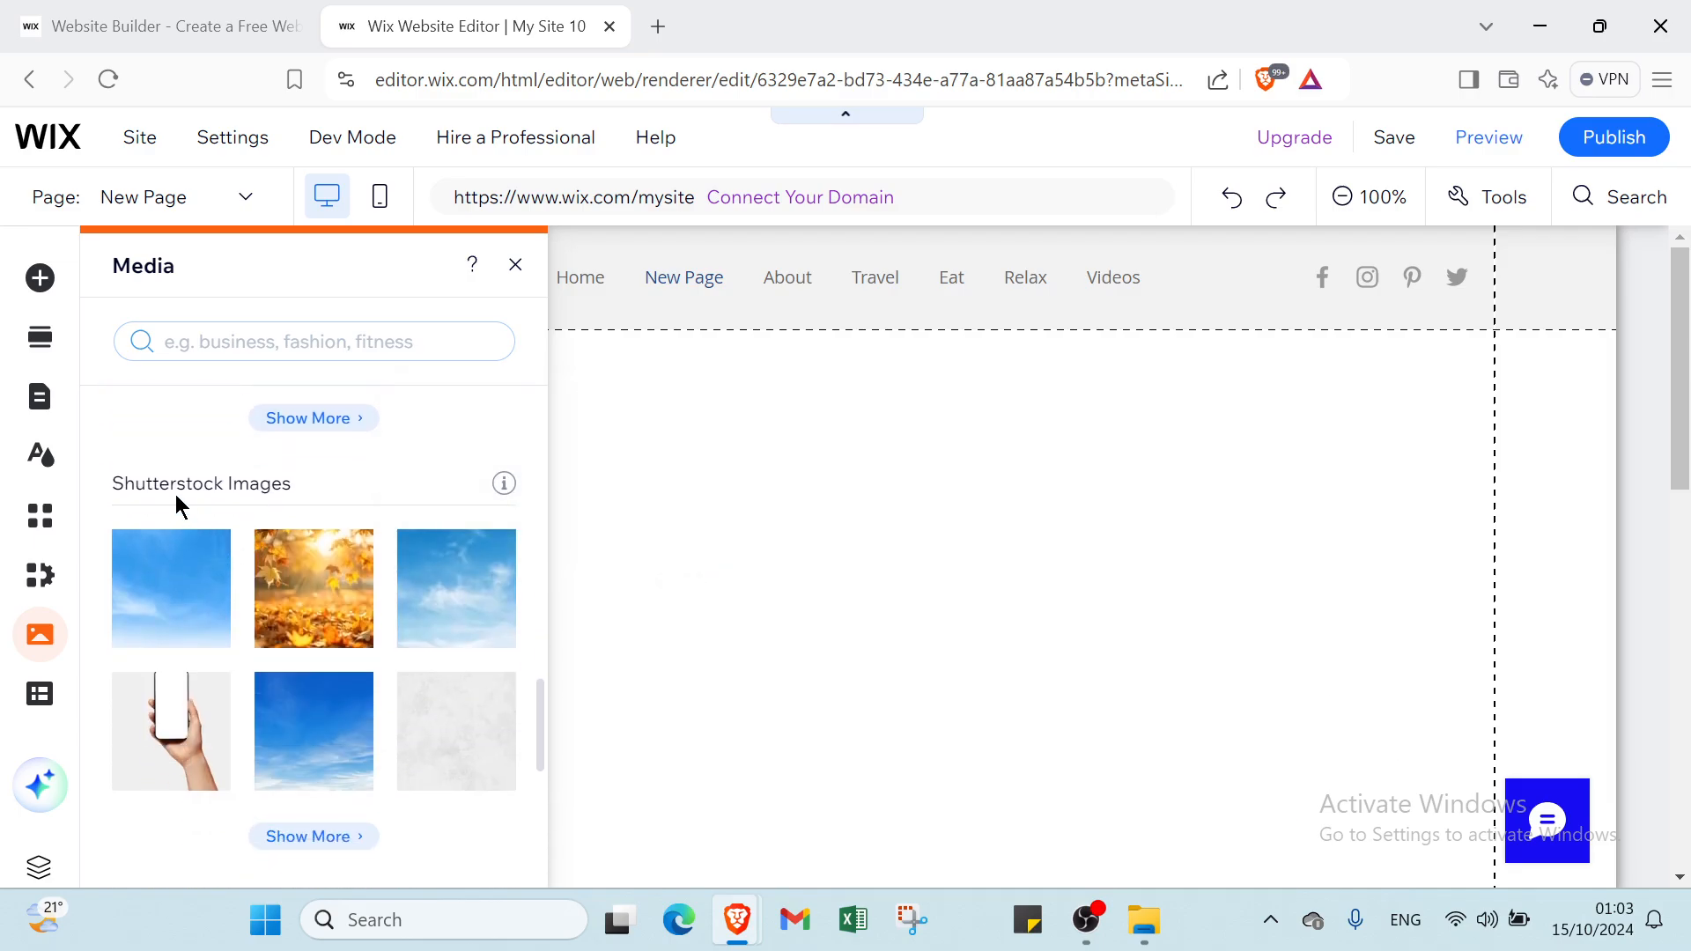
pyautogui.scroll(-5, 213, 565)
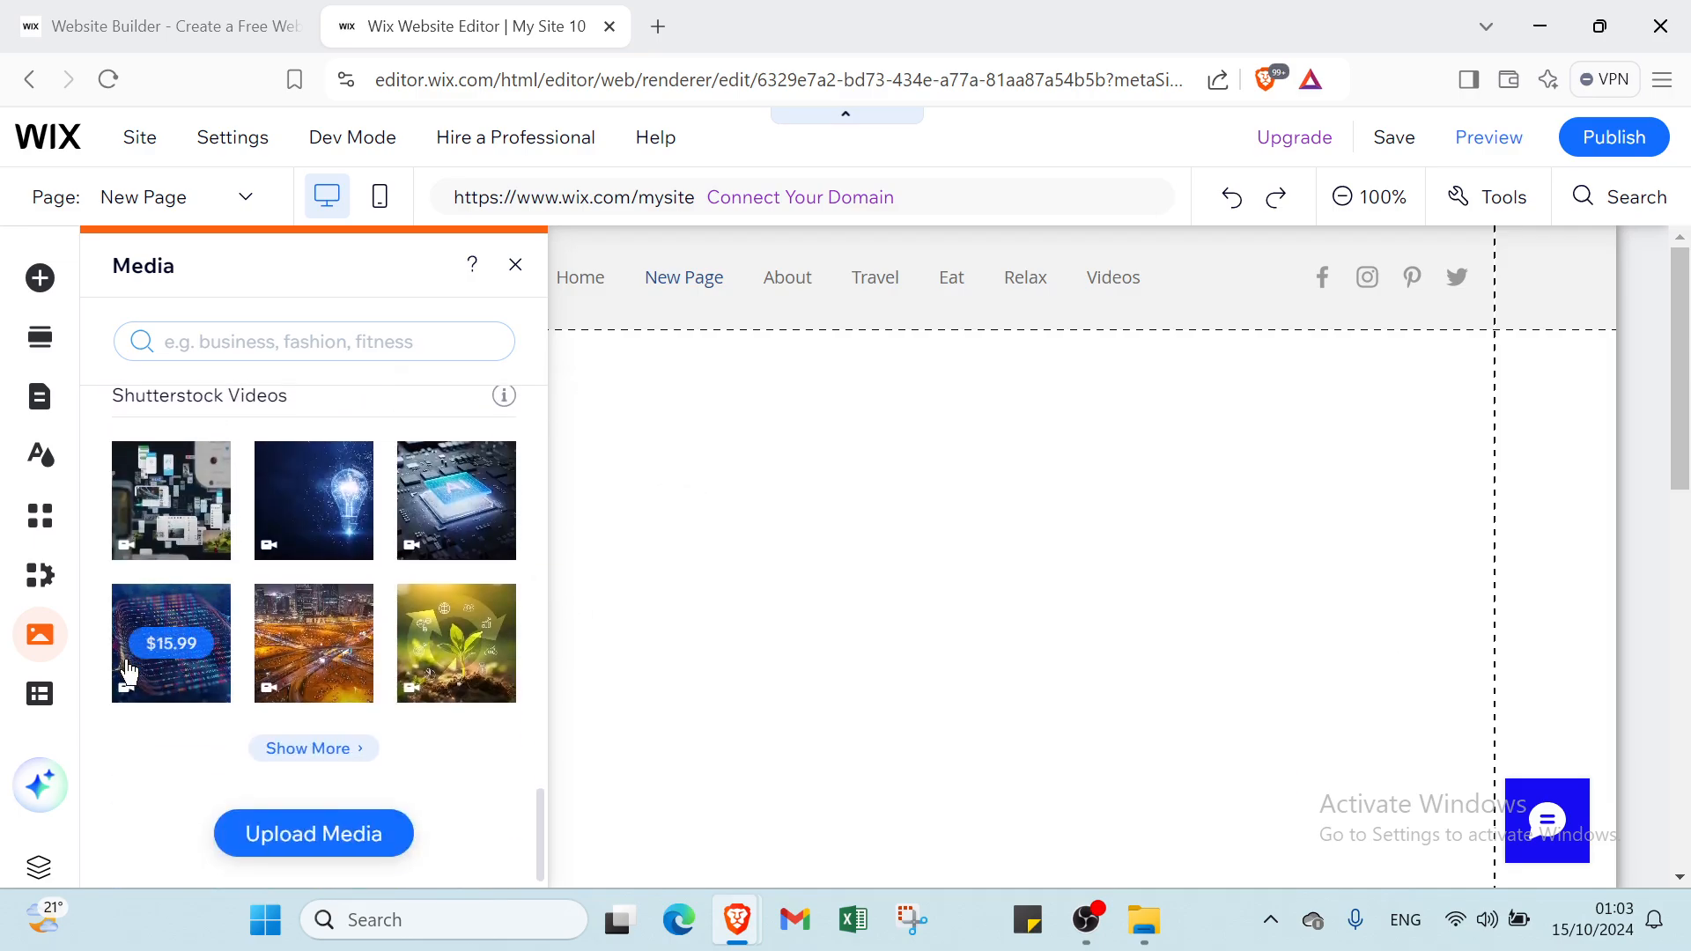
# Check the CMS introduction and close it, and view the whole page at 50% zoom before returning to 100%.
pyautogui.click(50, 696)
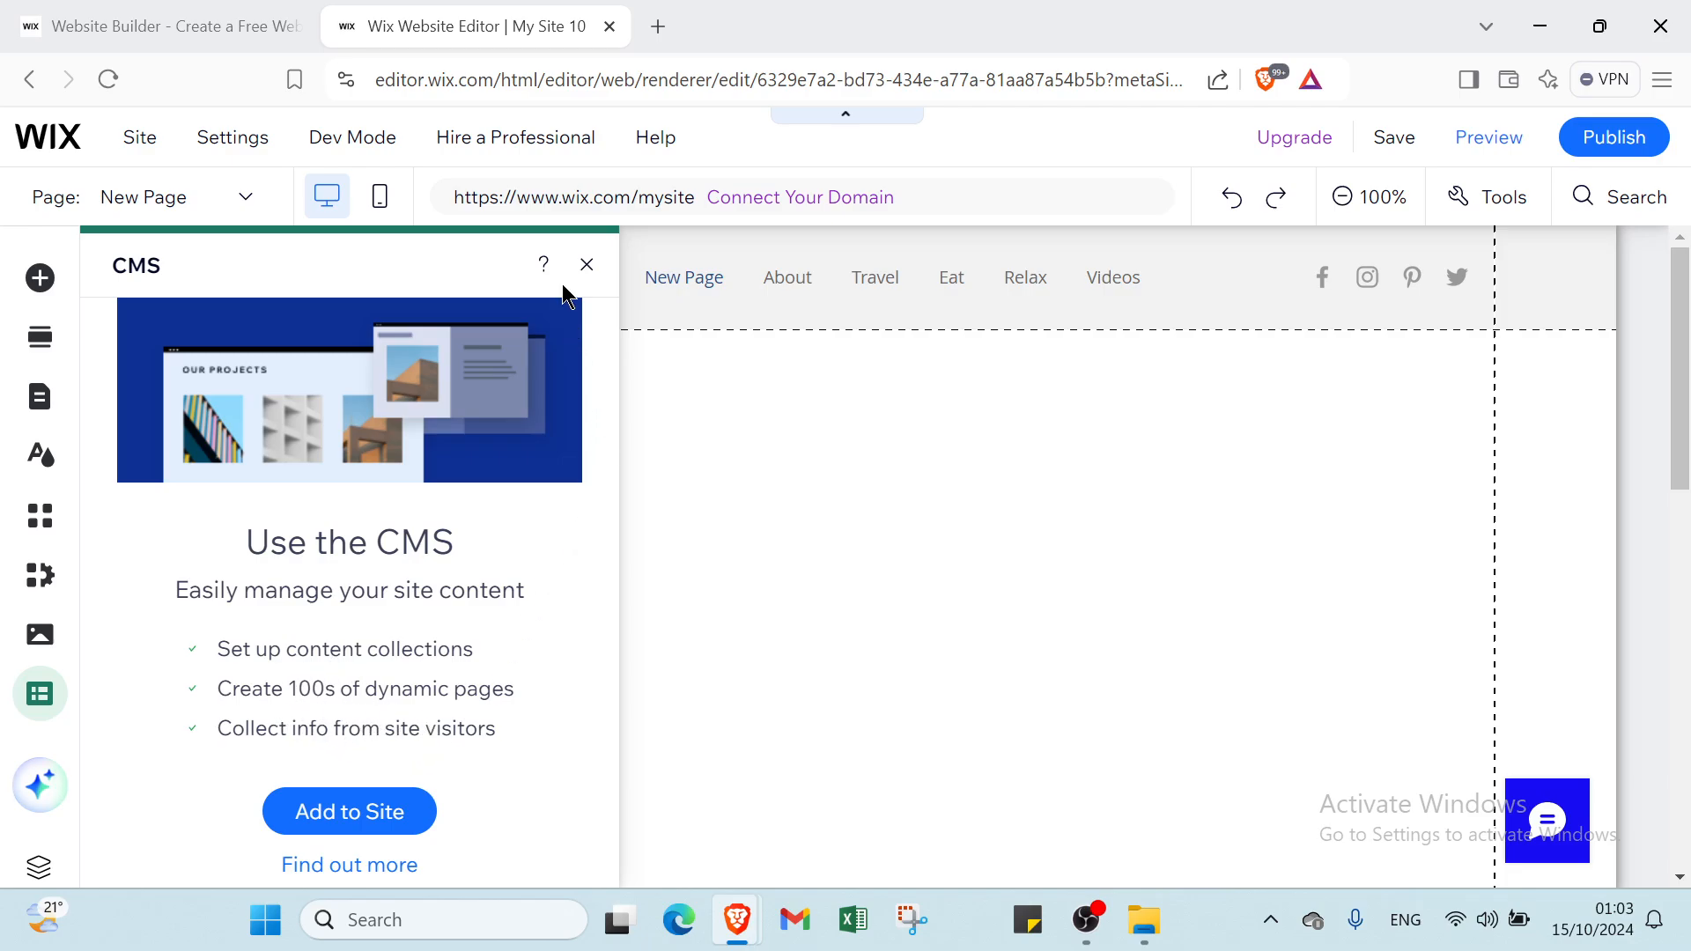
pyautogui.click(586, 264)
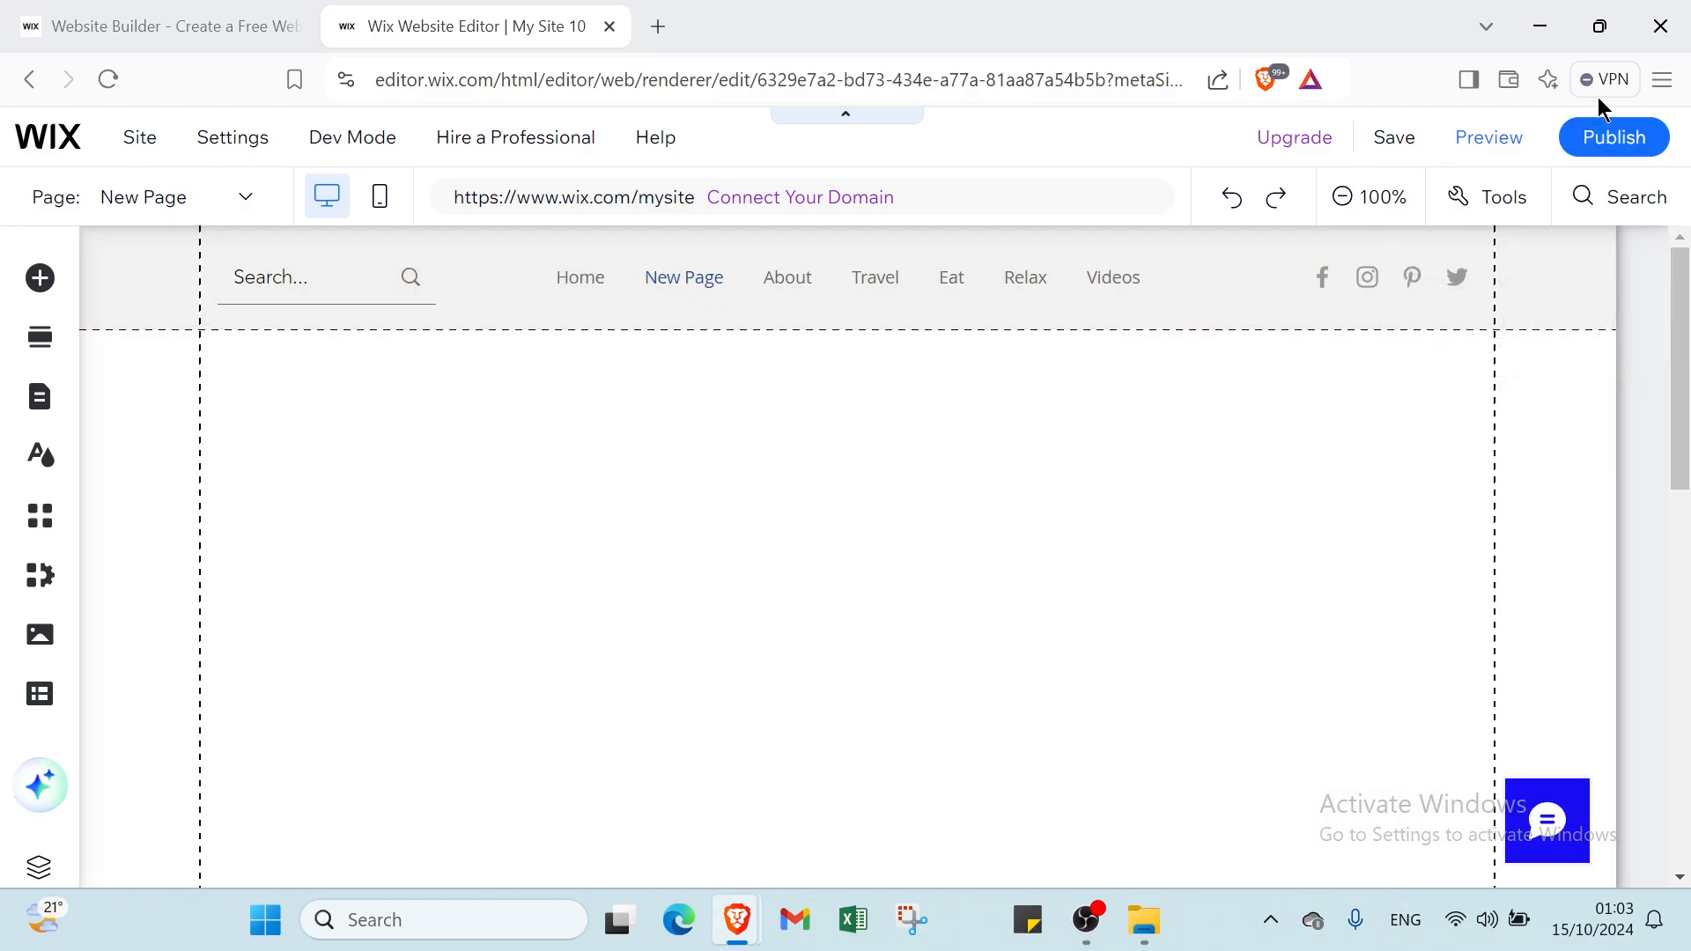
pyautogui.click(1393, 196)
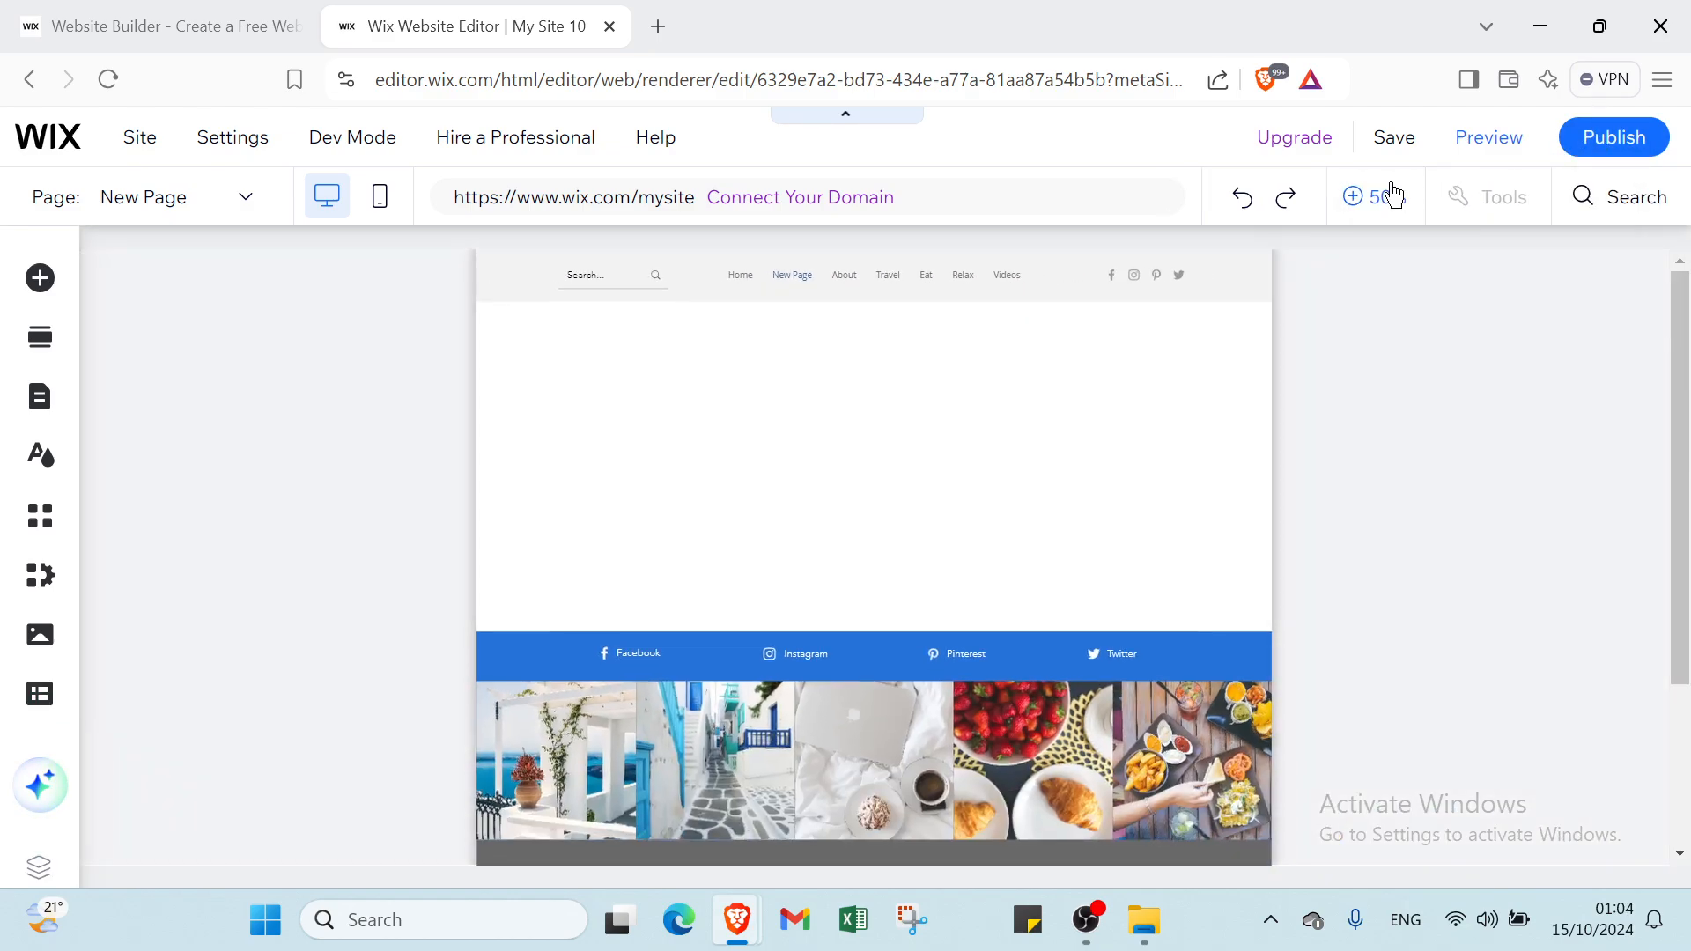
pyautogui.click(1391, 195)
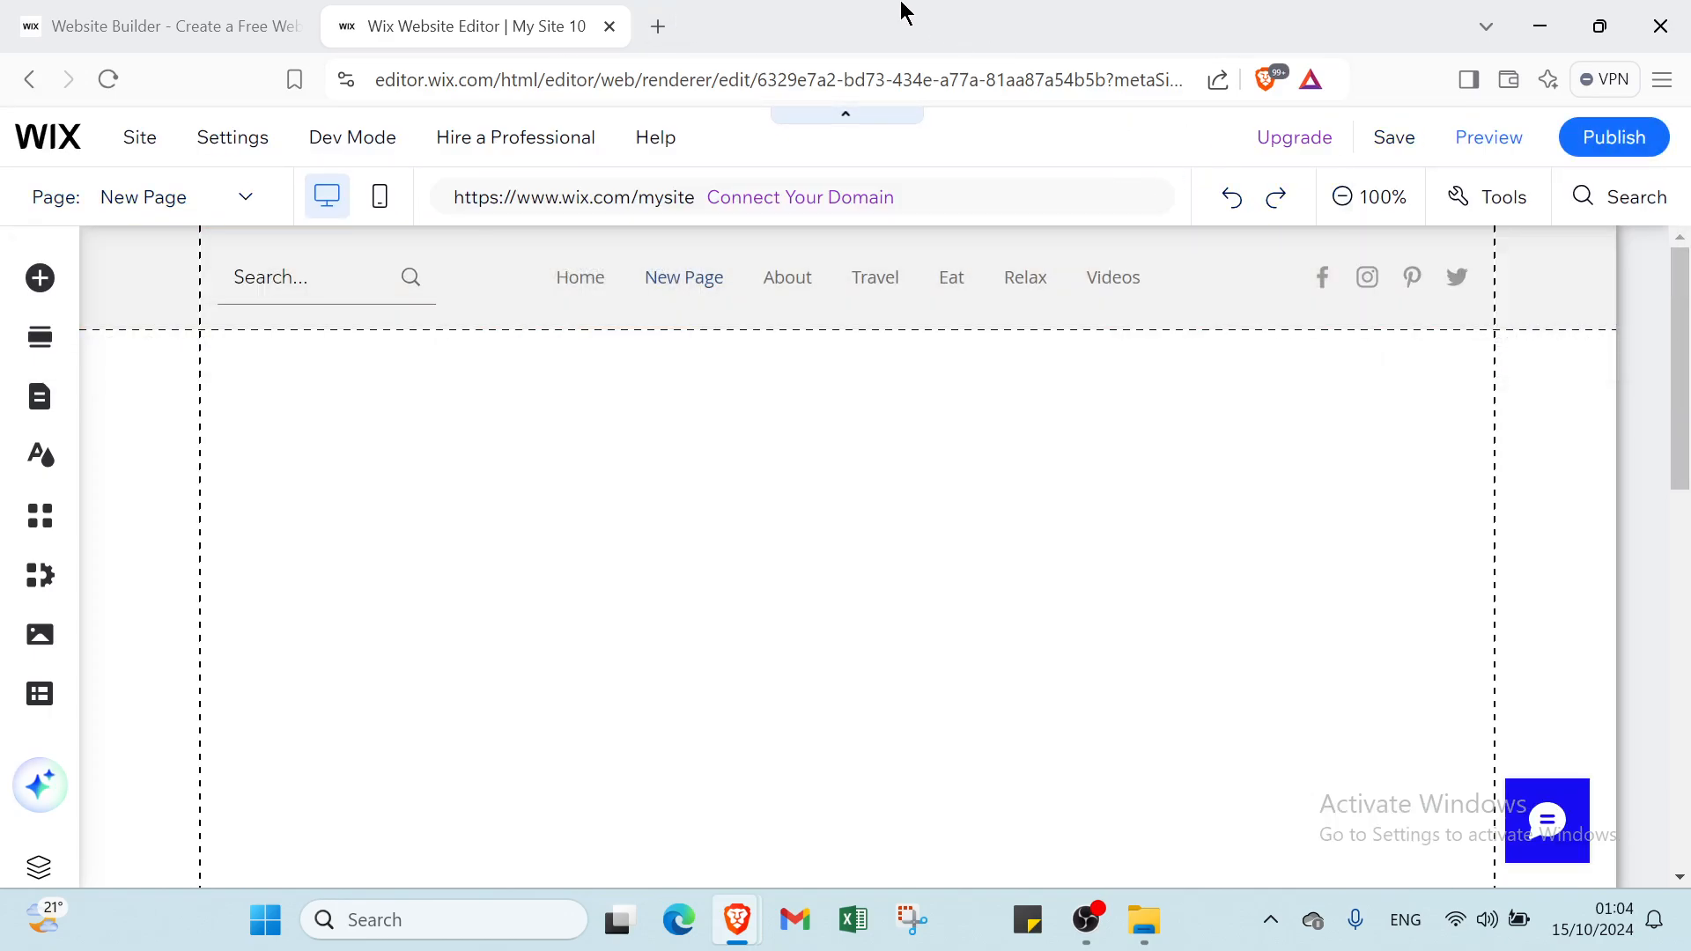
# Close the website editor for My Site 10 and leave without saving the changes.
pyautogui.click(614, 33)
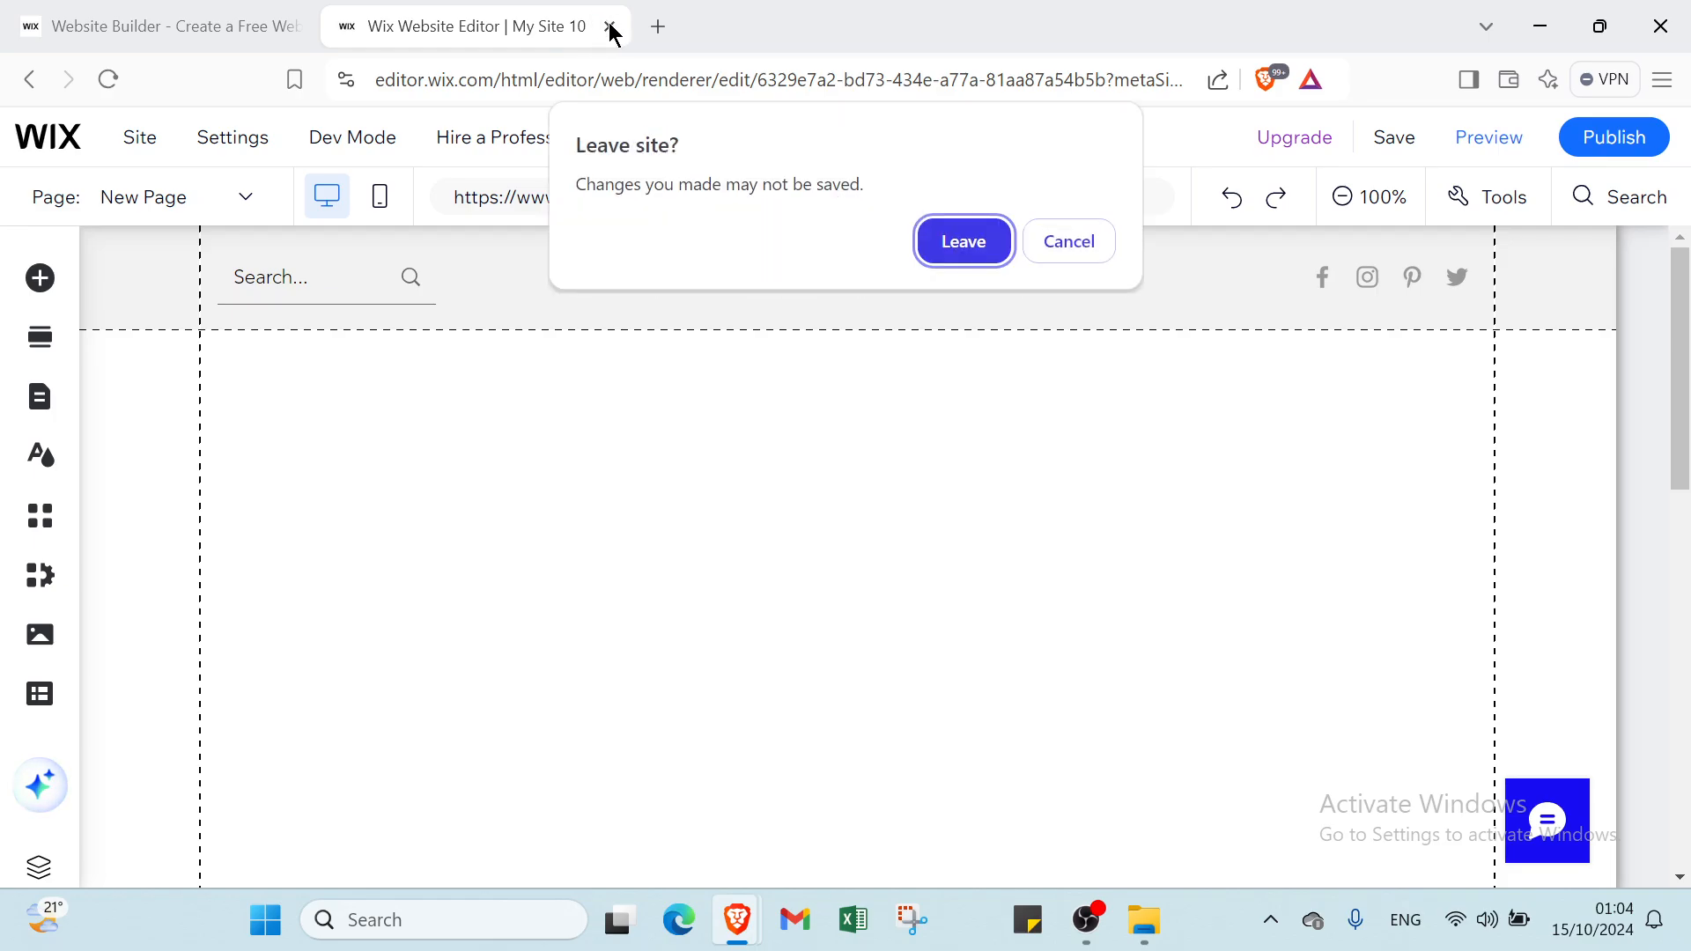
pyautogui.click(930, 236)
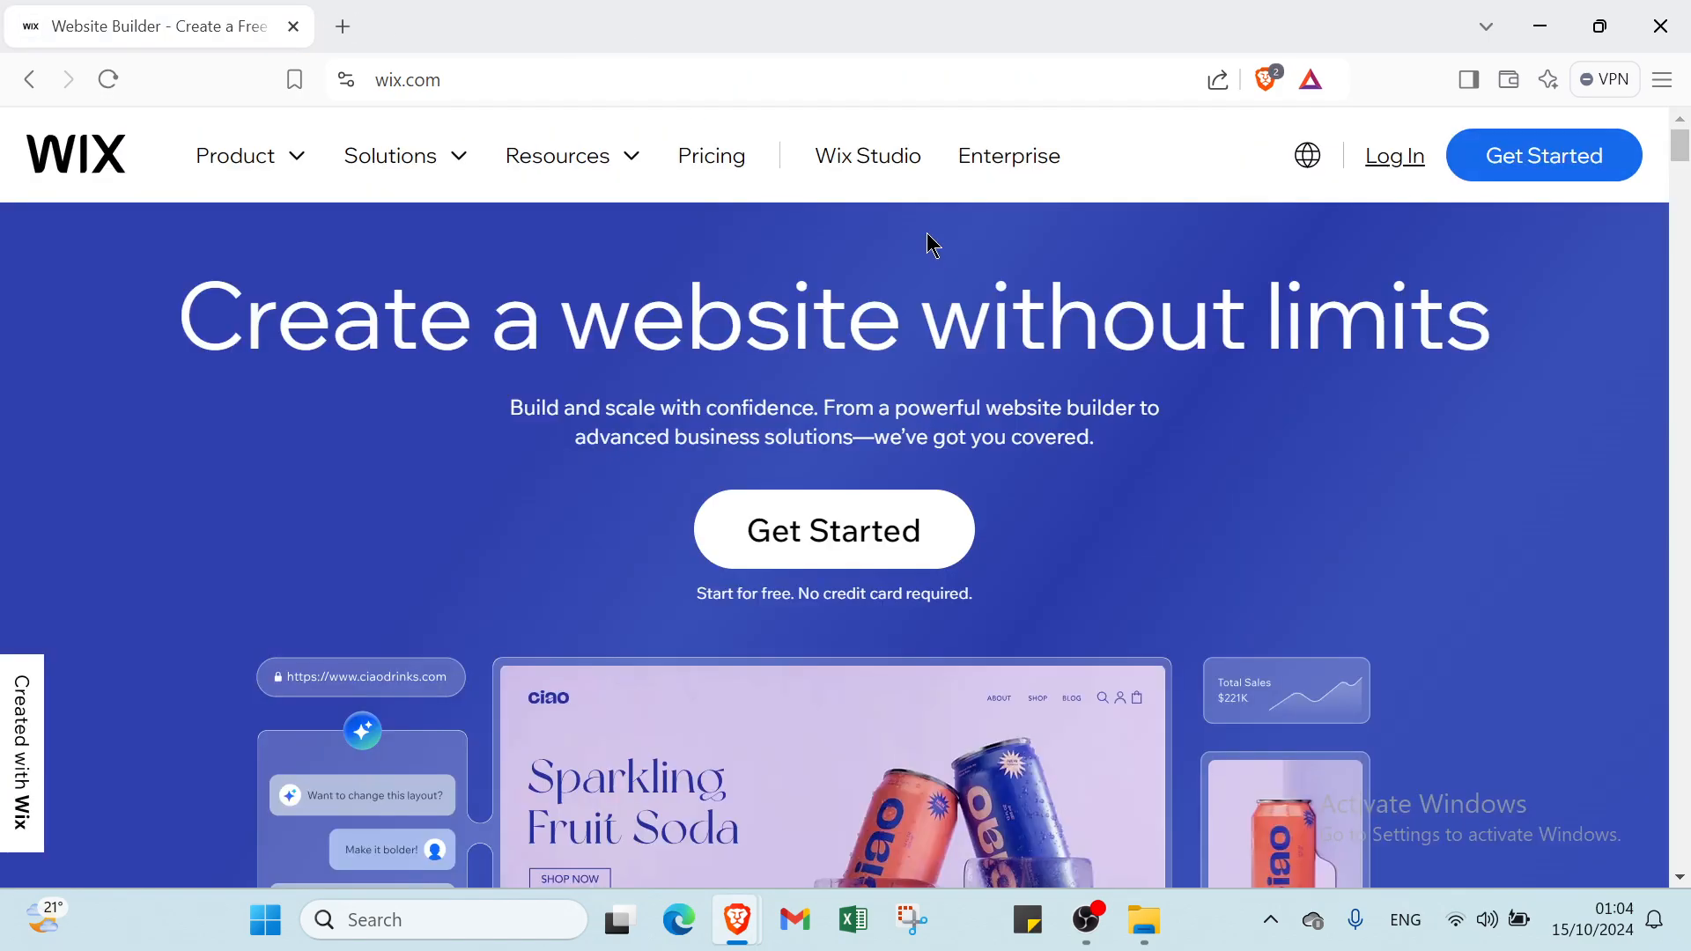